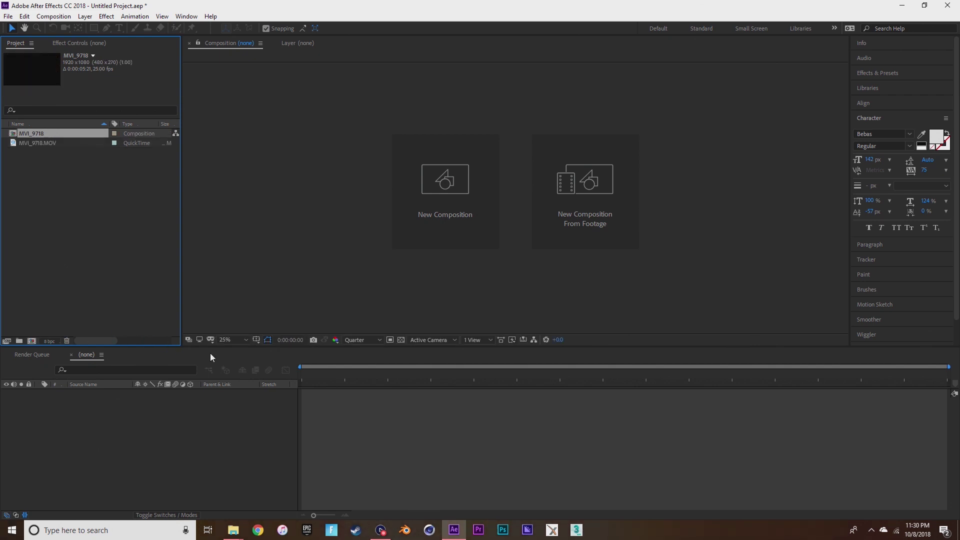
Rewind and play the MVI_9718 comp, dismissing the CINEMA 4D connection error.
drag(314, 373, 263, 375)
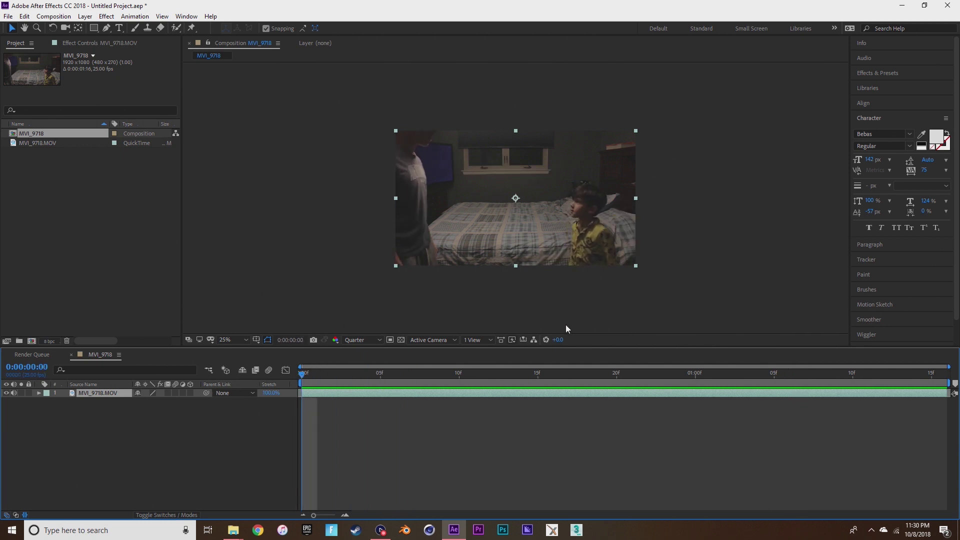
key(space)
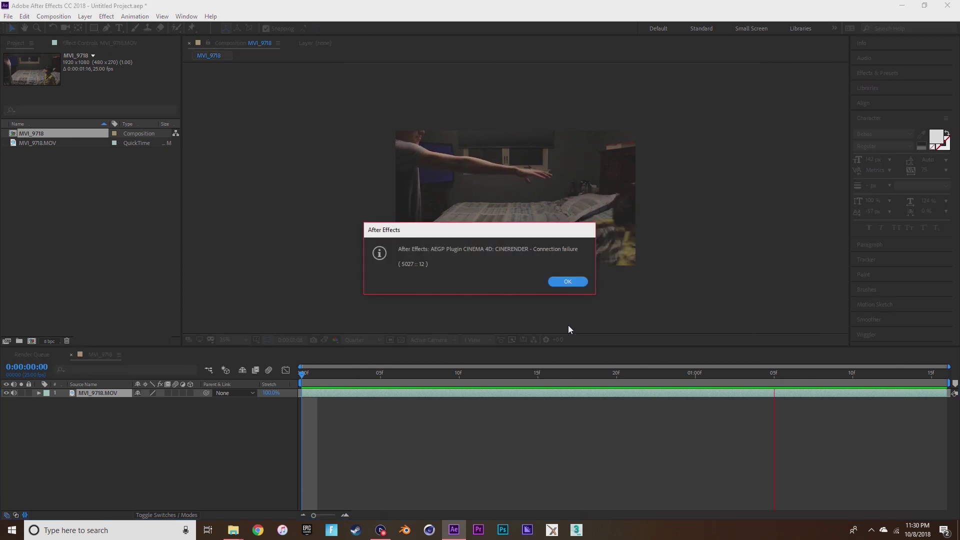
click(567, 283)
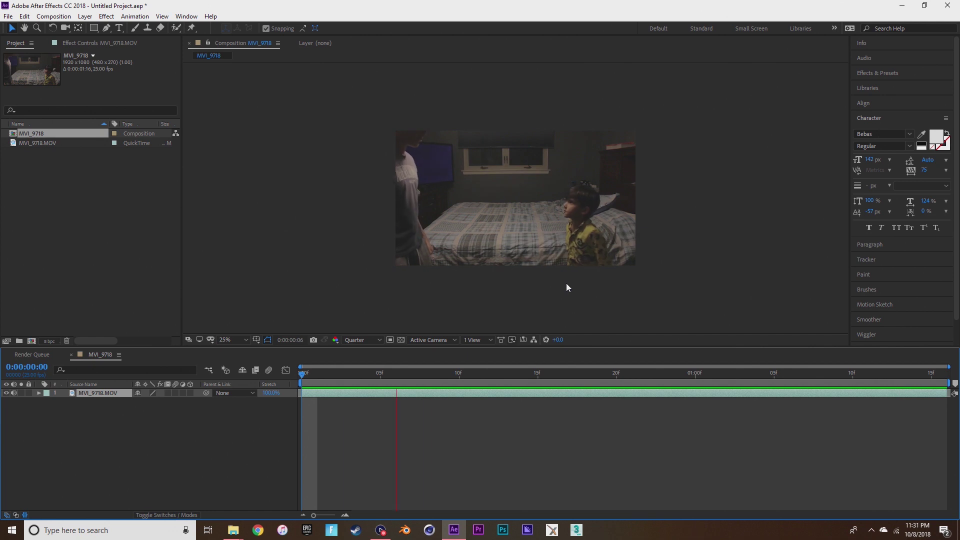
Inspect the frame at 100% around the boy, stepping from frame 20 to 24, then browse the Layer menu.
click(571, 230)
key(slash)
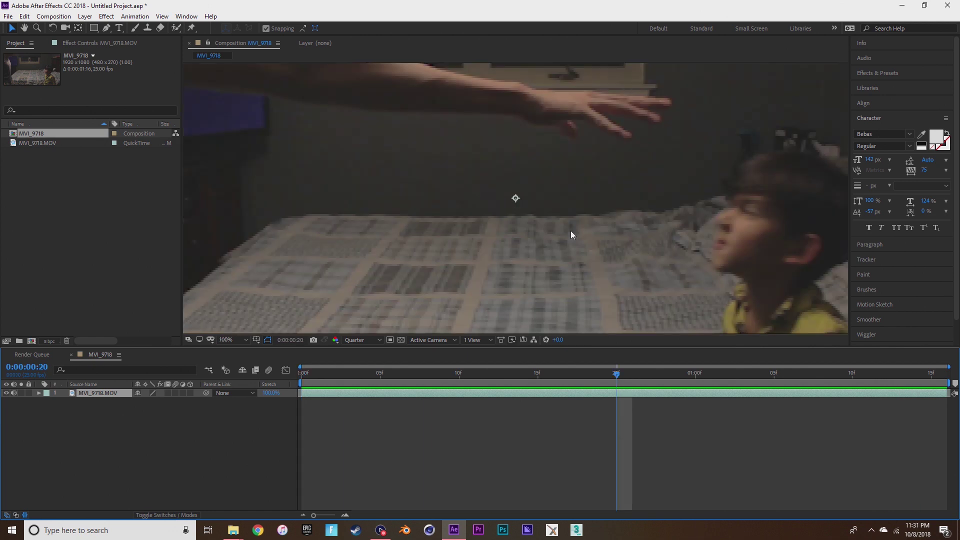
scroll(550, 197, up, 4)
key(h)
drag(550, 197, 308, 296)
key(v)
key(Page_Down)
key(Page_Down)
key(Page_Down)
key(Page_Down)
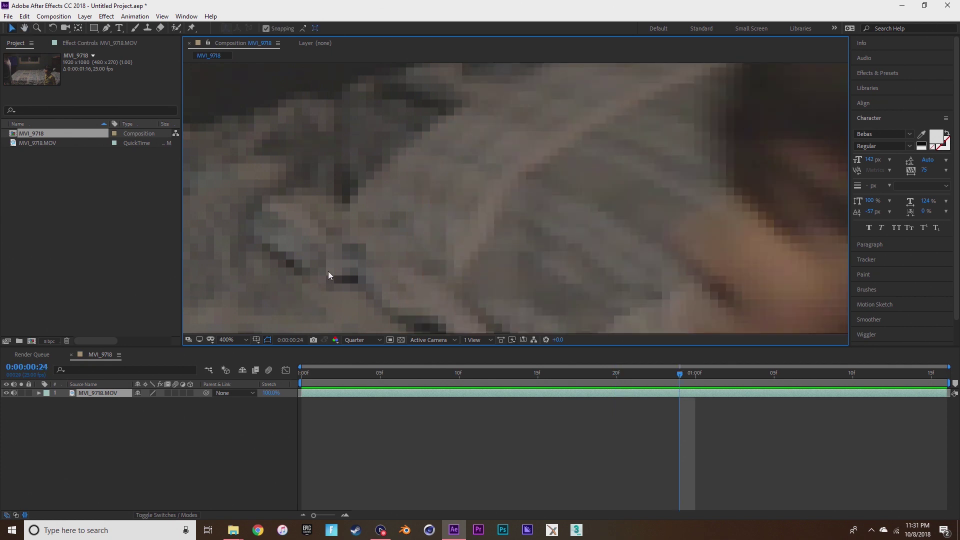
scroll(352, 242, down, 4)
scroll(352, 241, down, 2)
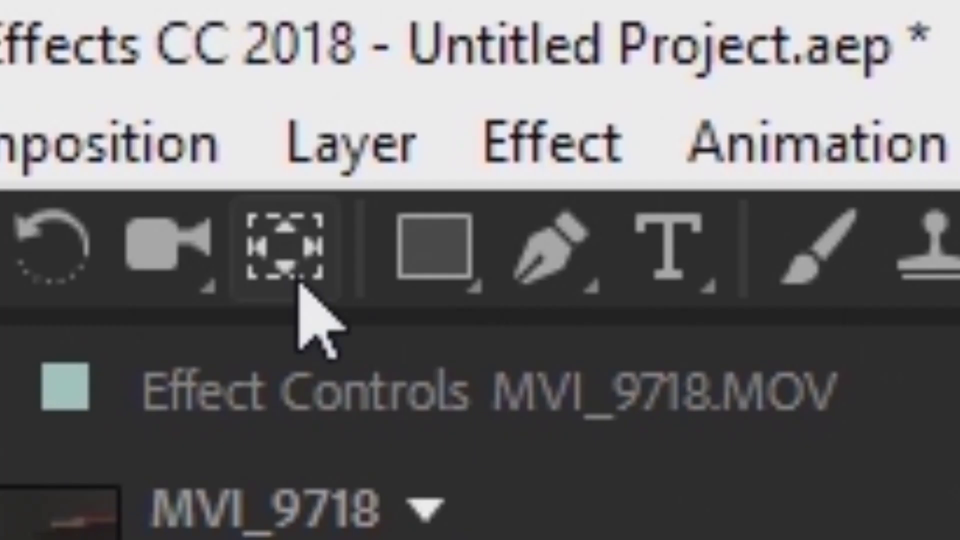
click(552, 143)
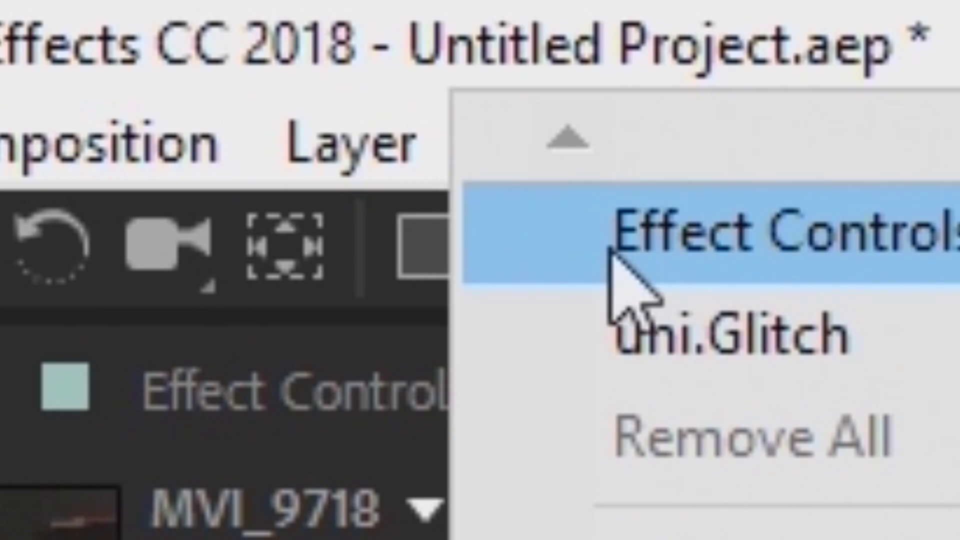
Create a black 1920×1080 solid layer above the footage.
mouse_move(97, 135)
mouse_move(215, 188)
click(499, 200)
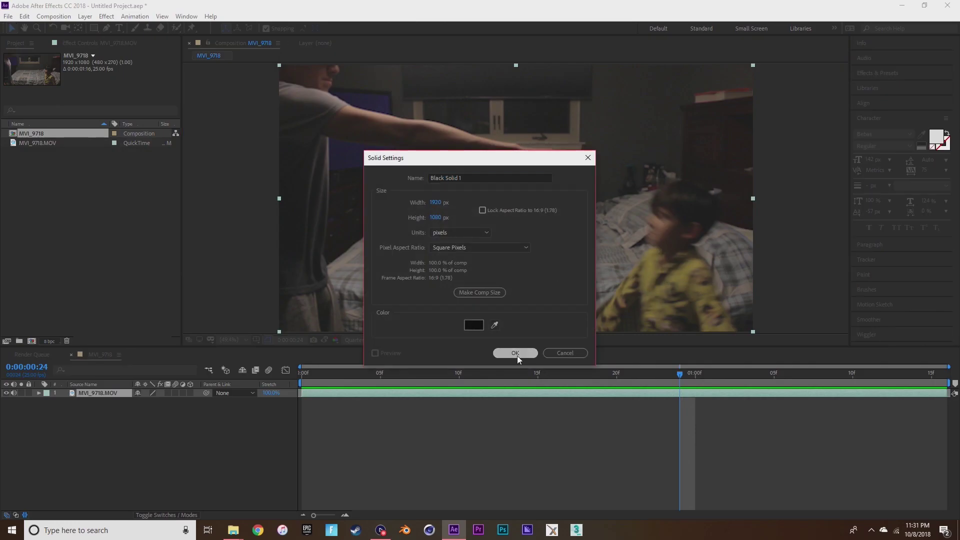
click(515, 353)
Rename the Black Solid 1 layer to 'Element 3d'.
right_click(102, 395)
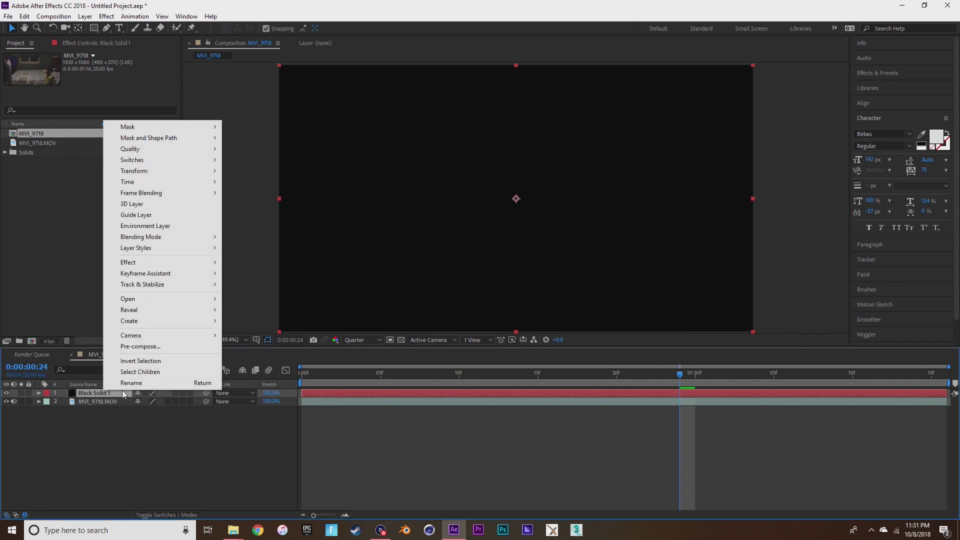
click(125, 383)
text(Element 3d)
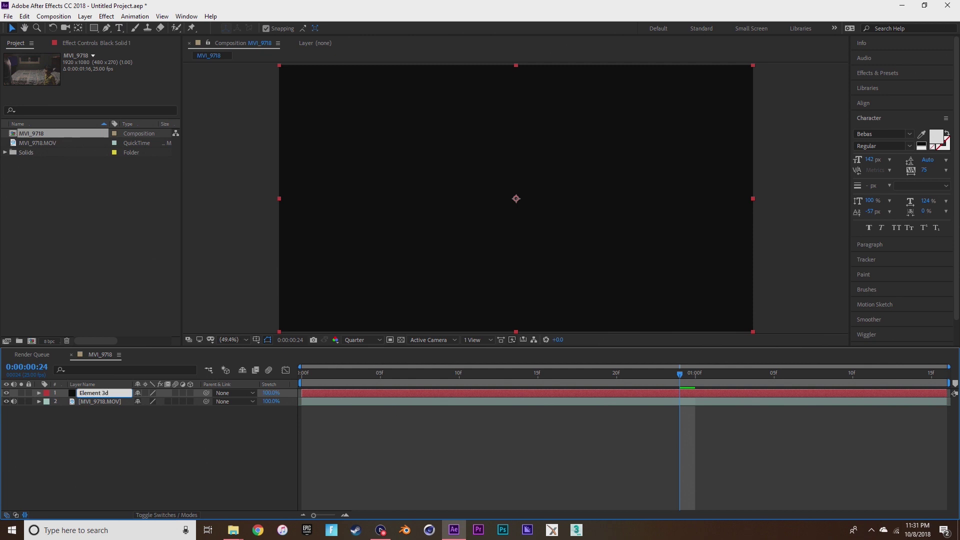
key(Return)
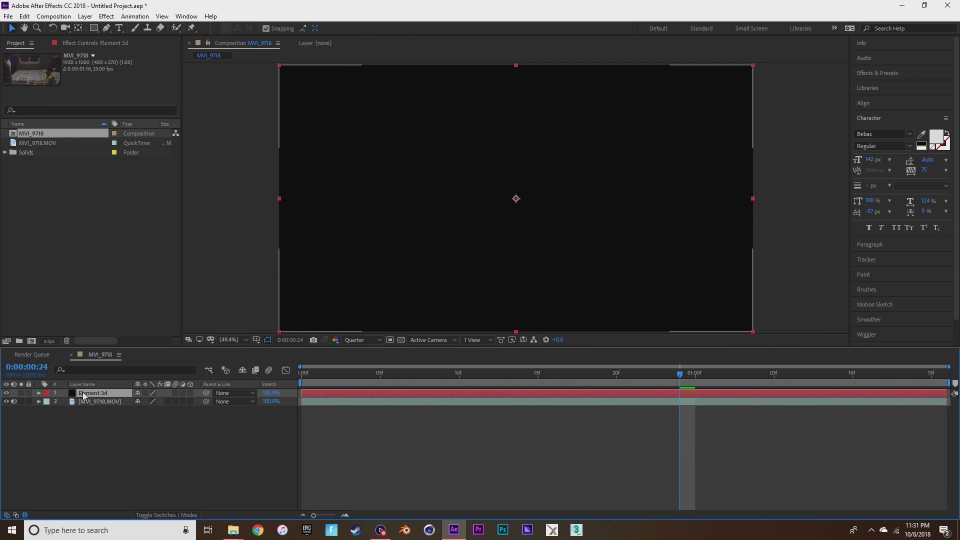
Apply the Video Copilot Element effect to the Element 3d layer.
right_click(92, 393)
mouse_move(190, 263)
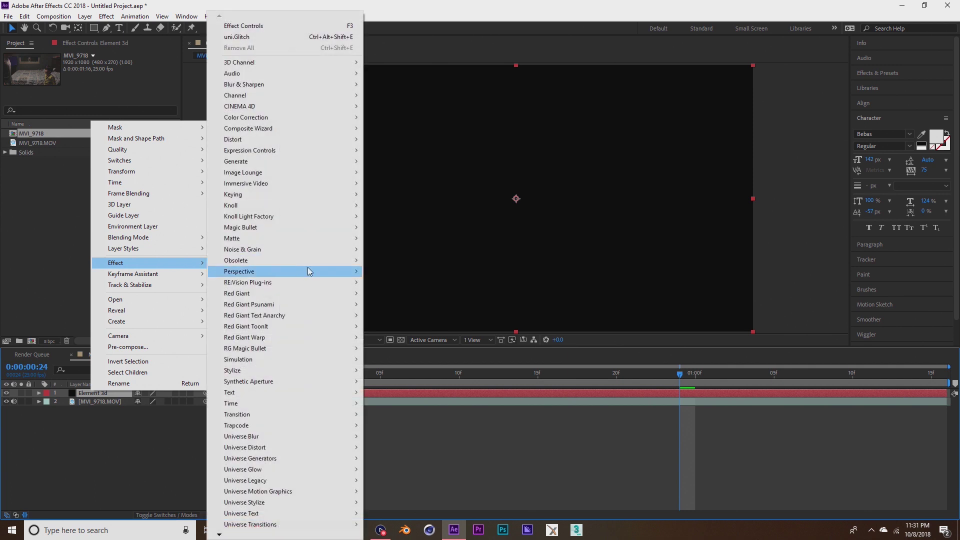
scroll(215, 535, down, 1)
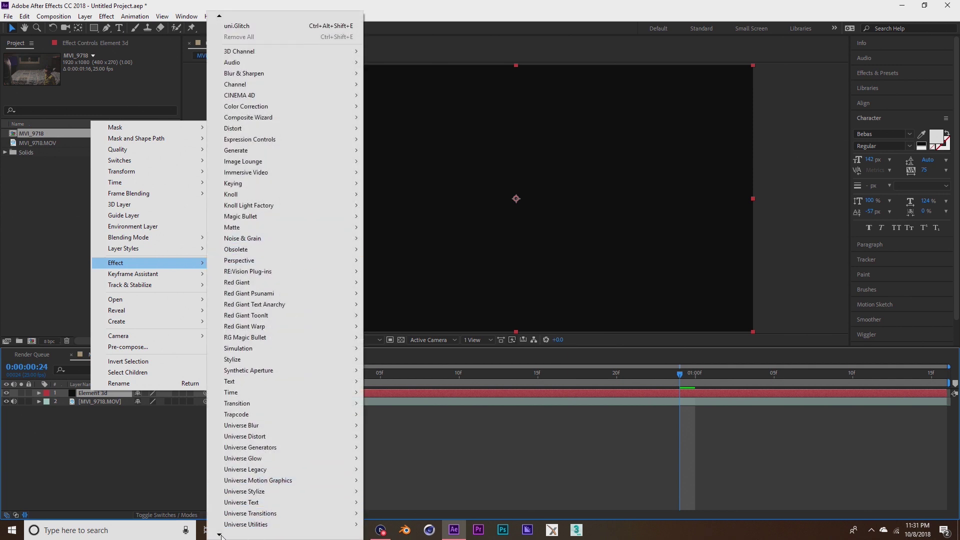
mouse_move(281, 525)
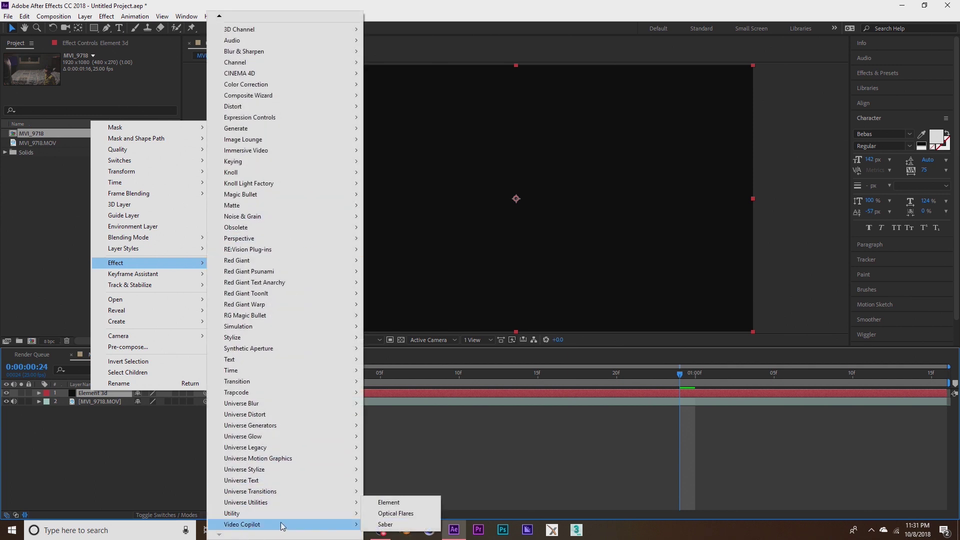
click(406, 502)
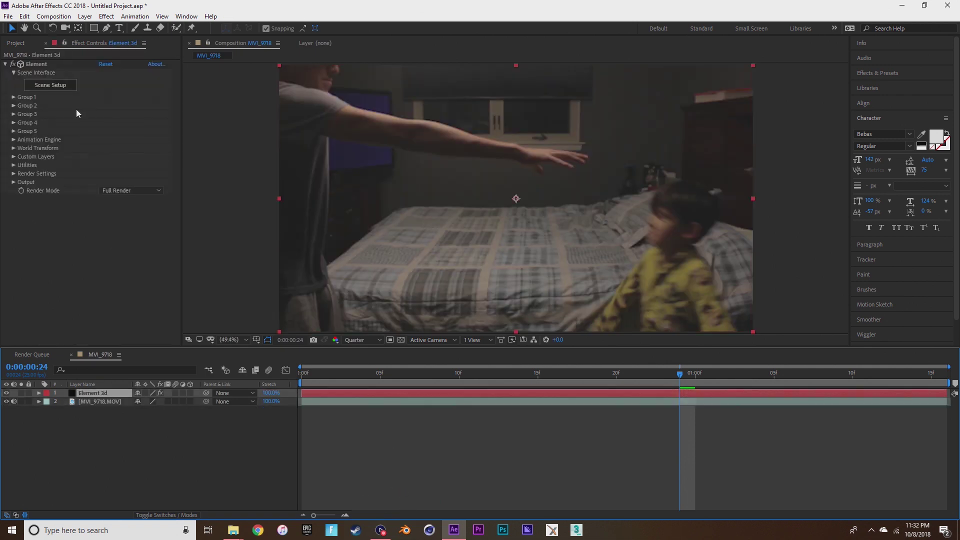
Add a sphere in Element's Scene Setup and apply the Physical Black_Outline material.
click(59, 86)
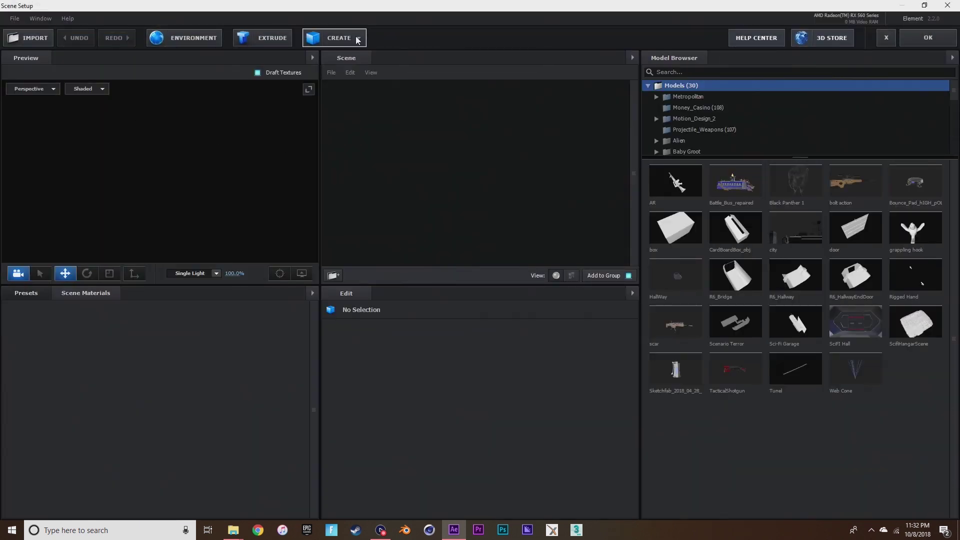
click(357, 39)
click(343, 58)
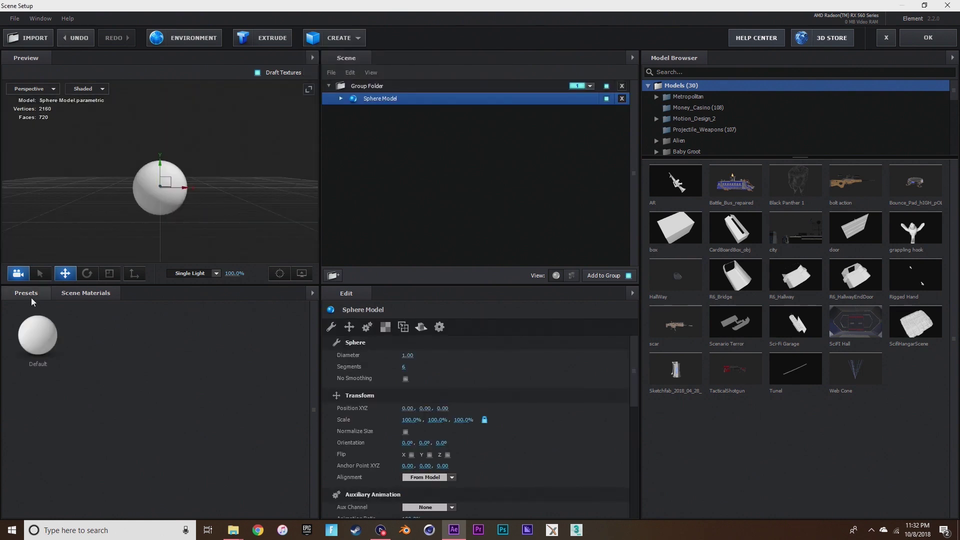
click(27, 294)
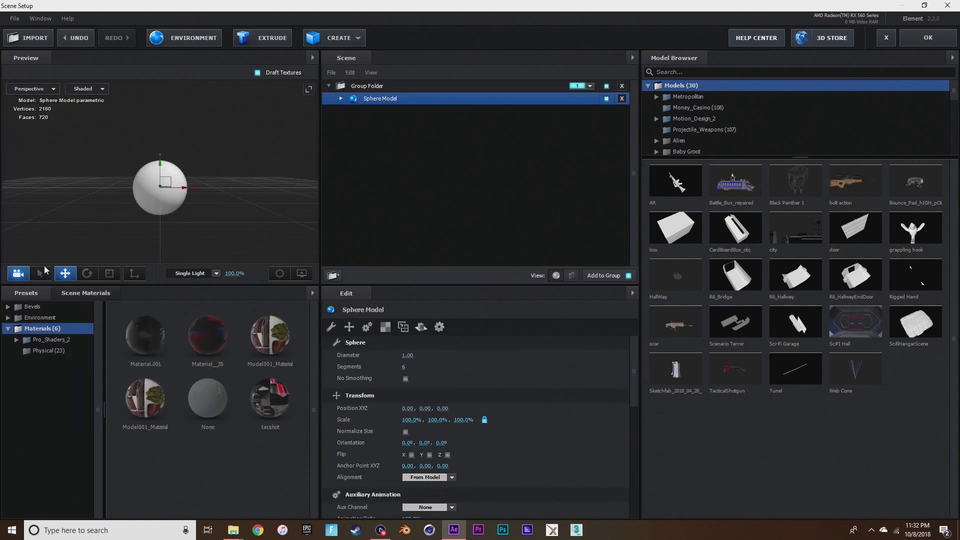
click(32, 351)
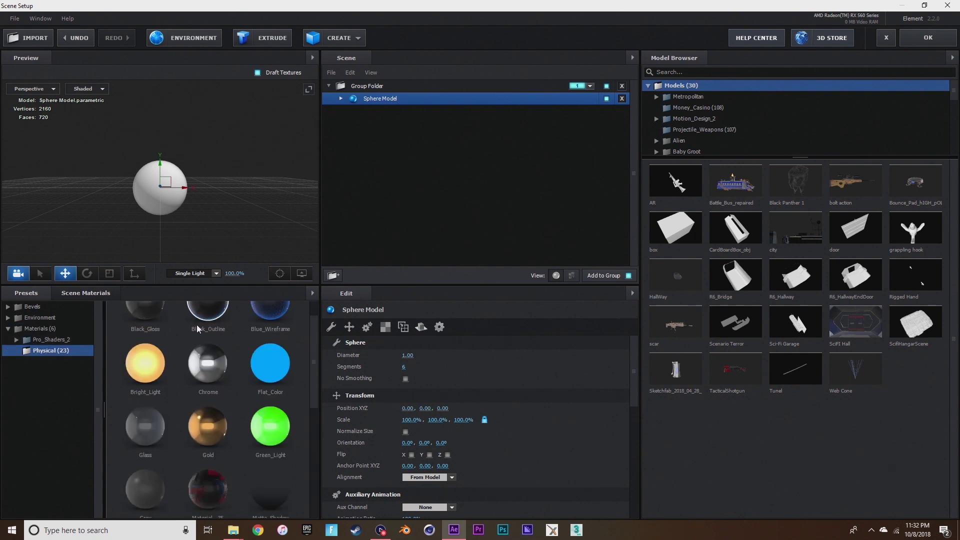
drag(200, 334, 182, 221)
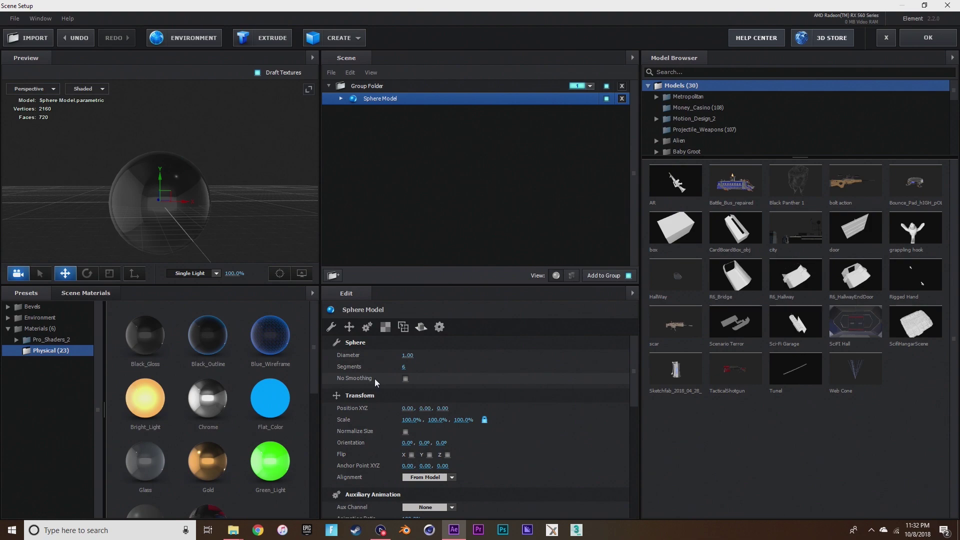
Give the sphere 36 segments with Optimize Mesh on, and accept the scene.
click(404, 369)
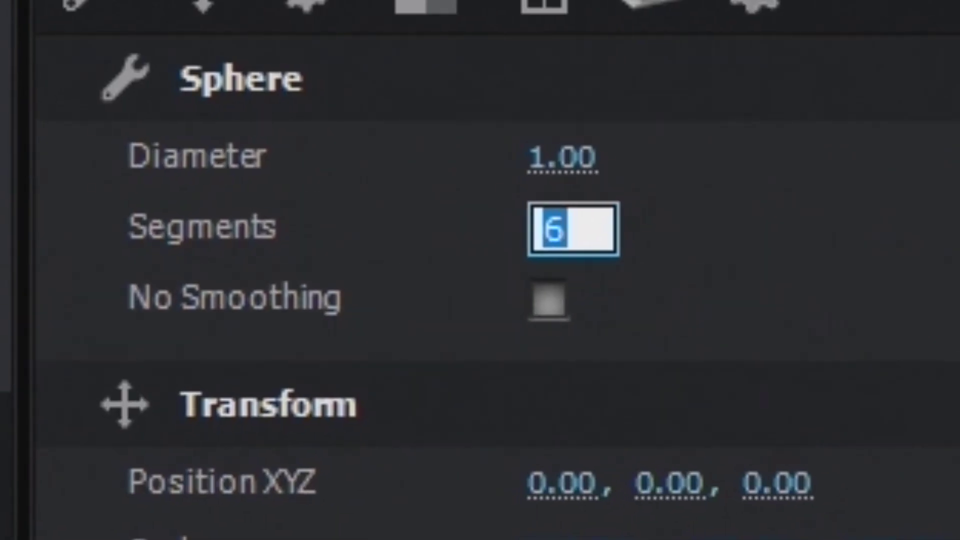
text(36)
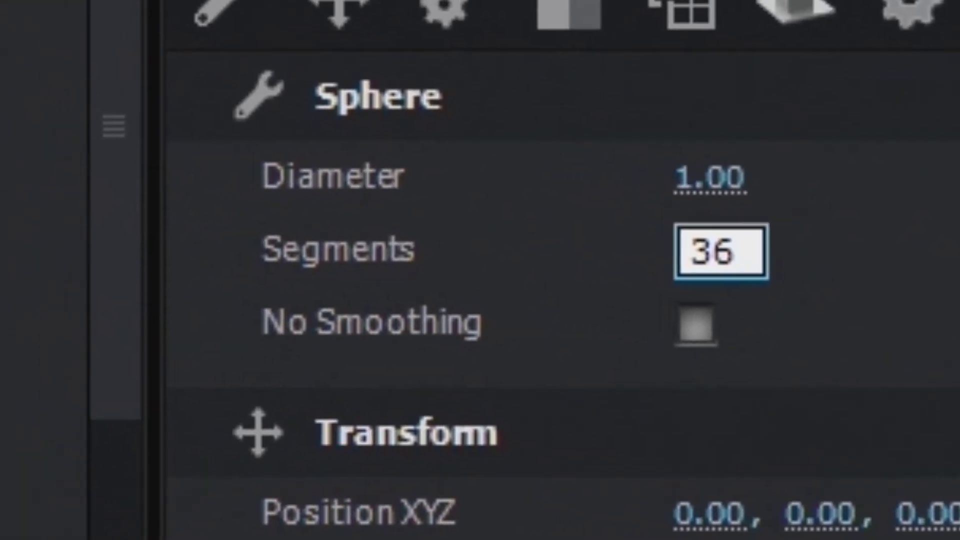
key(Return)
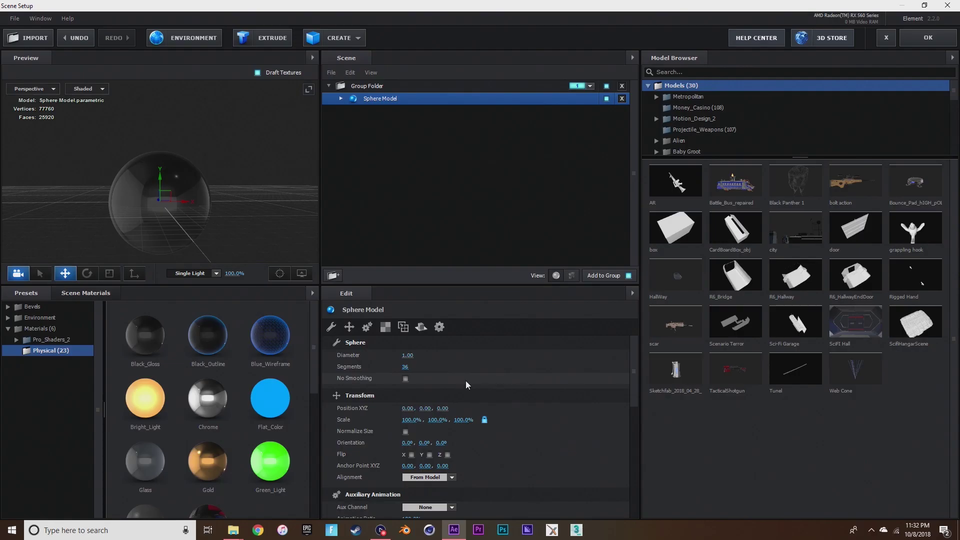
scroll(466, 380, down, 5)
scroll(466, 380, down, 5)
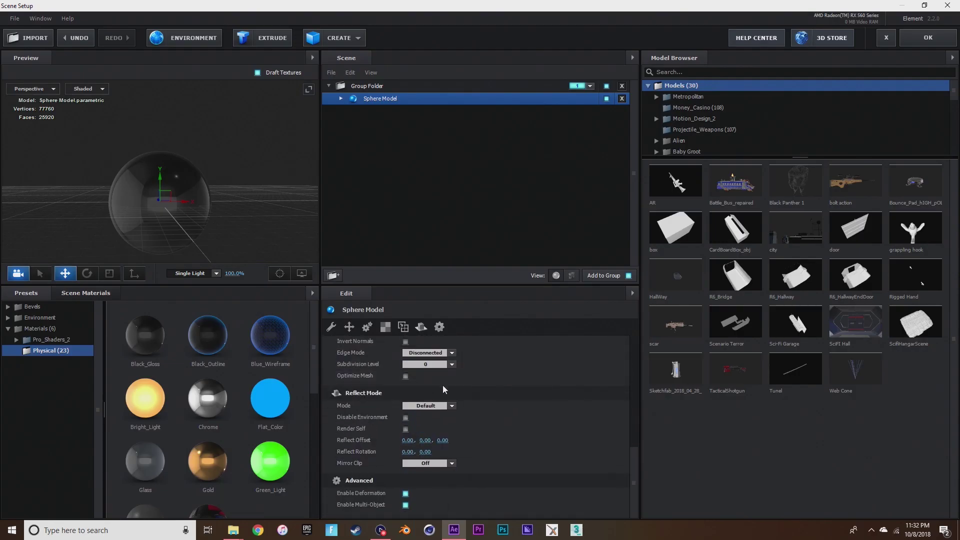
click(405, 377)
click(944, 37)
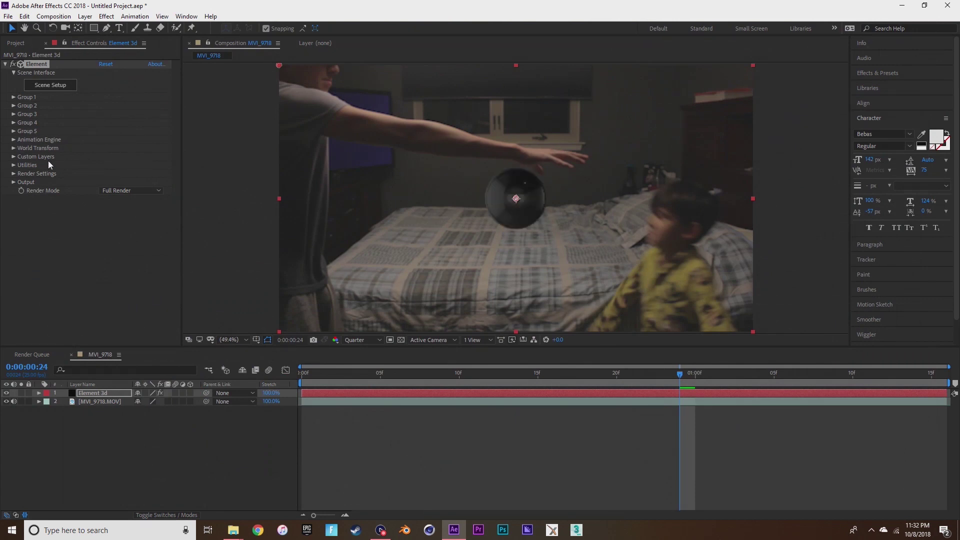
Create the Group 1 Null from Element's Group 1 > Group Utilities > Create Group Null.
click(13, 98)
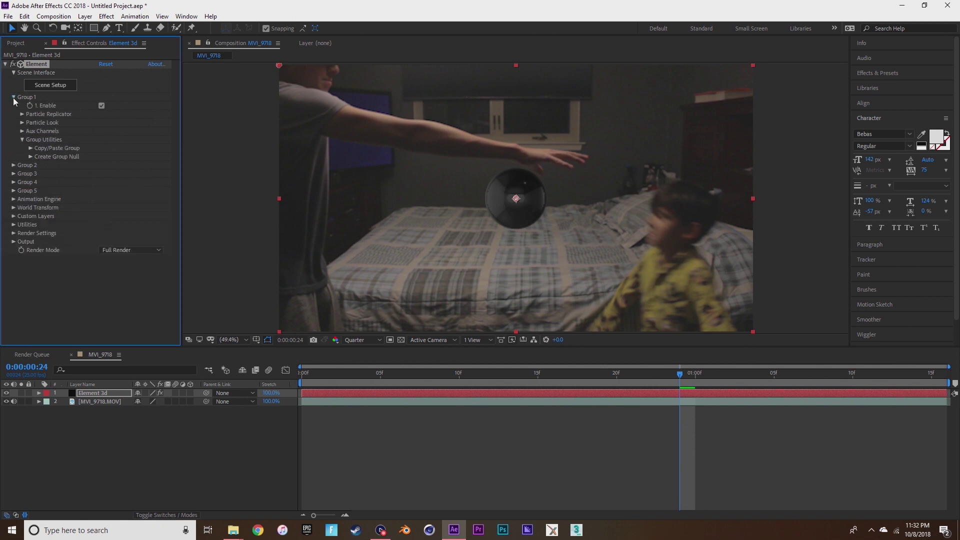
click(31, 156)
click(59, 169)
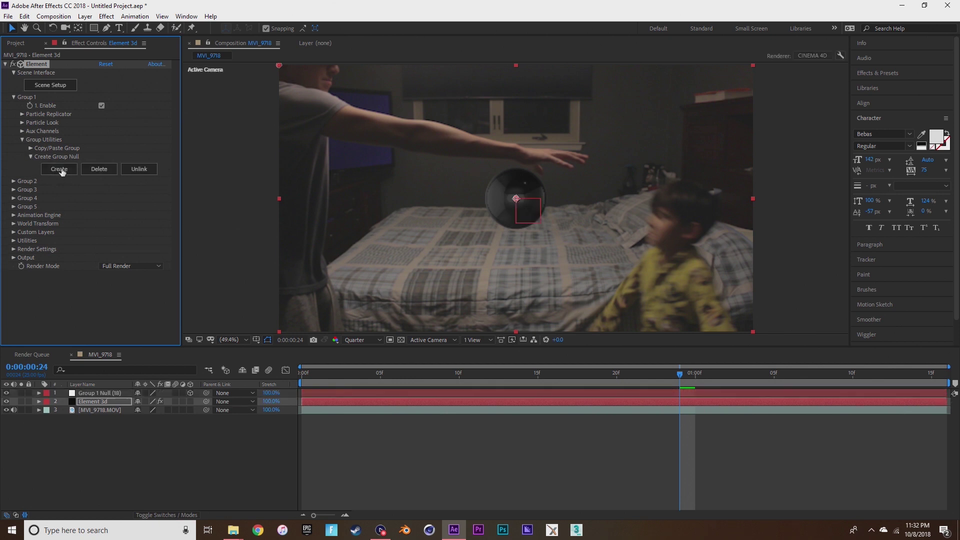
click(22, 140)
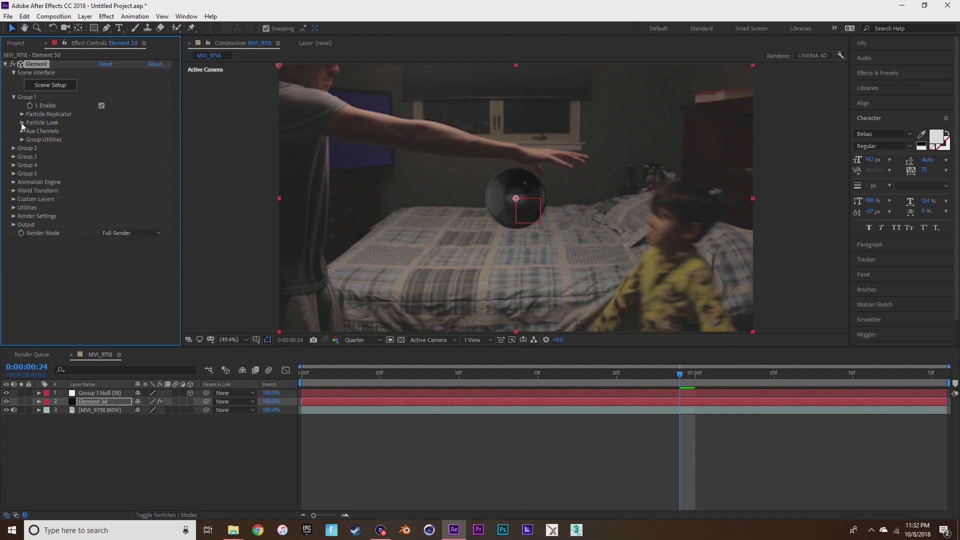
Expand Element's Deform group to reveal the Noise and Twist settings.
click(22, 123)
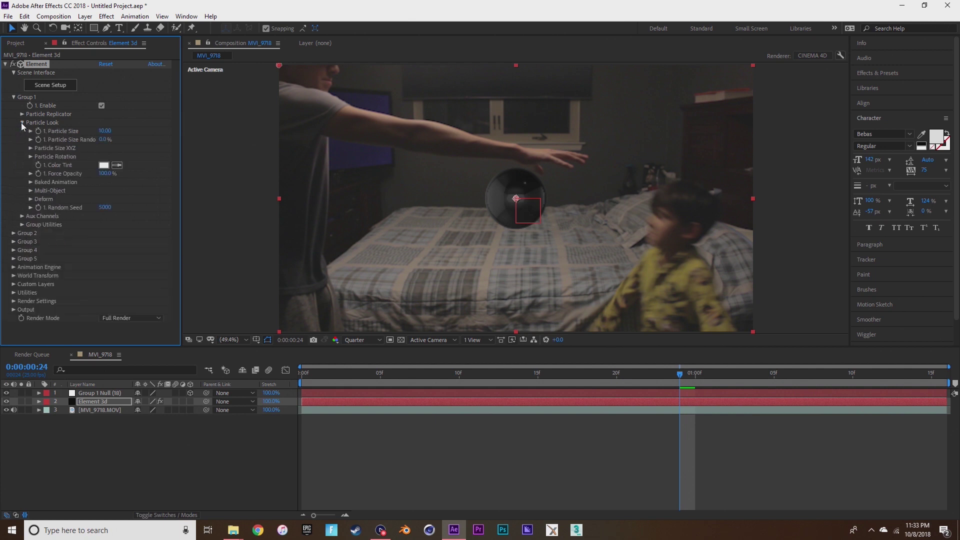
click(30, 199)
scroll(29, 199, down, 1)
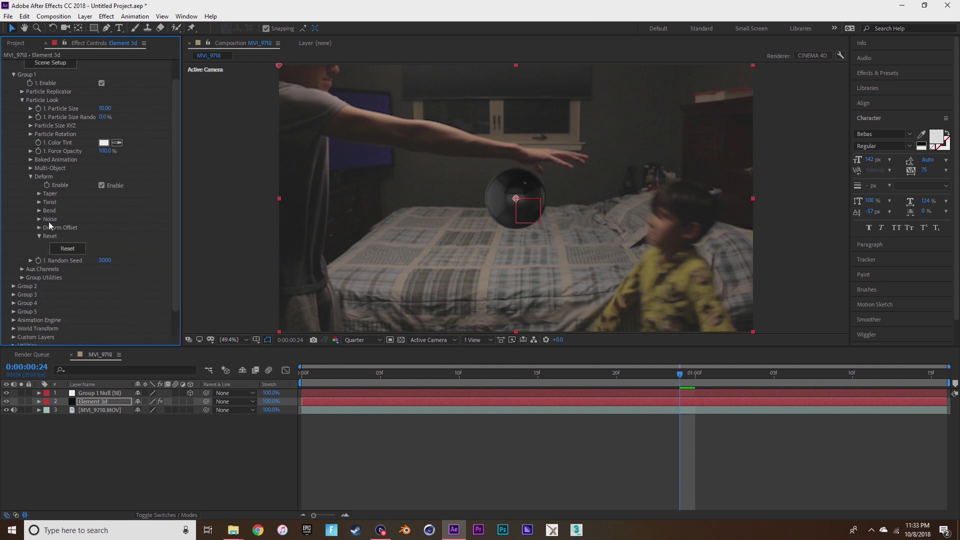
click(39, 219)
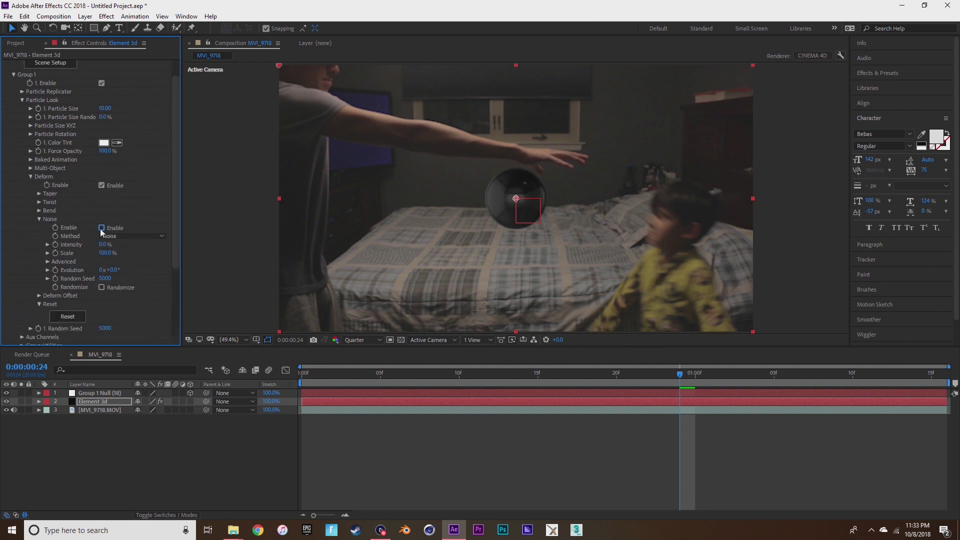
click(39, 202)
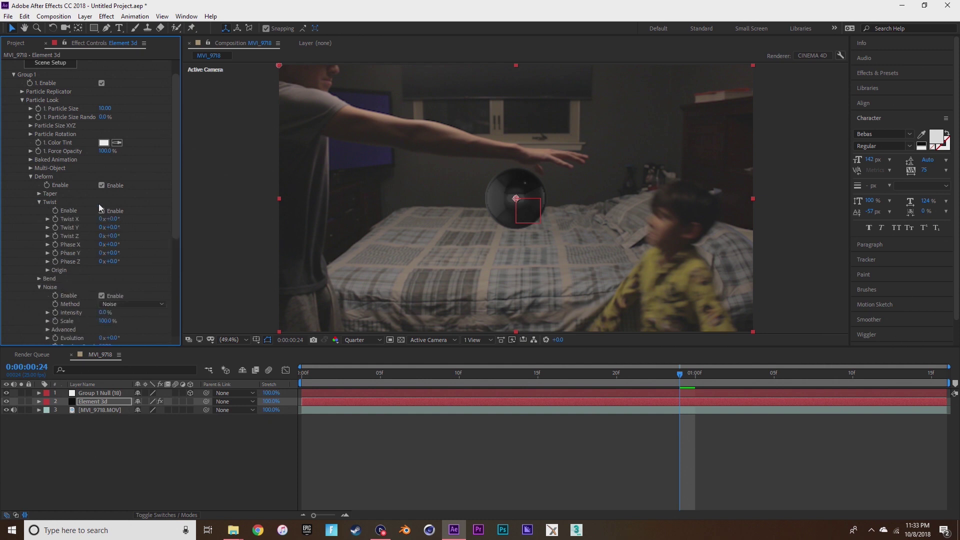
scroll(82, 203, down, 2)
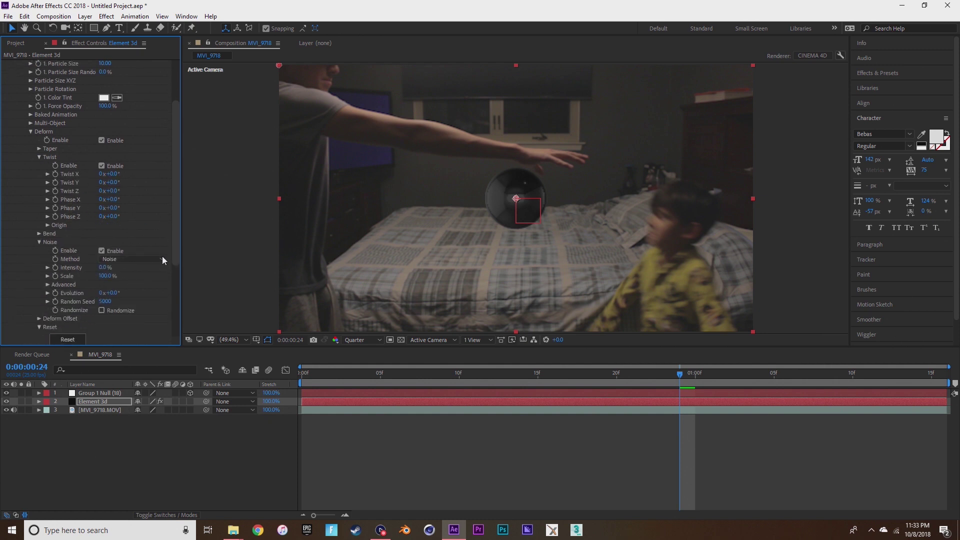
scroll(115, 193, down, 2)
Raise noise intensity to 81% and set the advanced X intensity to about 429%.
drag(111, 223, 266, 220)
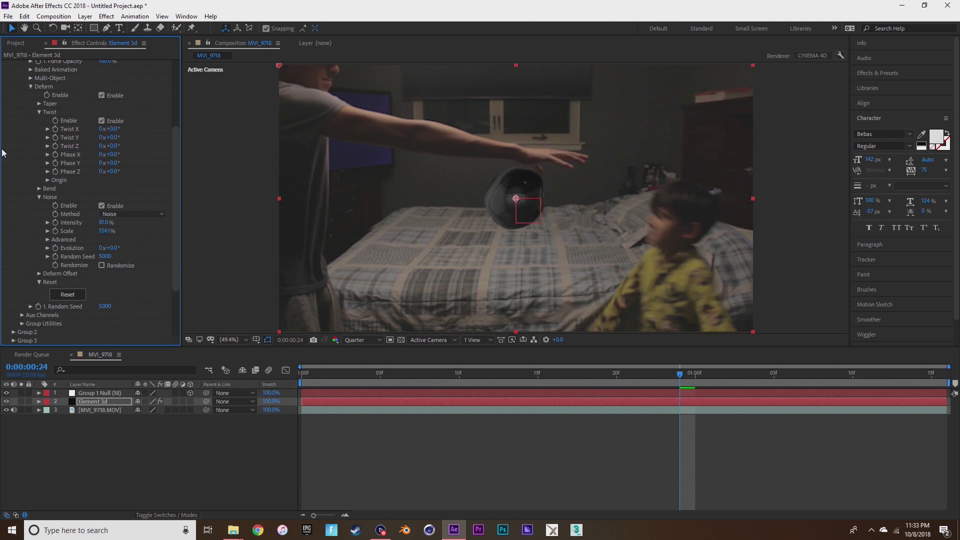
click(47, 239)
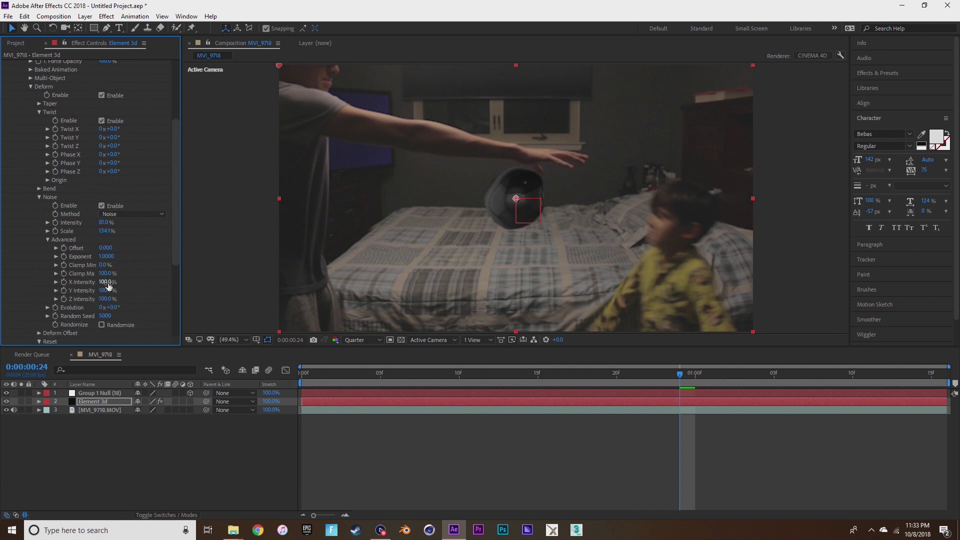
drag(108, 285, 455, 220)
drag(512, 217, 841, 253)
drag(533, 250, 272, 287)
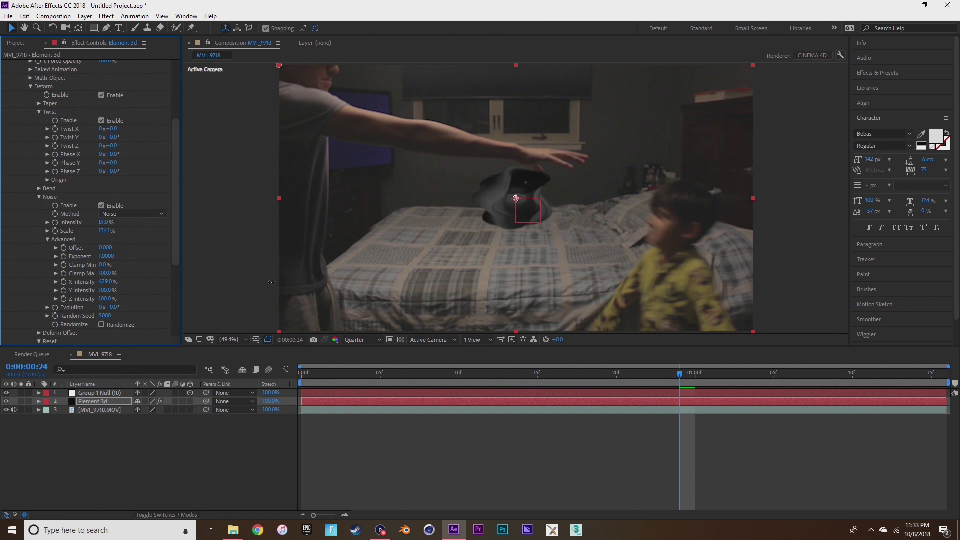
At frame 15, enable keyframes for Group 1 Null's position, scale, orientation and X/Y/Z rotation.
click(82, 393)
click(40, 393)
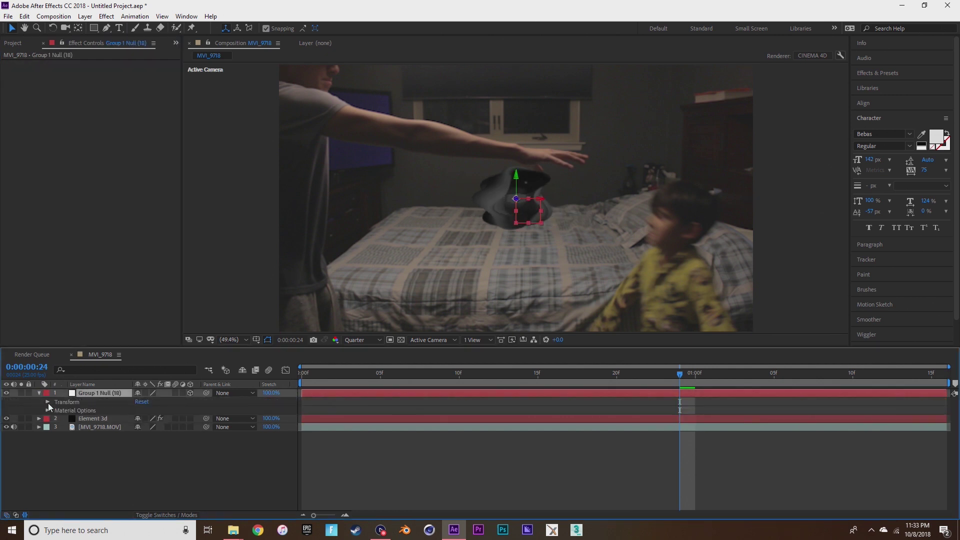
click(48, 402)
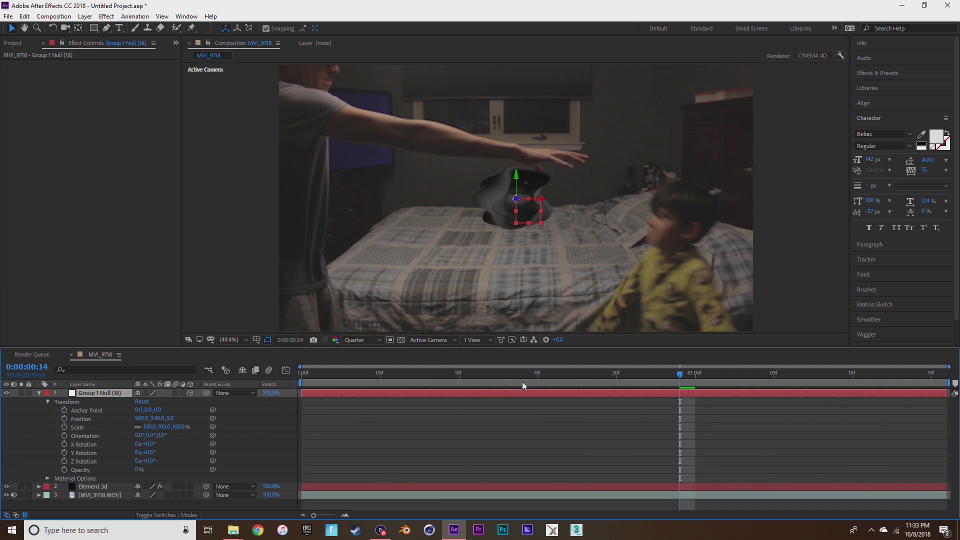
drag(522, 382, 544, 367)
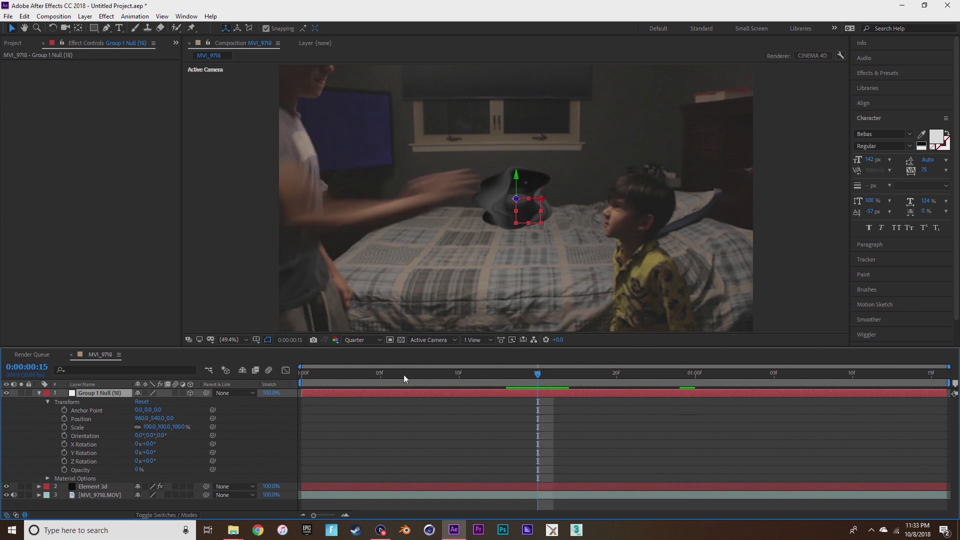
click(64, 419)
click(64, 427)
click(64, 435)
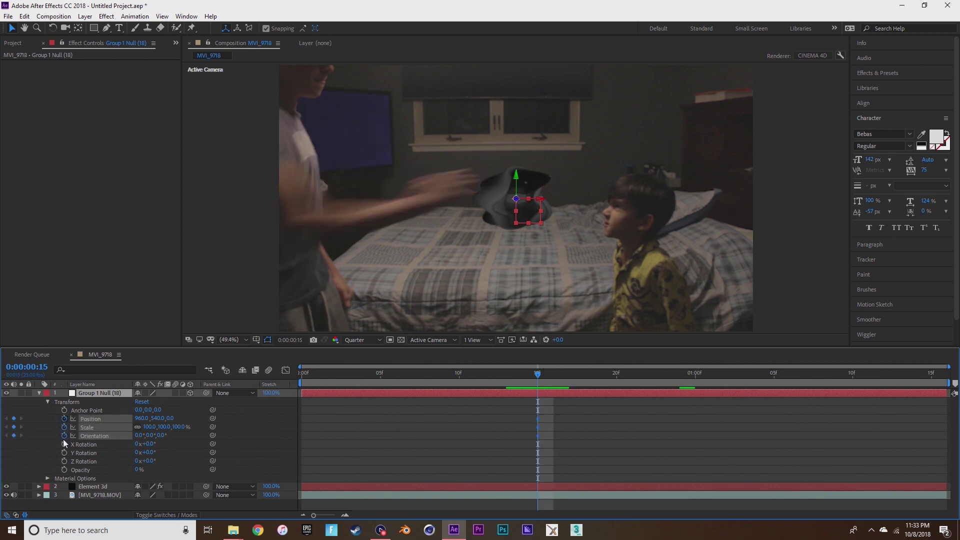
click(64, 444)
click(64, 452)
click(64, 461)
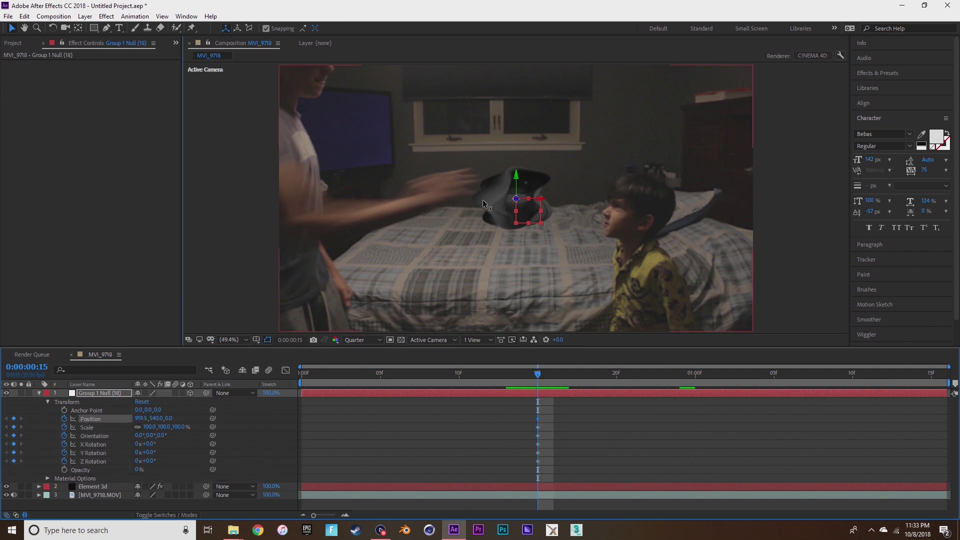
Place the blob at the man's side, then on his outstretched arm at frame 18, tilted 17.8°.
drag(537, 199, 360, 243)
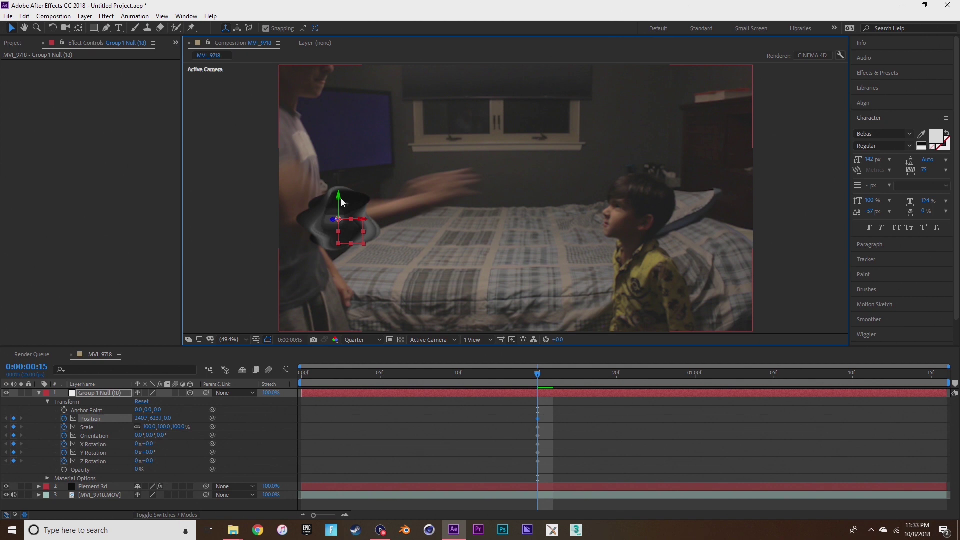
drag(533, 387, 580, 376)
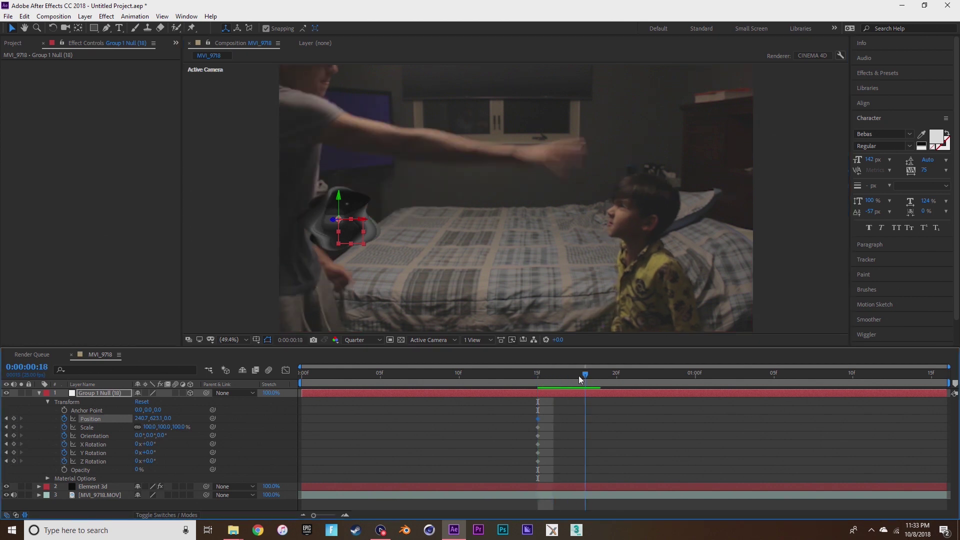
drag(352, 220, 471, 131)
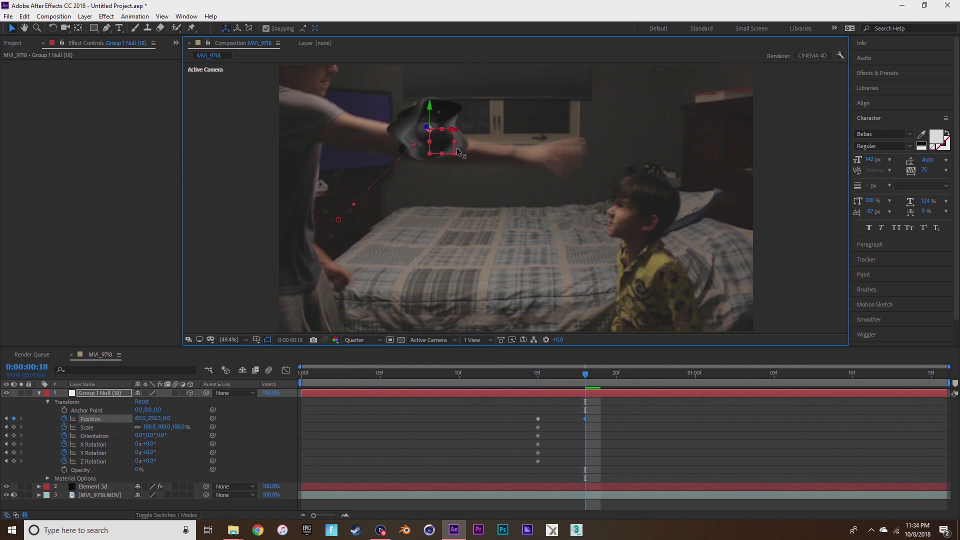
click(100, 486)
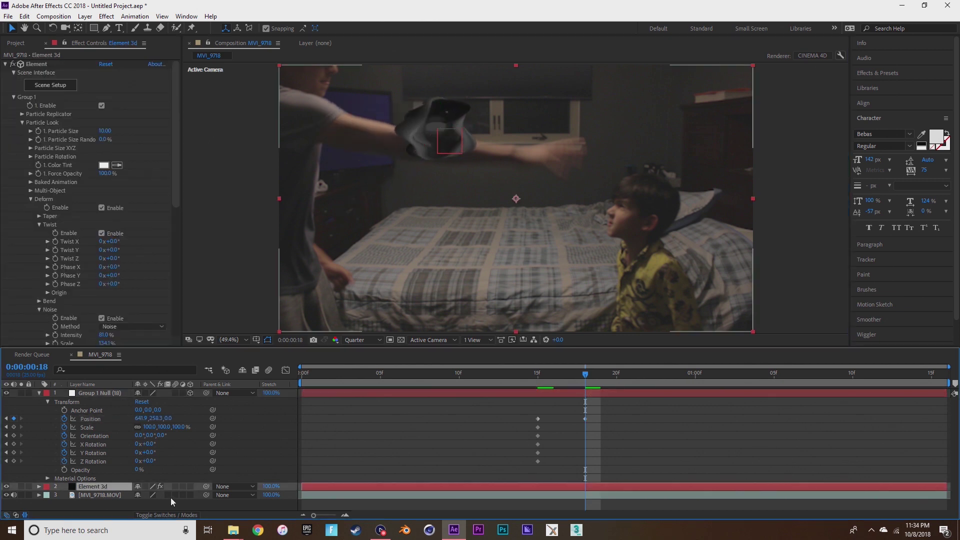
click(101, 395)
drag(437, 116, 435, 141)
key(w)
key(v)
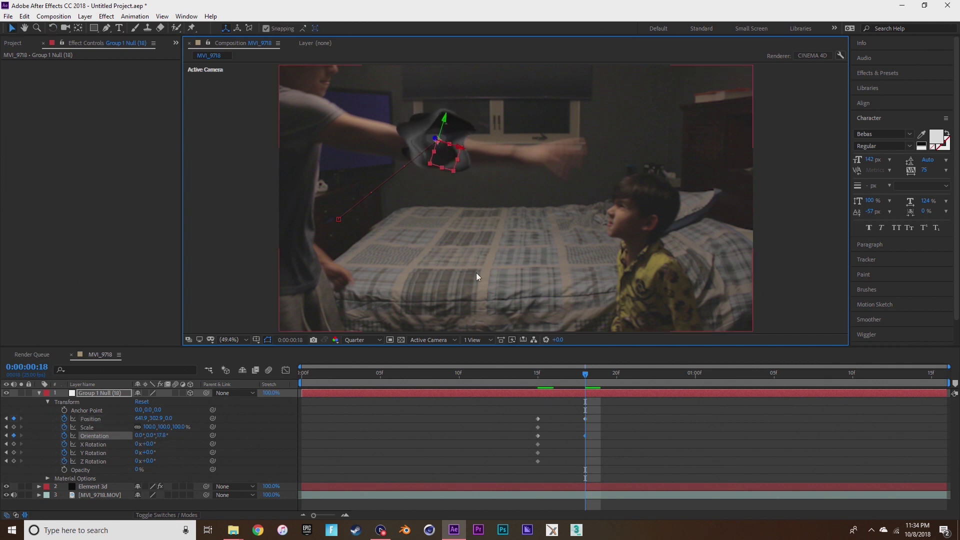
drag(588, 376, 712, 381)
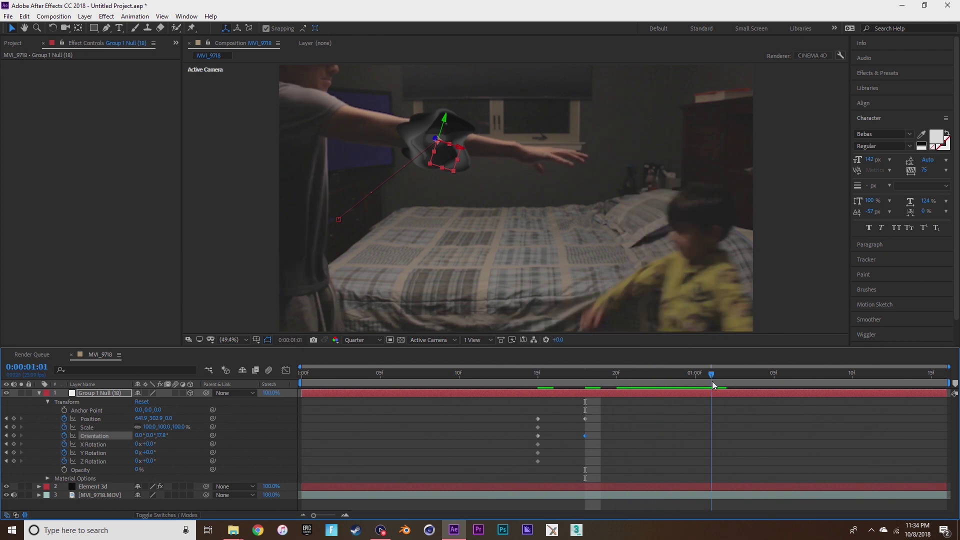
On Element 3d, set Noise X Intensity 1084%, Intensity 269%, Scale 212.8% and Twist X 43°.
click(129, 487)
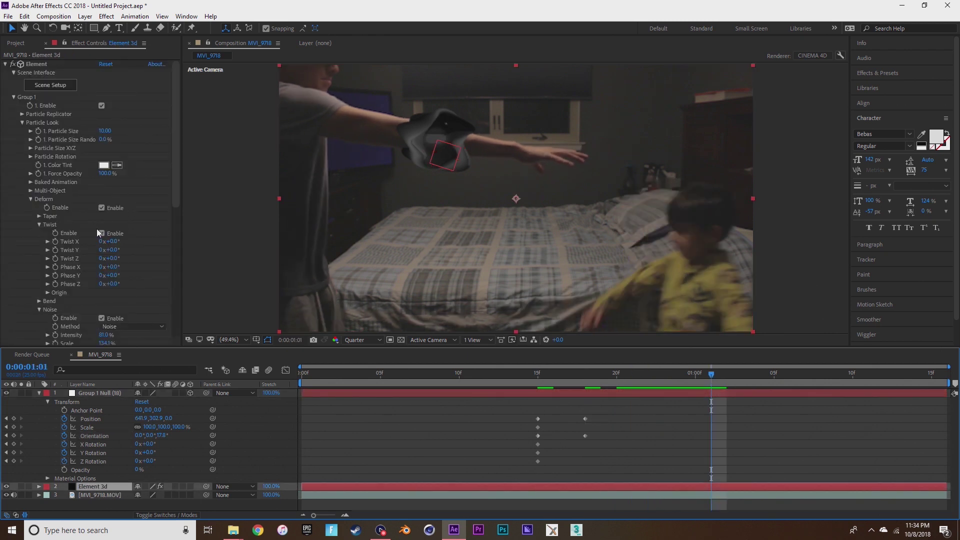
scroll(122, 330, down, 3)
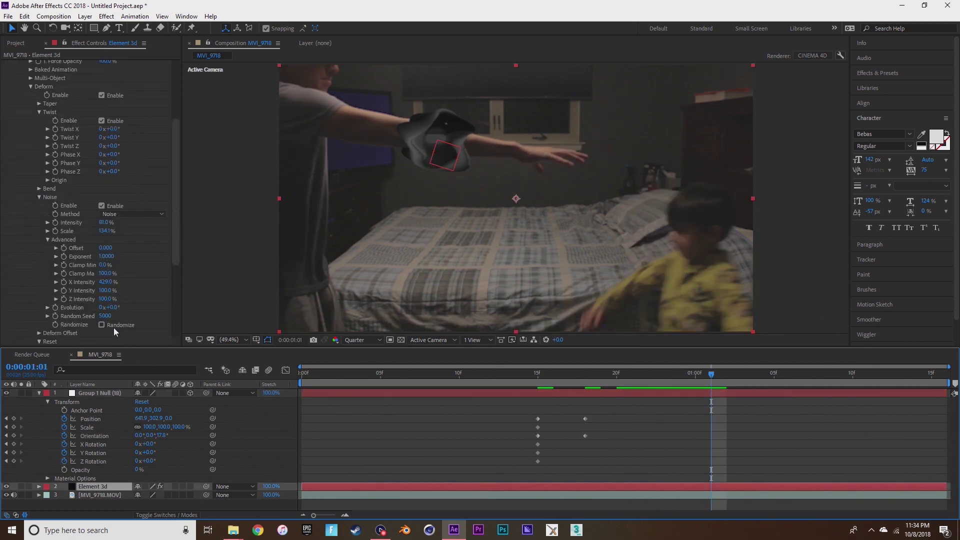
drag(106, 282, 453, 298)
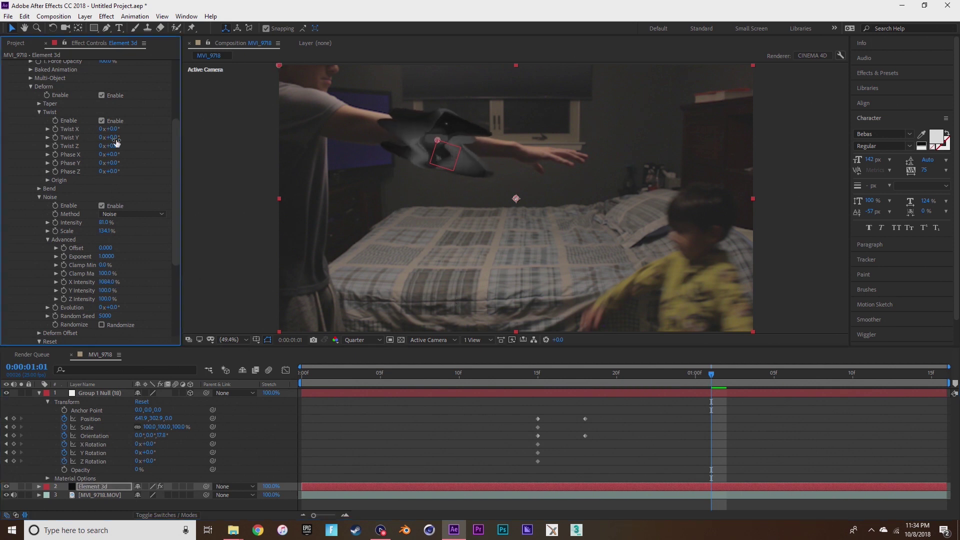
drag(112, 131, 195, 148)
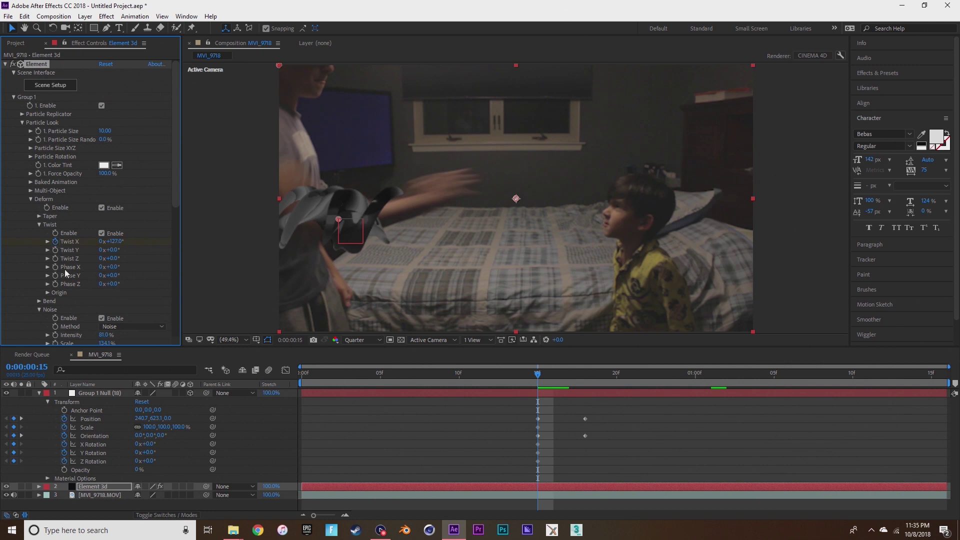
scroll(64, 269, down, 3)
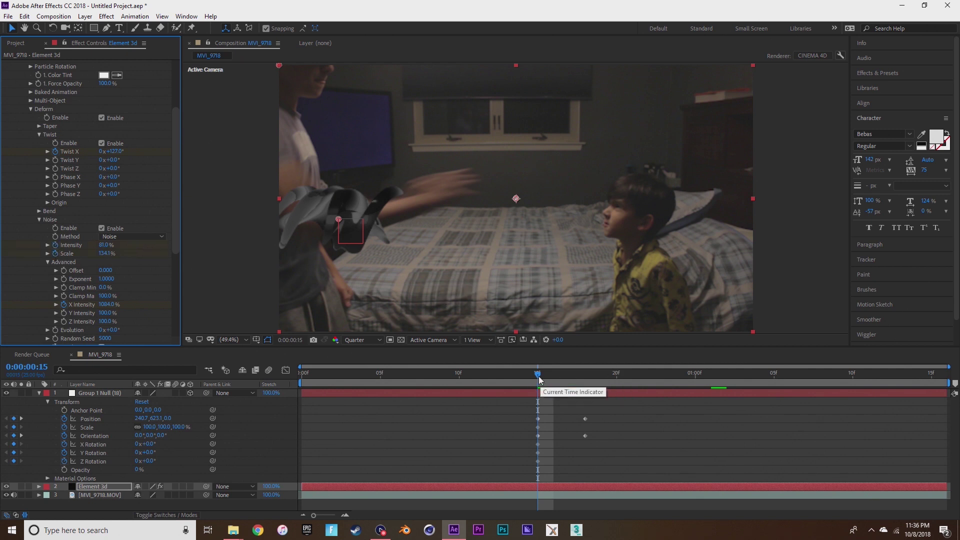
drag(544, 380, 662, 370)
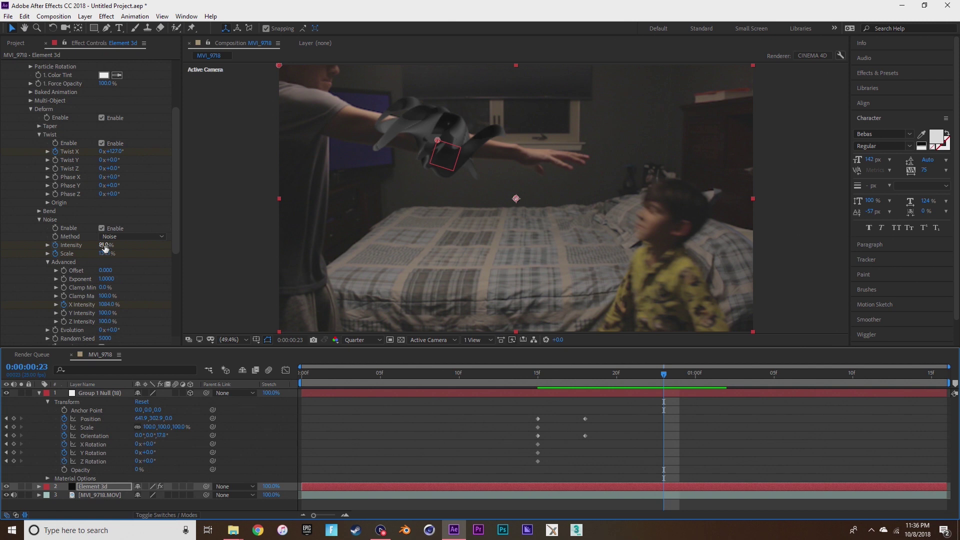
drag(104, 246, 194, 241)
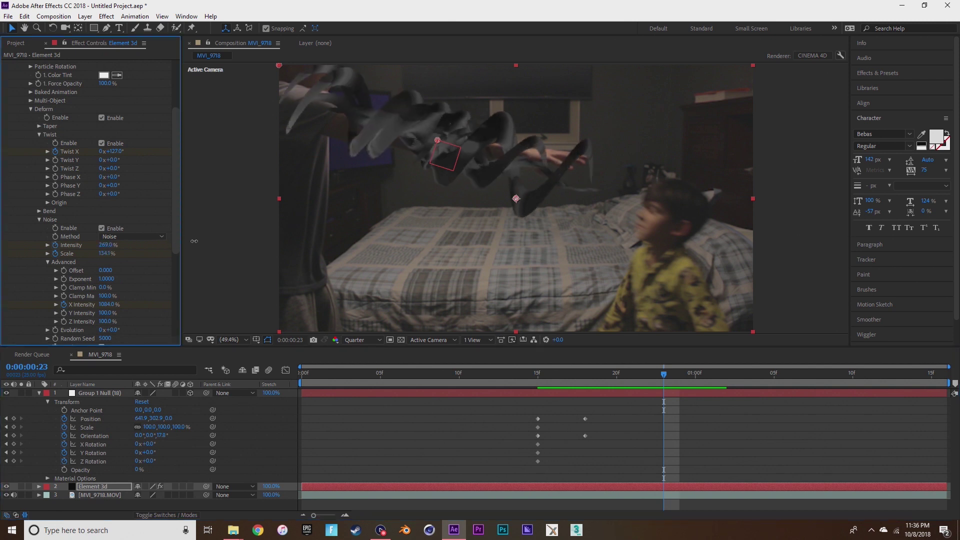
drag(122, 255, 498, 255)
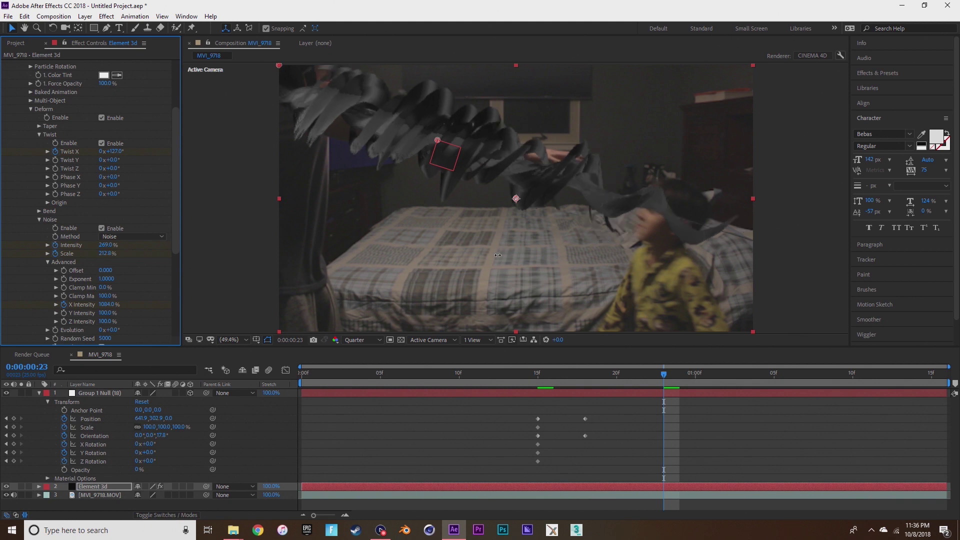
drag(113, 151, 87, 161)
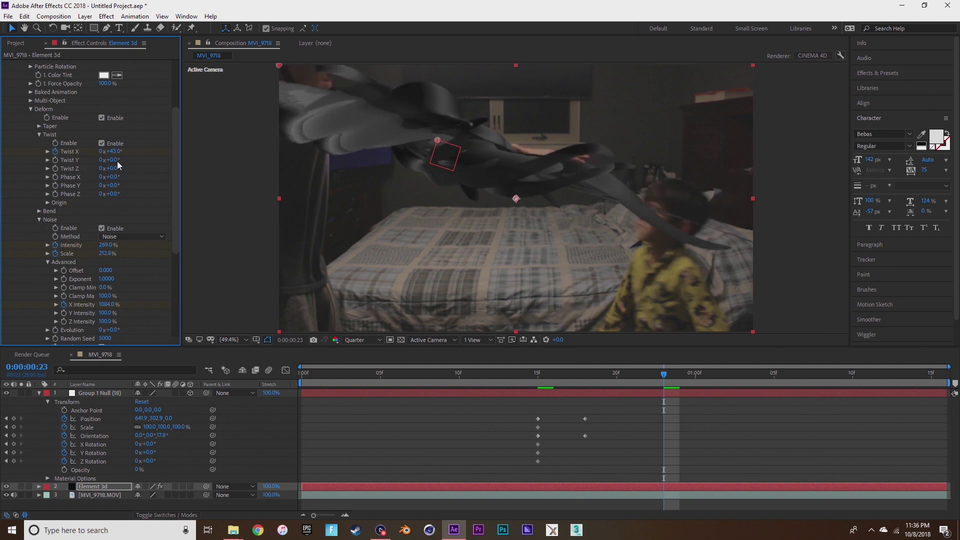
Squash Group 1 Null to 71% vertical scale and tilt it 11.4° at frame 23.
click(145, 426)
text(68)
key(Return)
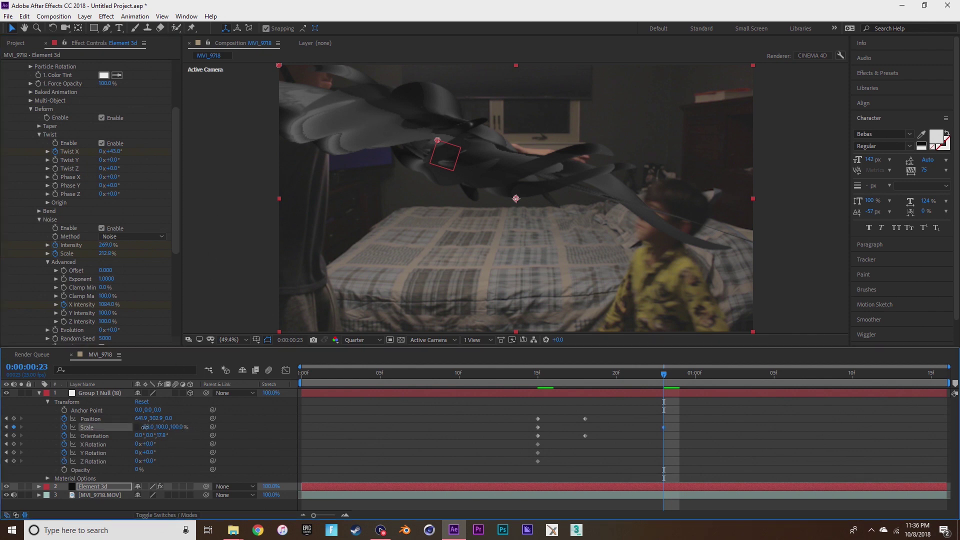
key(ctrl+z)
key(ctrl+z)
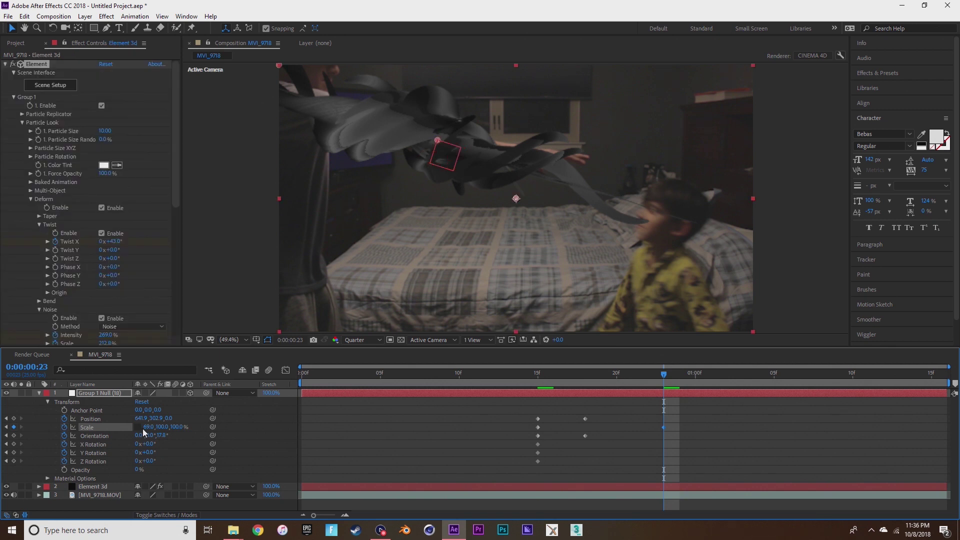
drag(181, 429, 106, 408)
key(ctrl+z)
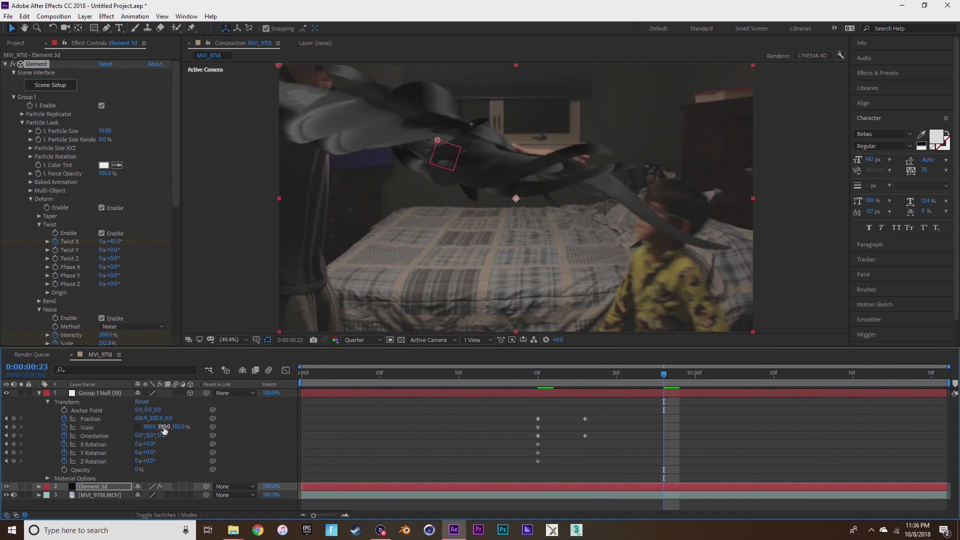
drag(164, 429, 152, 428)
click(430, 124)
key(w)
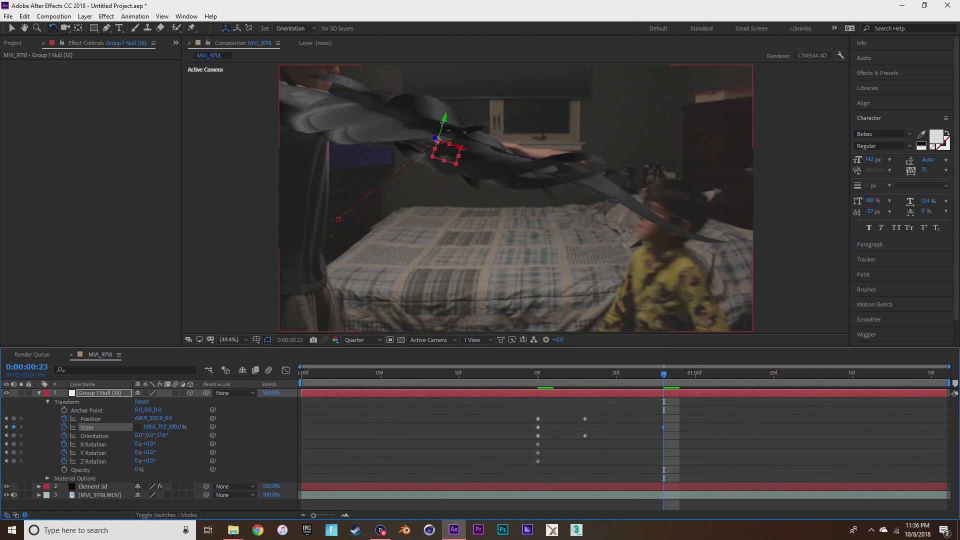
mouse_move(433, 145)
mouse_down()
mouse_move(453, 147)
mouse_move(449, 159)
mouse_move(438, 141)
mouse_up()
key(v)
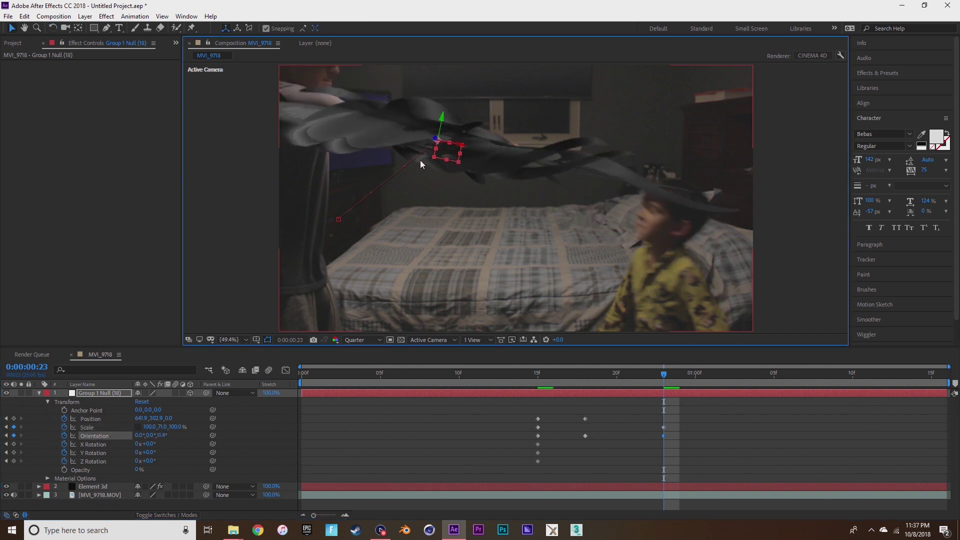
Preview the animation and check the null's keyframes between frames 17 and 23.
key(space)
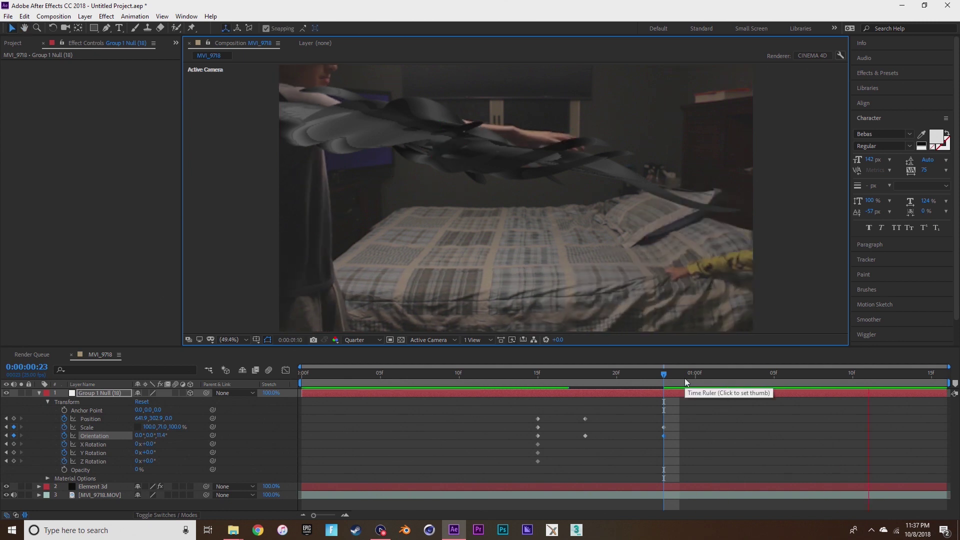
drag(585, 377, 660, 372)
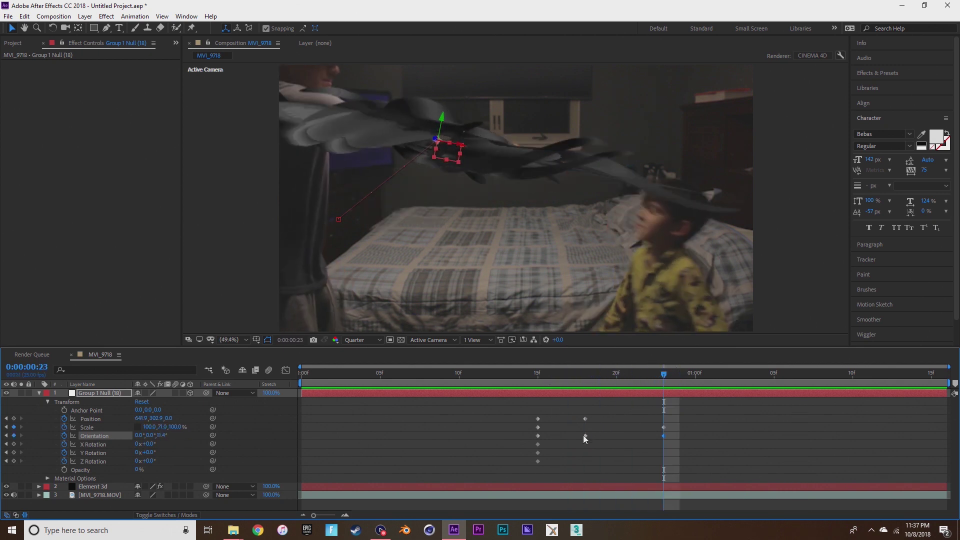
click(586, 382)
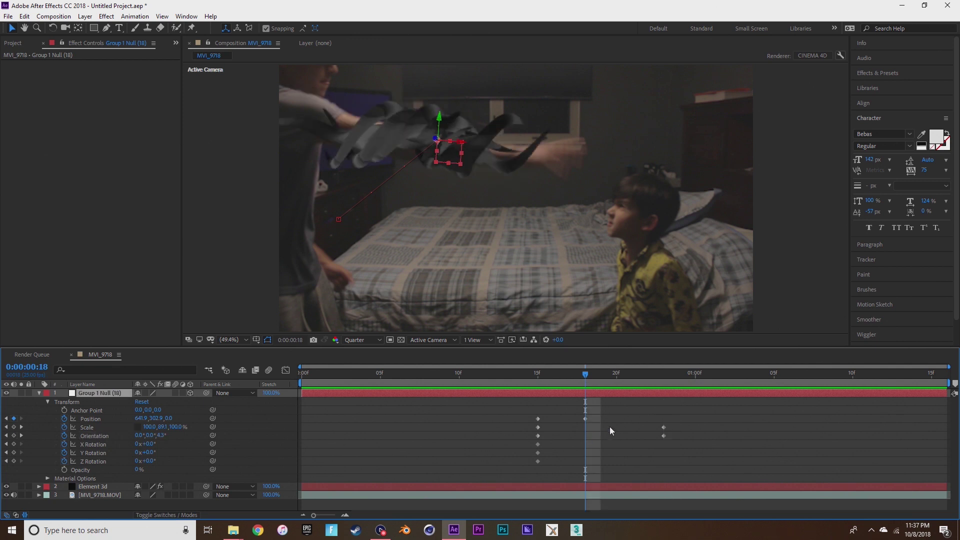
drag(545, 374, 670, 376)
click(663, 427)
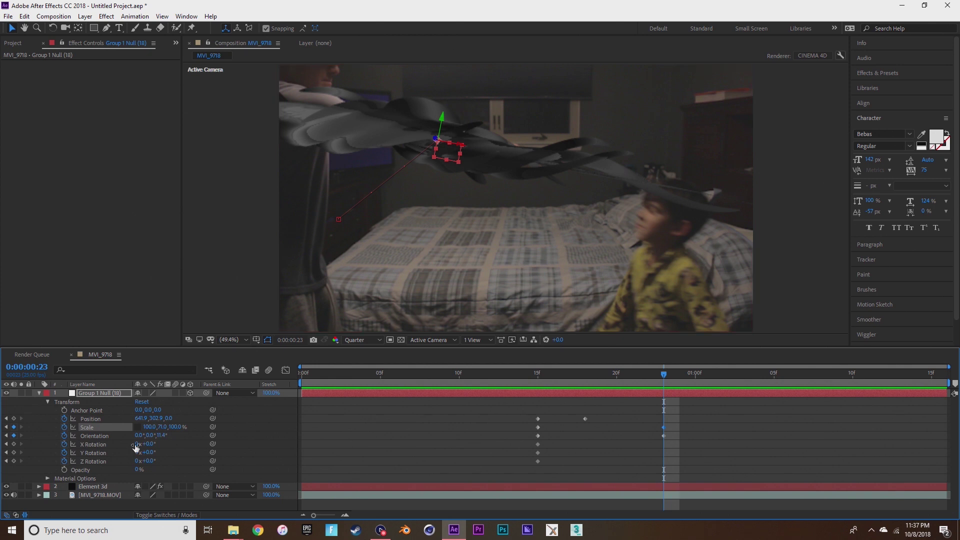
Try stronger noise intensity, scale and twist on Element 3d, undoing the twist and scale changes.
click(107, 488)
scroll(55, 230, down, 2)
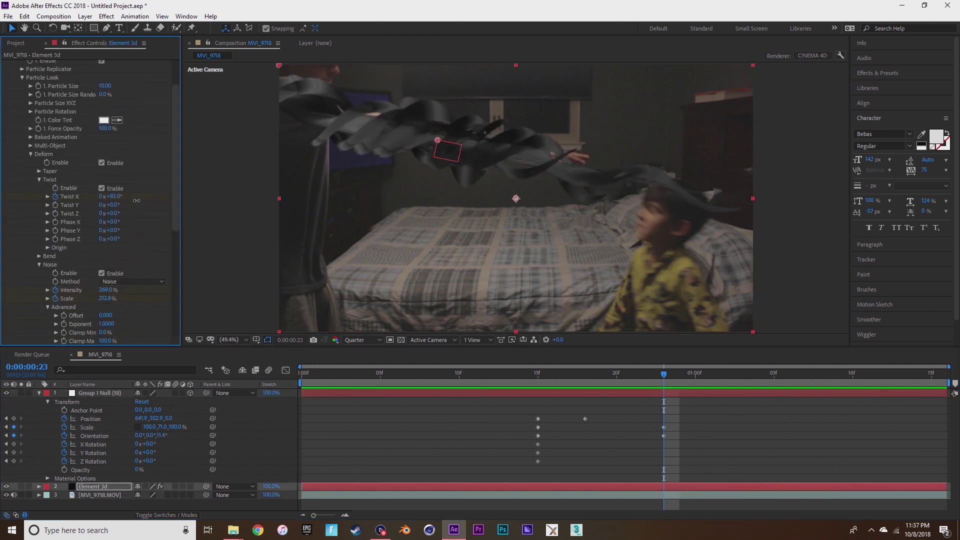
drag(136, 201, 114, 201)
scroll(108, 246, down, 2)
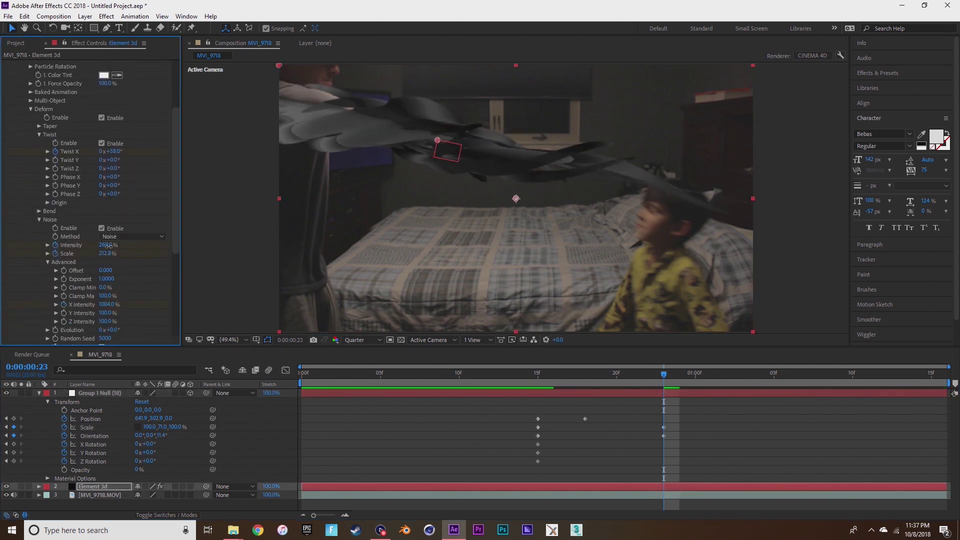
drag(108, 245, 299, 276)
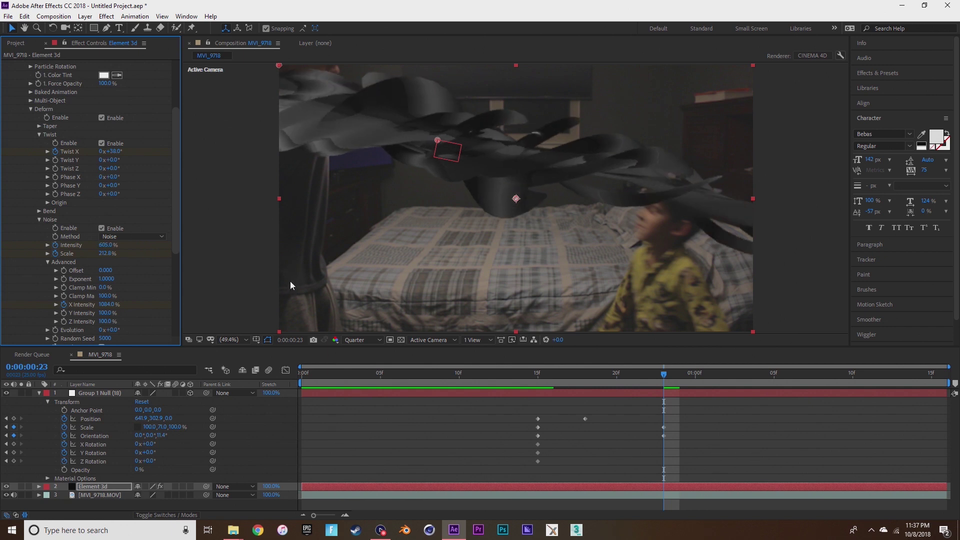
key(space)
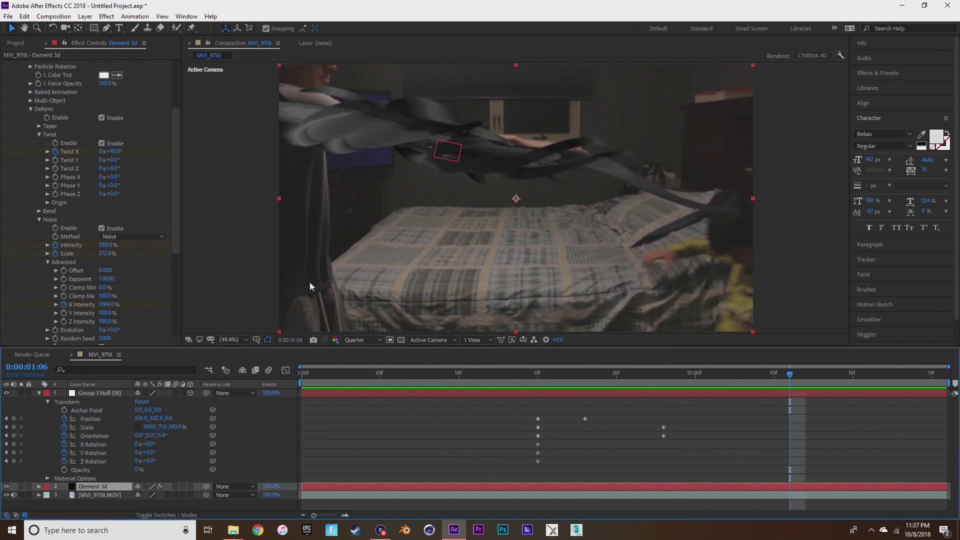
drag(107, 257, 776, 286)
mouse_move(112, 152)
mouse_down()
mouse_move(129, 153)
mouse_move(109, 154)
mouse_up()
key(ctrl+z)
key(ctrl+z)
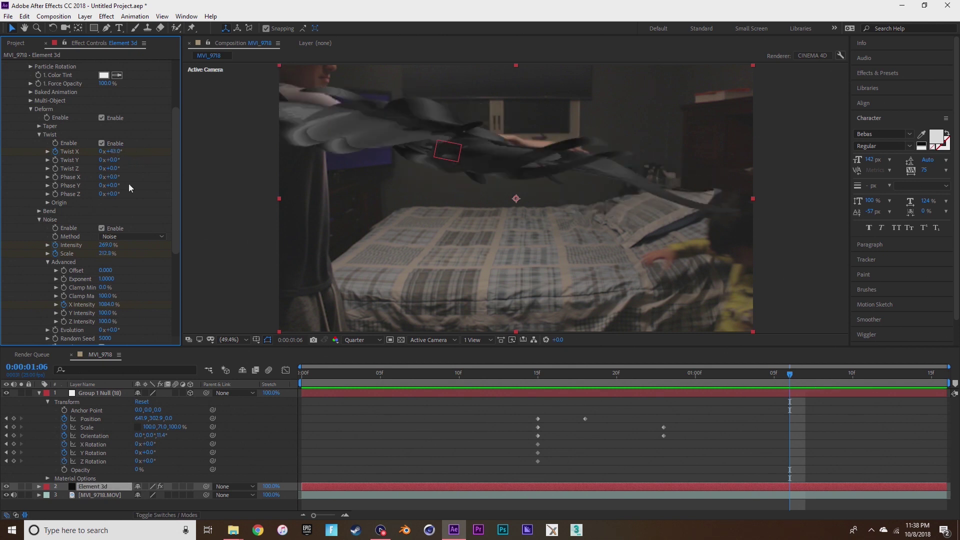
At 1:06, enlarge Group 1 Null's scale to 112 and tilt it further around Z.
click(87, 427)
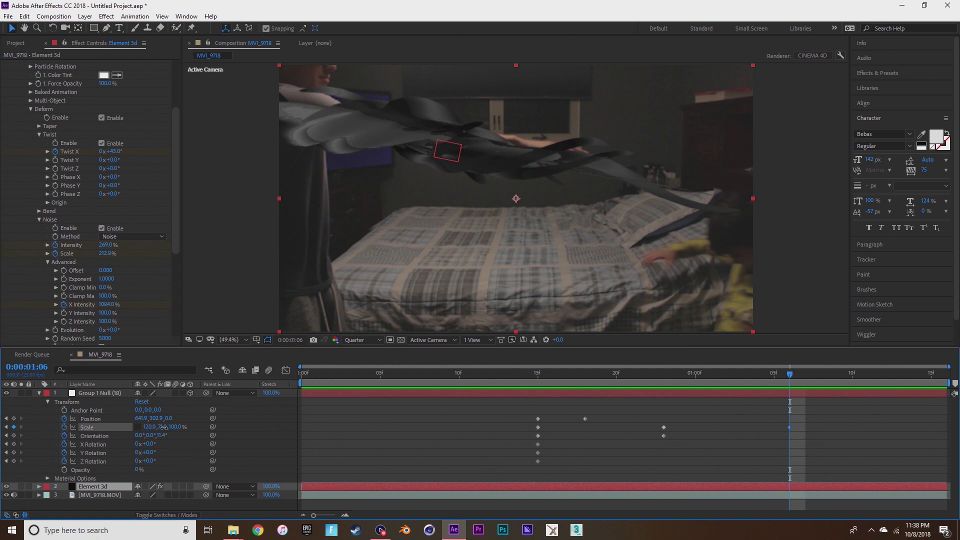
mouse_move(148, 427)
mouse_down()
mouse_move(170, 431)
mouse_move(161, 435)
mouse_up()
key(w)
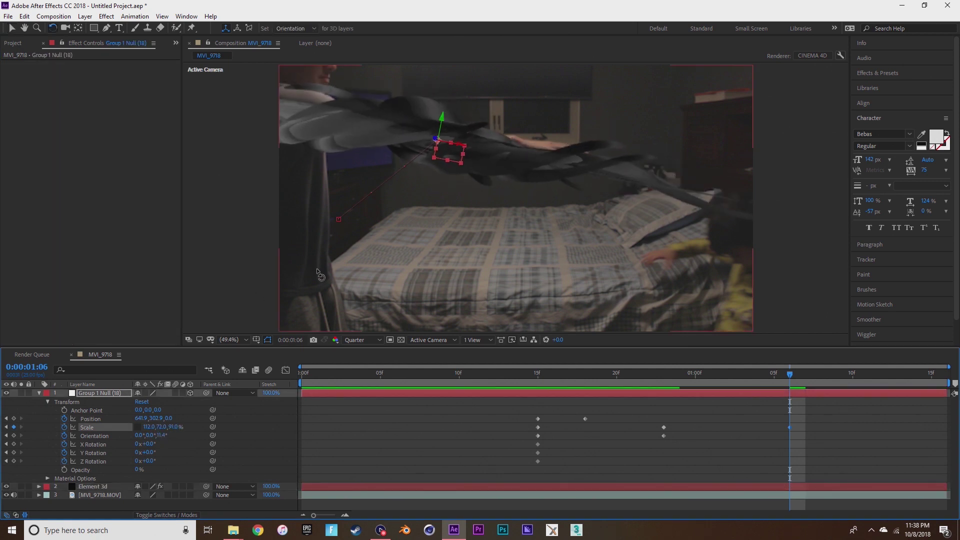
drag(435, 139, 441, 117)
Delete Group 1 Null's frame-23 Scale and Orientation keyframes, reviewing the motion around them.
key(v)
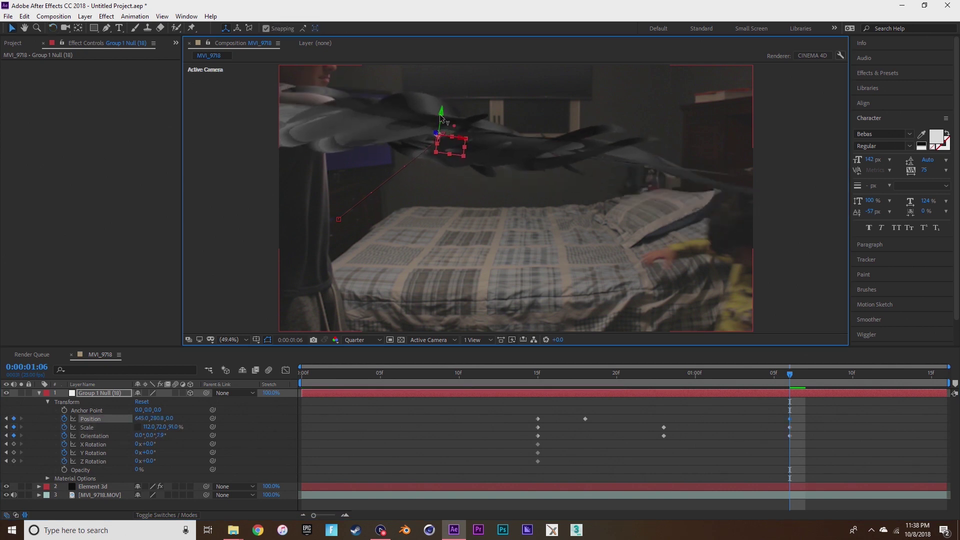
click(563, 324)
click(529, 381)
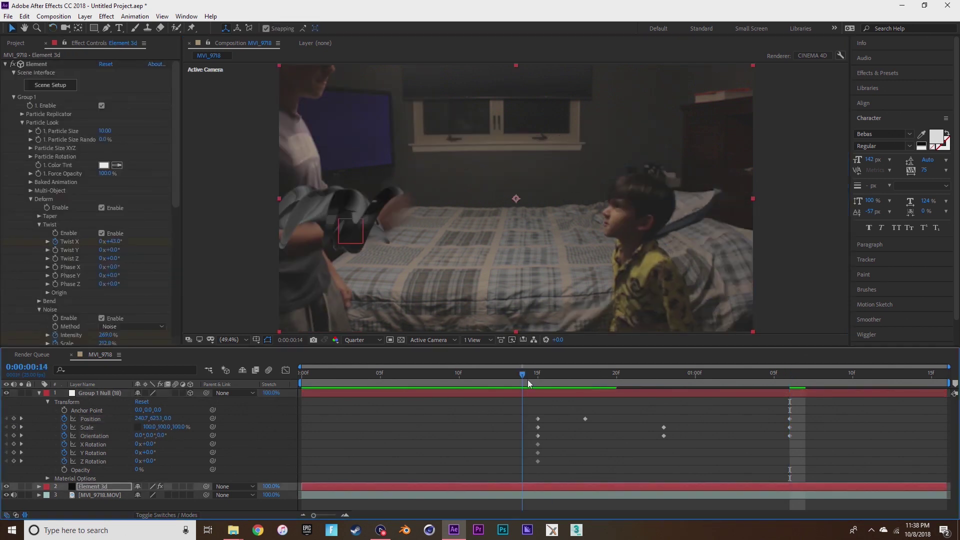
drag(529, 383, 569, 358)
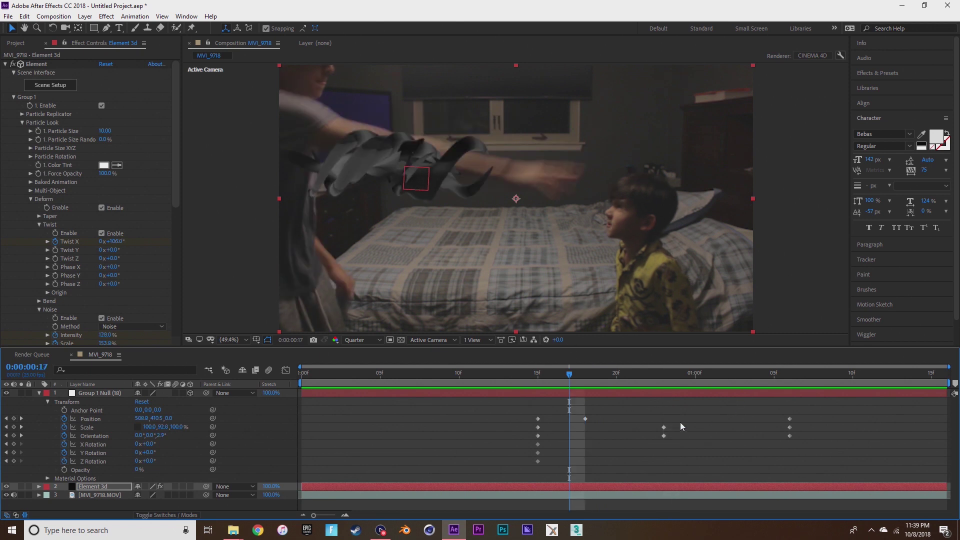
drag(680, 423, 661, 439)
key(Delete)
key(j)
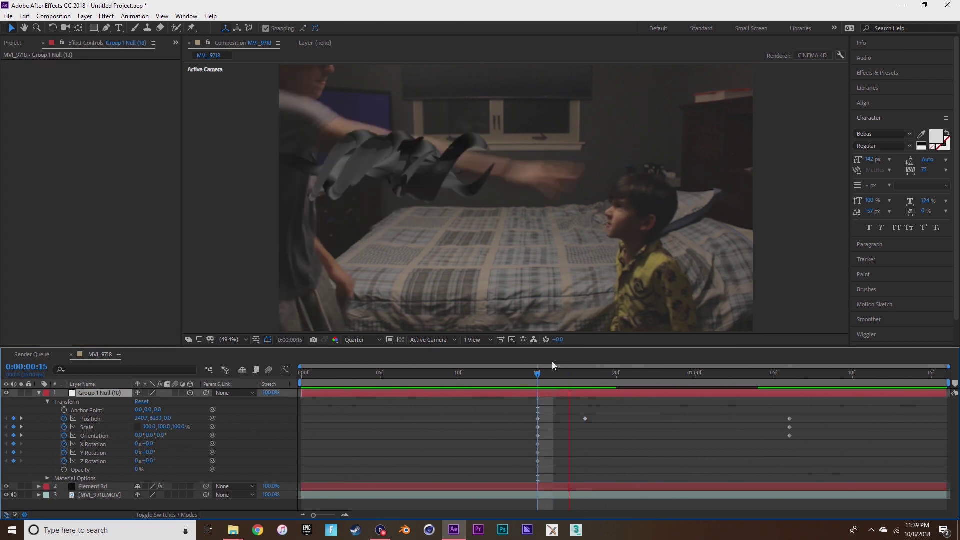
drag(552, 362, 931, 365)
Adjust Element 3d's Twist X angle in its effect controls.
click(92, 486)
scroll(61, 210, down, 3)
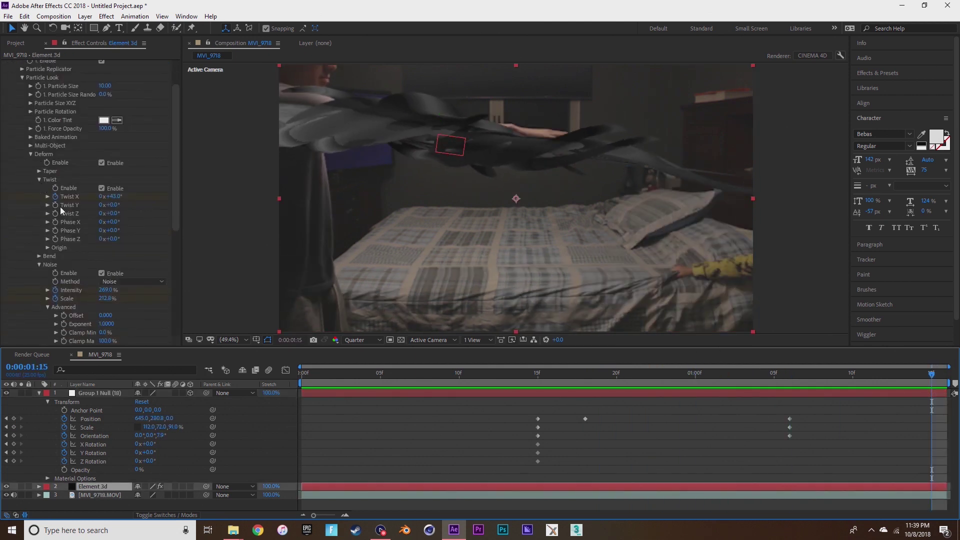
scroll(61, 210, down, 1)
drag(109, 151, 97, 155)
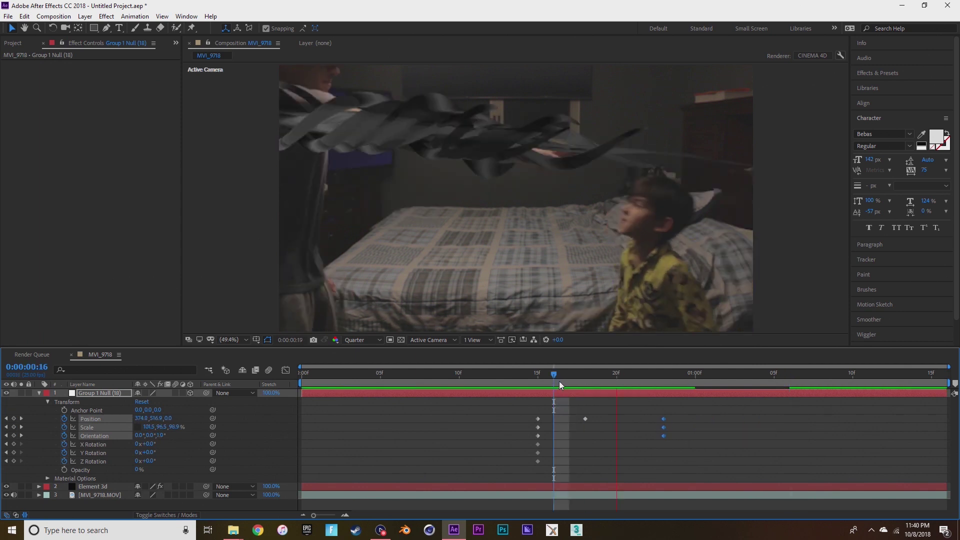
Move the null's 1:06 growth keyframes earlier to frame 21.
drag(559, 381, 664, 382)
drag(665, 421, 628, 424)
click(586, 376)
drag(587, 385, 806, 389)
click(39, 486)
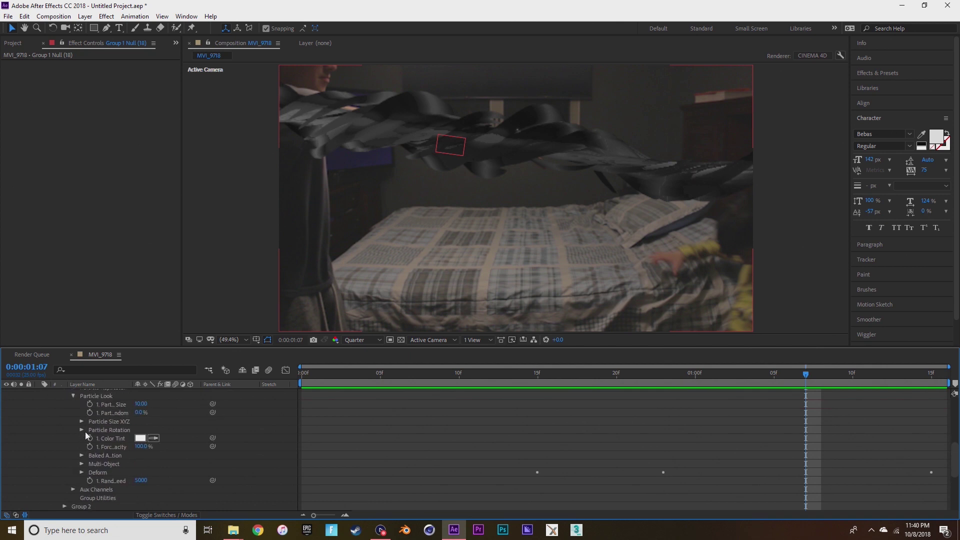
Move the last Noise Intensity (296%) and Scale (253.1%) keyframes from 1:15 back to about 1:07.
click(82, 472)
click(91, 446)
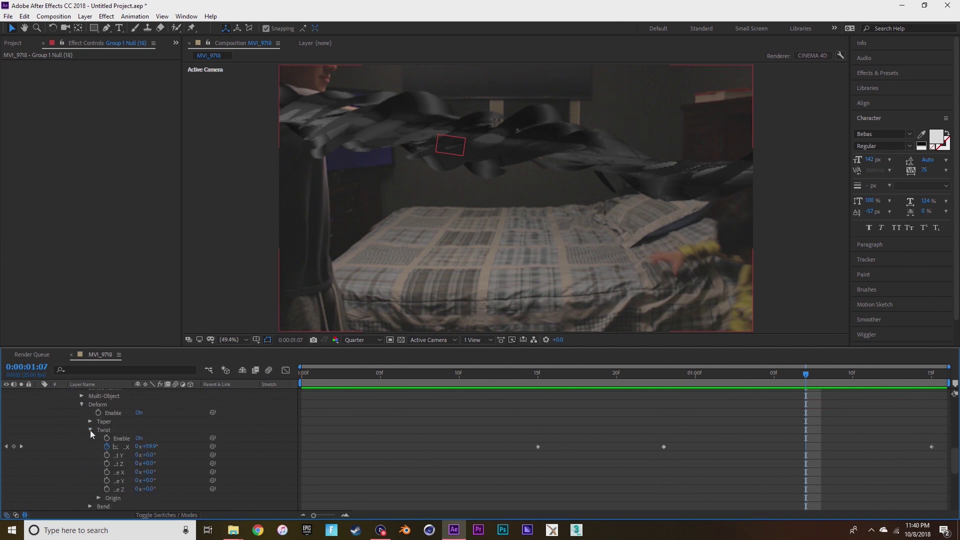
scroll(90, 440, down, 3)
click(90, 464)
scroll(828, 462, down, 2)
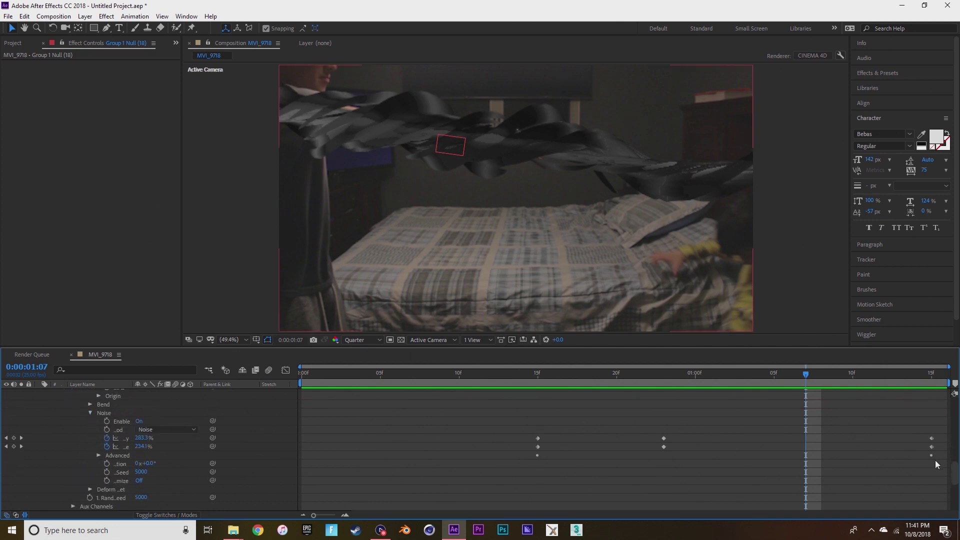
drag(936, 464, 811, 447)
click(913, 455)
Shift the last Advanced noise keyframe (X intensity 1908%) to about 1:07 as well.
click(98, 455)
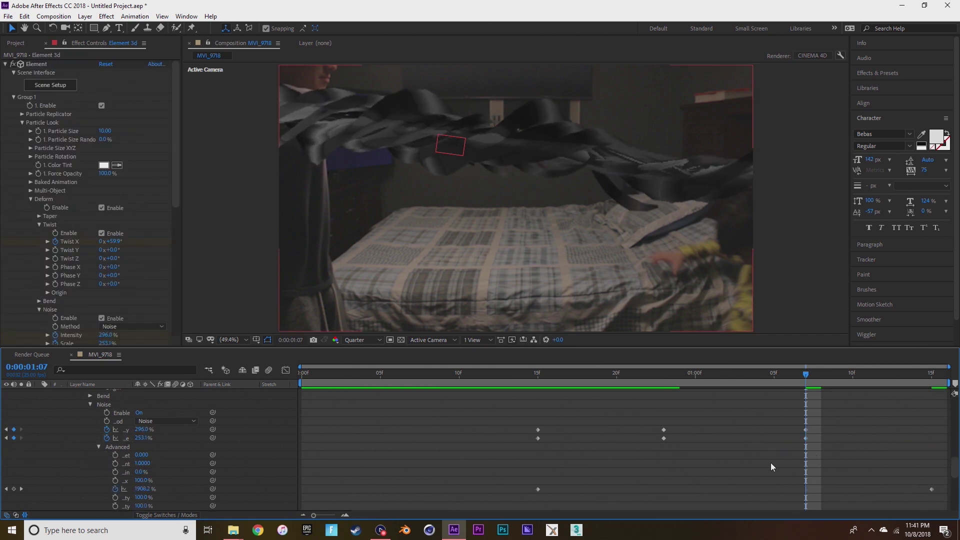
drag(931, 488, 802, 485)
drag(664, 376, 539, 424)
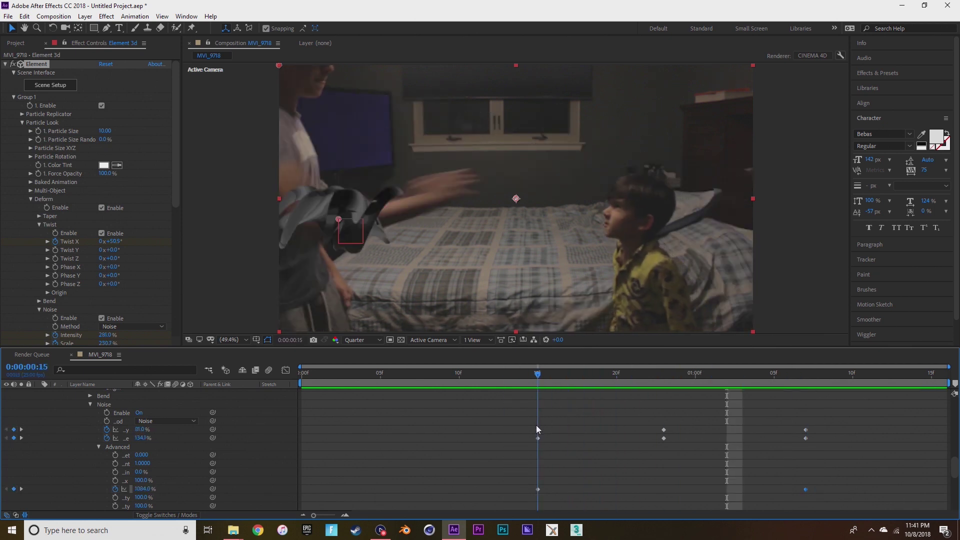
Split the Element 3d layer at frame 15 and delete the earlier piece.
scroll(576, 437, up, 10)
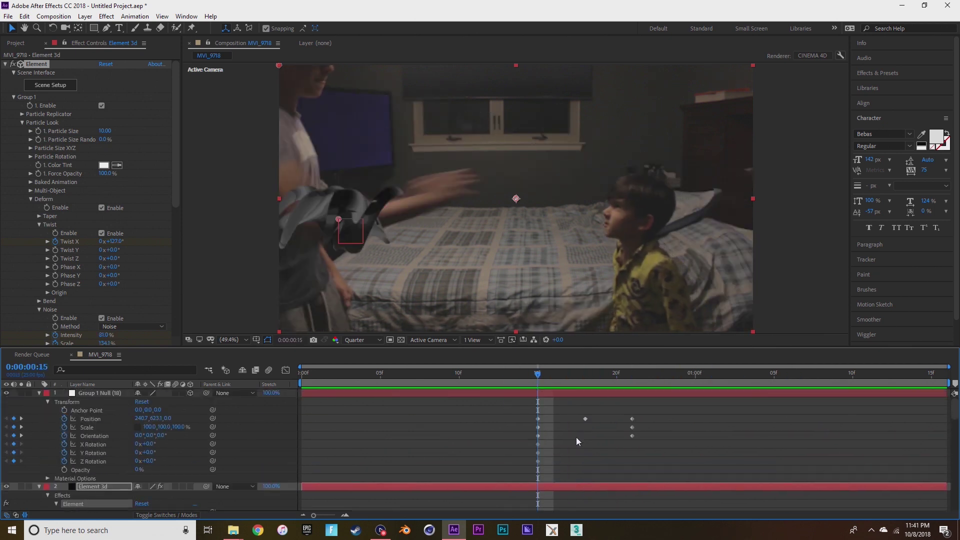
click(550, 486)
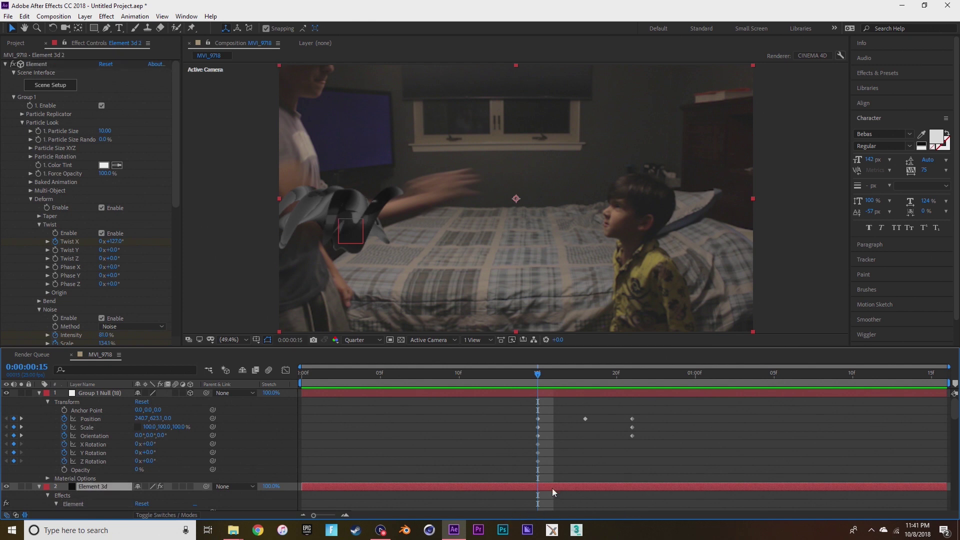
key(ctrl+shift+d)
click(525, 497)
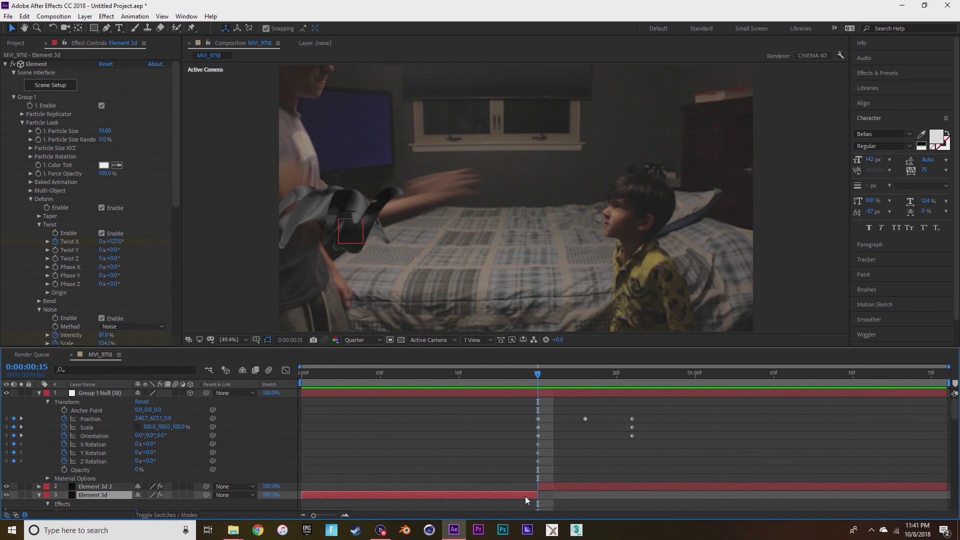
key(Delete)
Preview the result, then slide the footage and the Element 3d 2 layer a frame earlier.
drag(509, 380, 396, 375)
key(space)
click(454, 393)
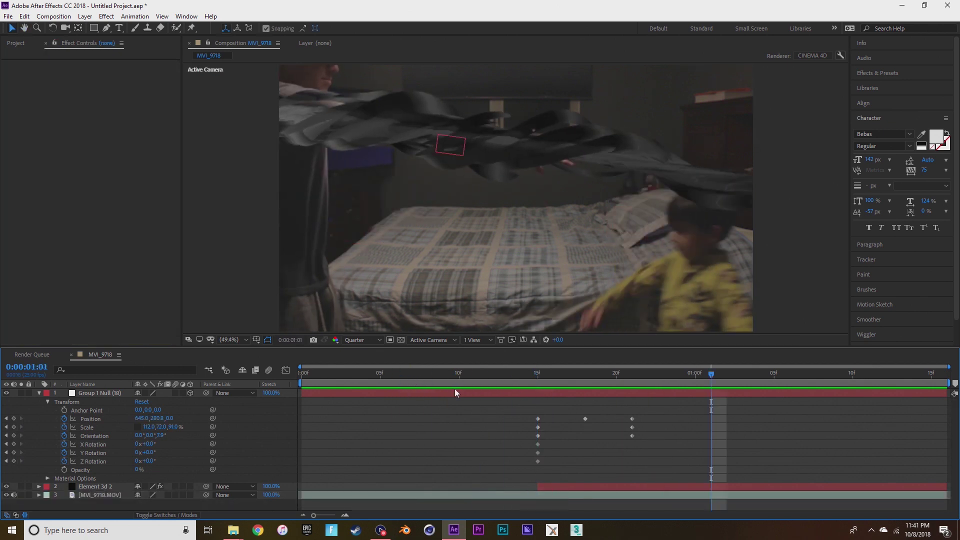
drag(712, 382, 541, 406)
drag(580, 493, 571, 493)
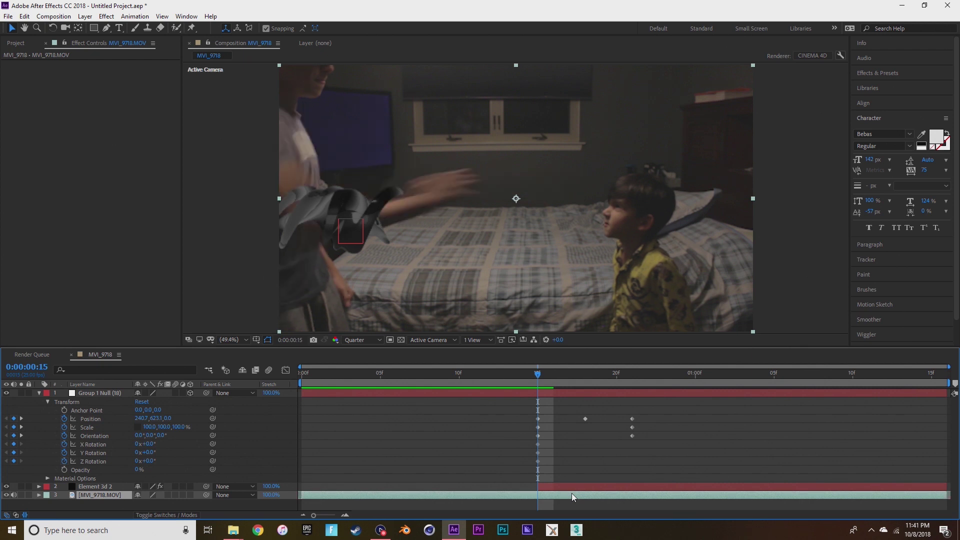
click(573, 484)
drag(566, 485, 562, 486)
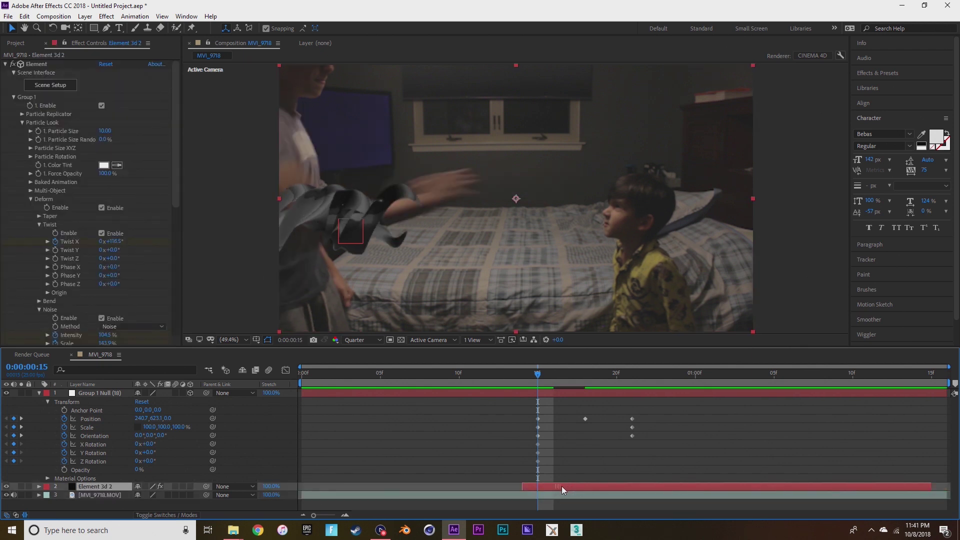
drag(536, 382, 934, 393)
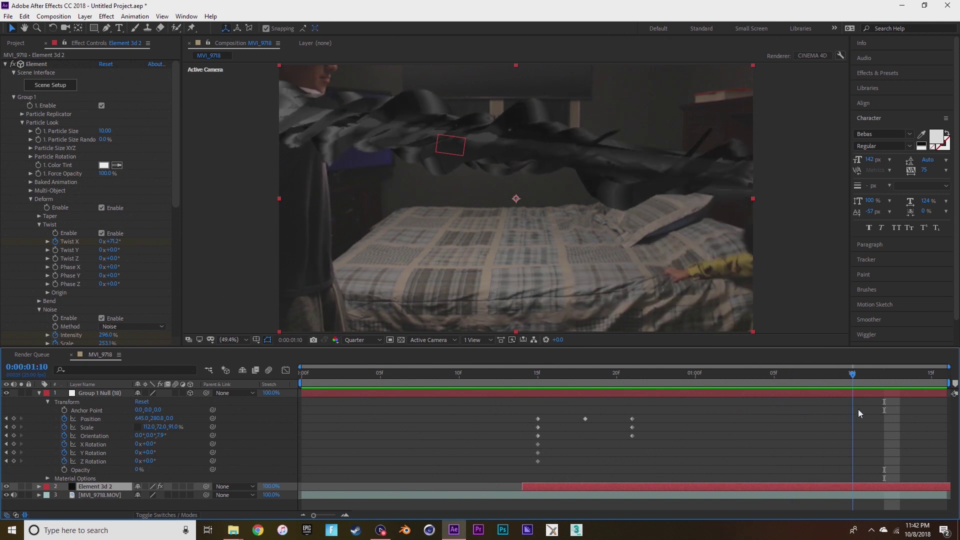
click(56, 86)
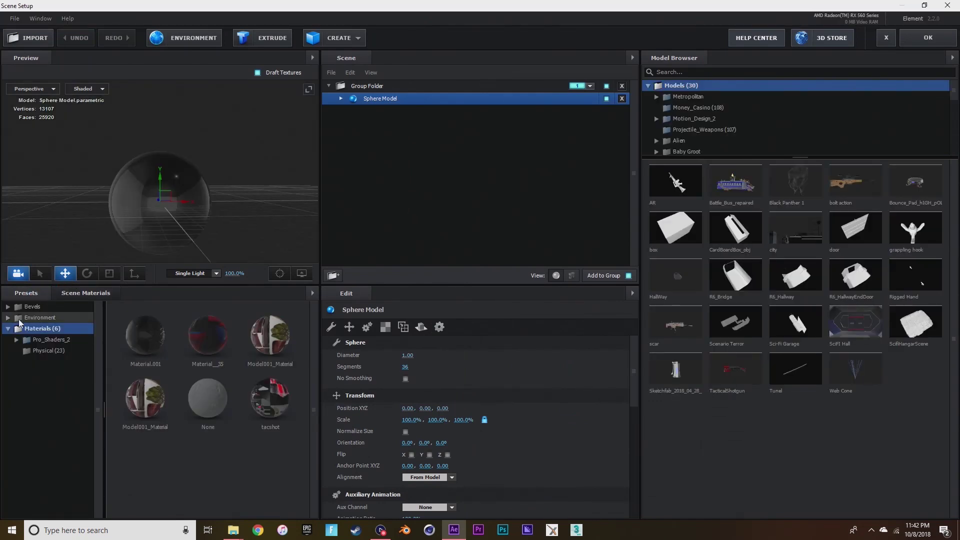
click(908, 39)
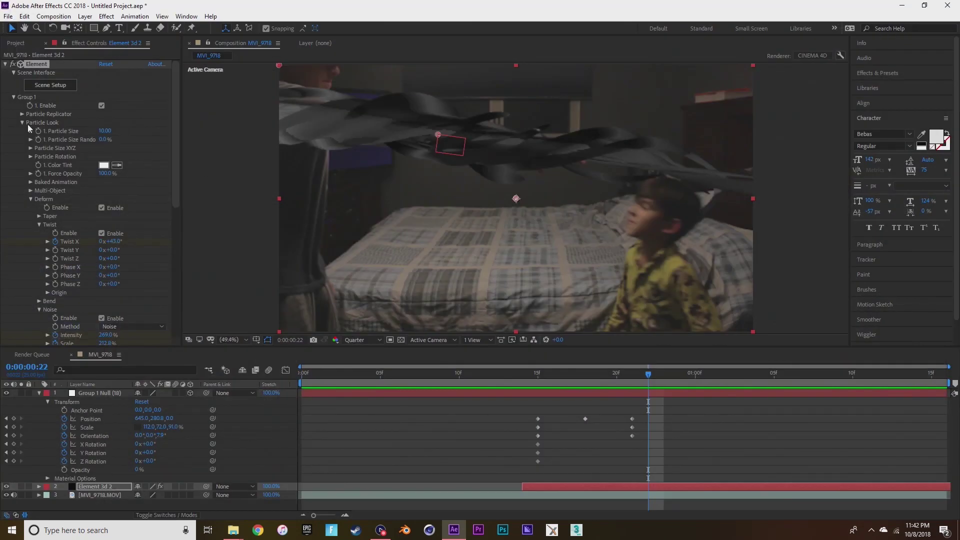
Add a Curves effect to Element 3d 2 and place a point on its Red curve.
click(107, 16)
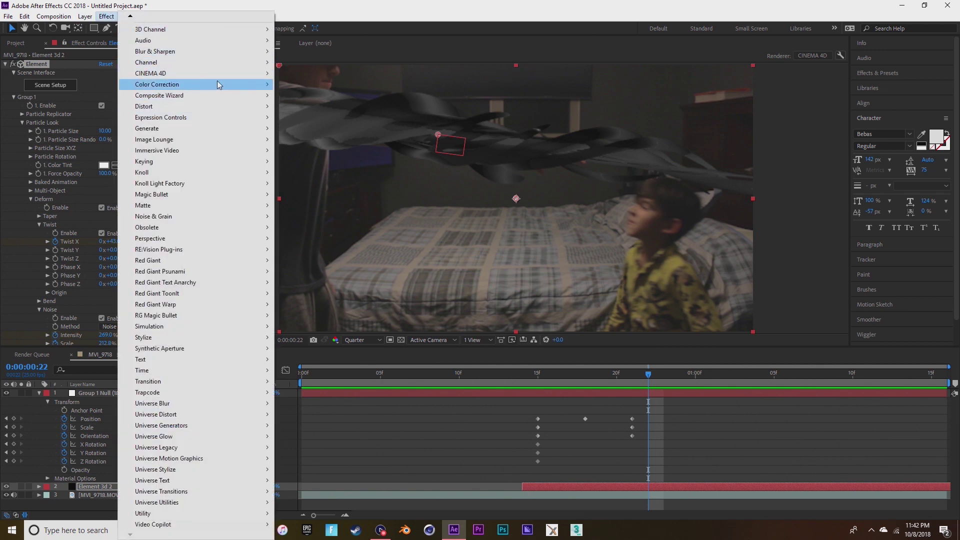
mouse_move(217, 84)
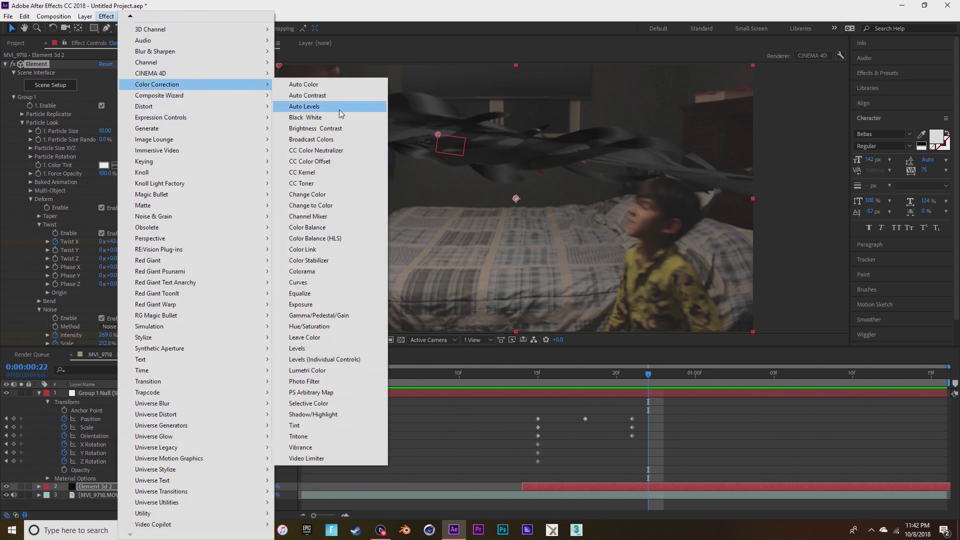
click(362, 283)
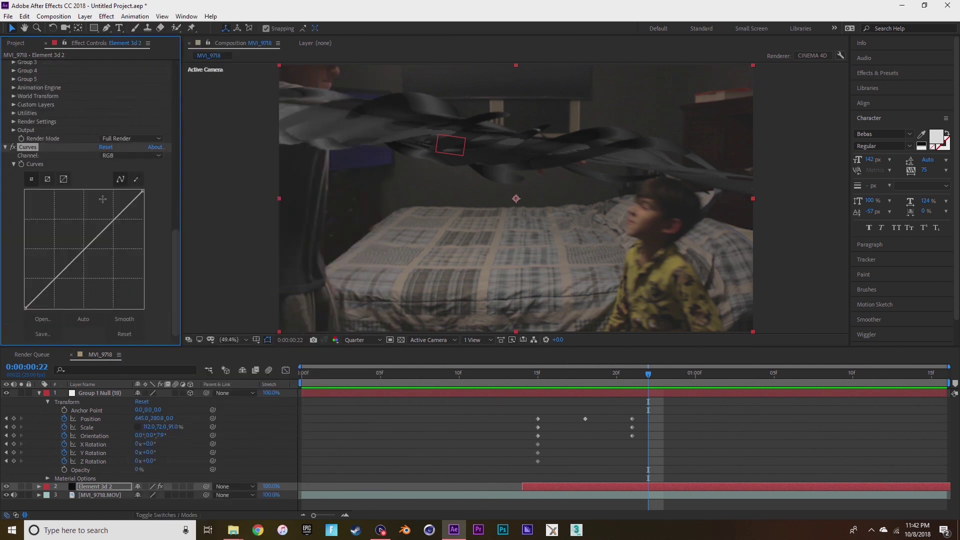
click(114, 156)
click(115, 177)
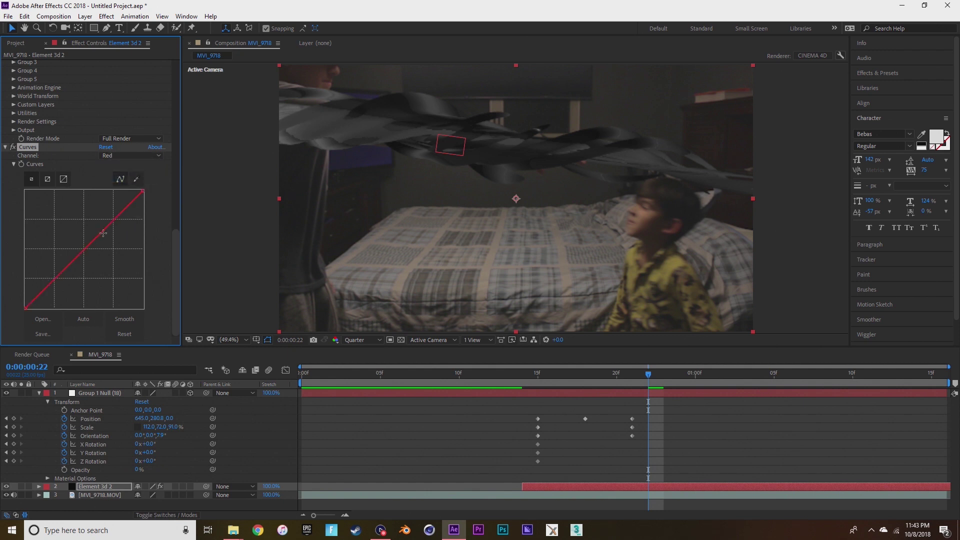
click(85, 248)
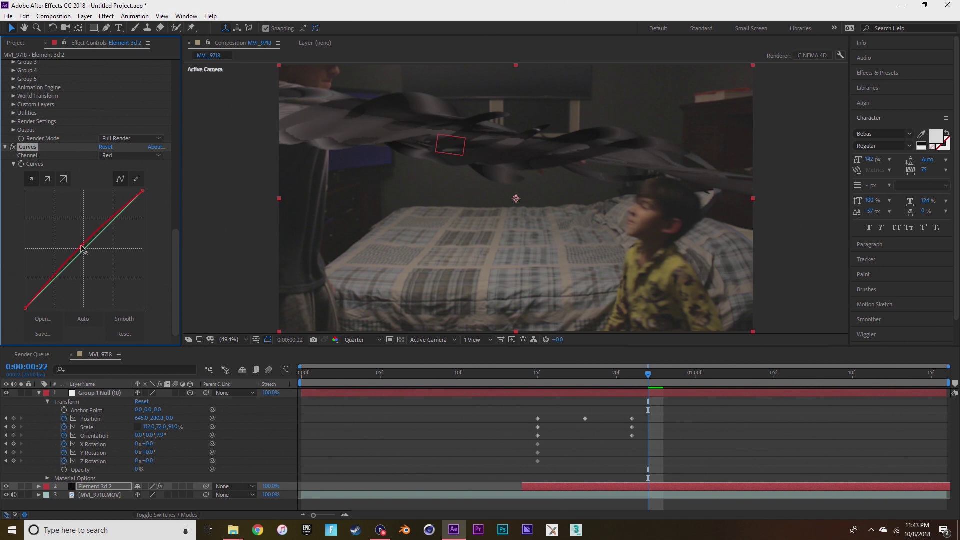
Bend the RGB curve downward to darken the blob, then preview.
click(113, 156)
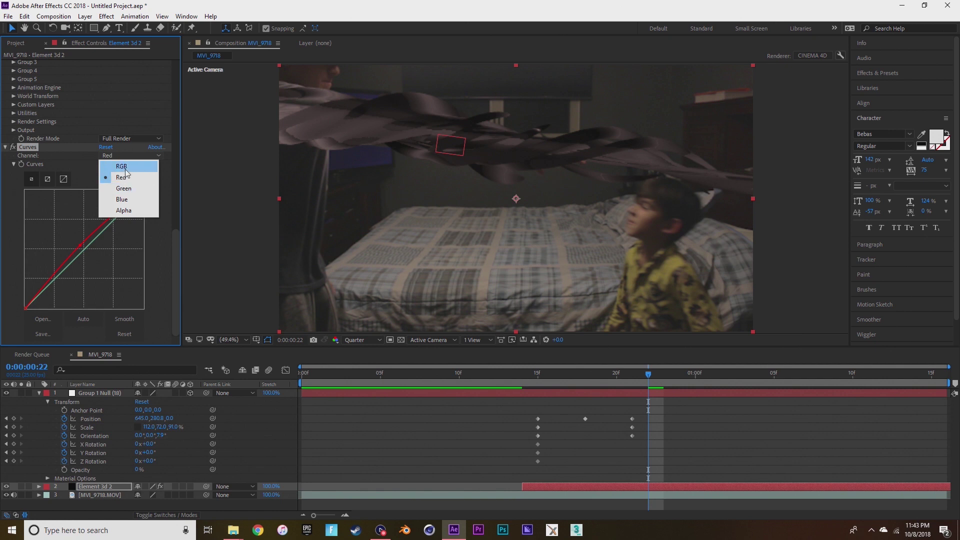
click(121, 166)
drag(104, 228, 97, 259)
key(space)
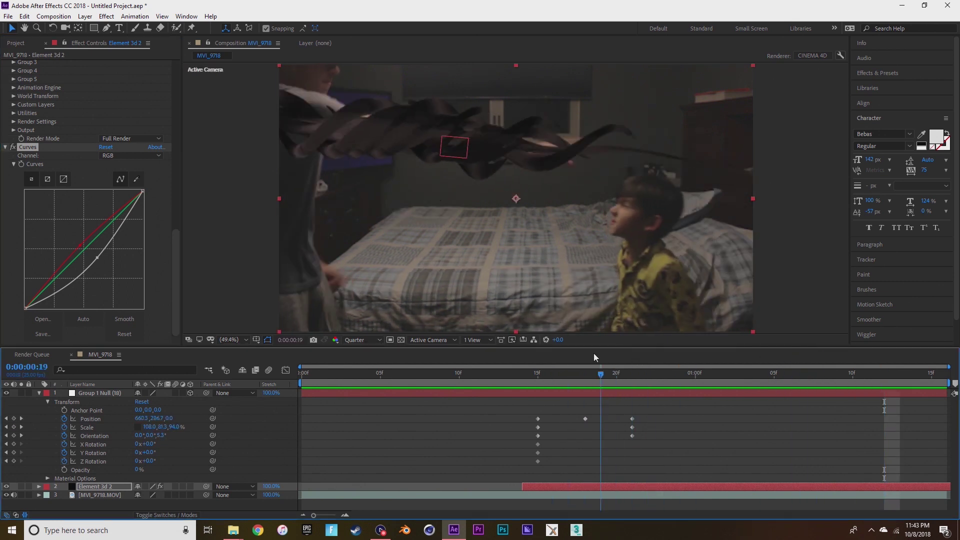
Reveal Element 3d 2's Transform properties and try an opacity keyframe, then undo it.
click(39, 393)
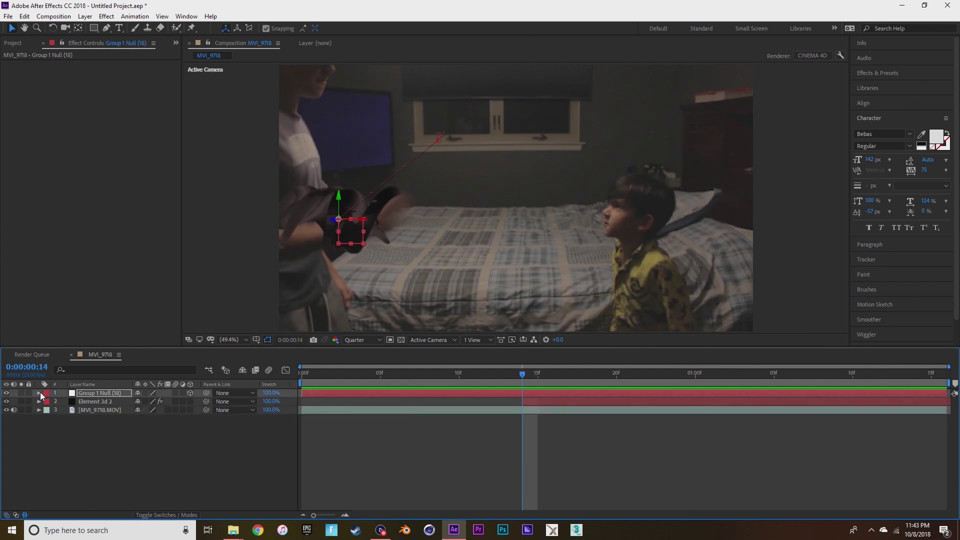
click(39, 401)
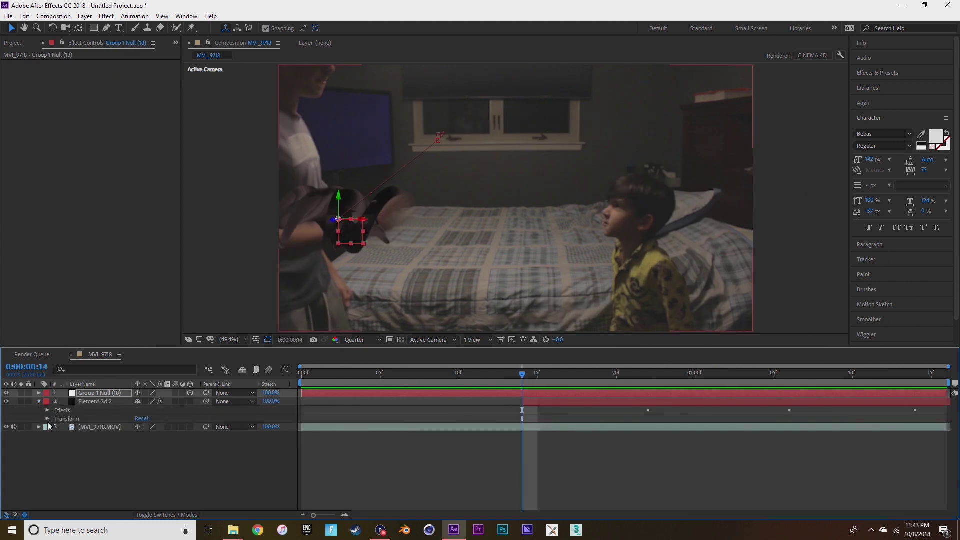
click(48, 419)
click(64, 461)
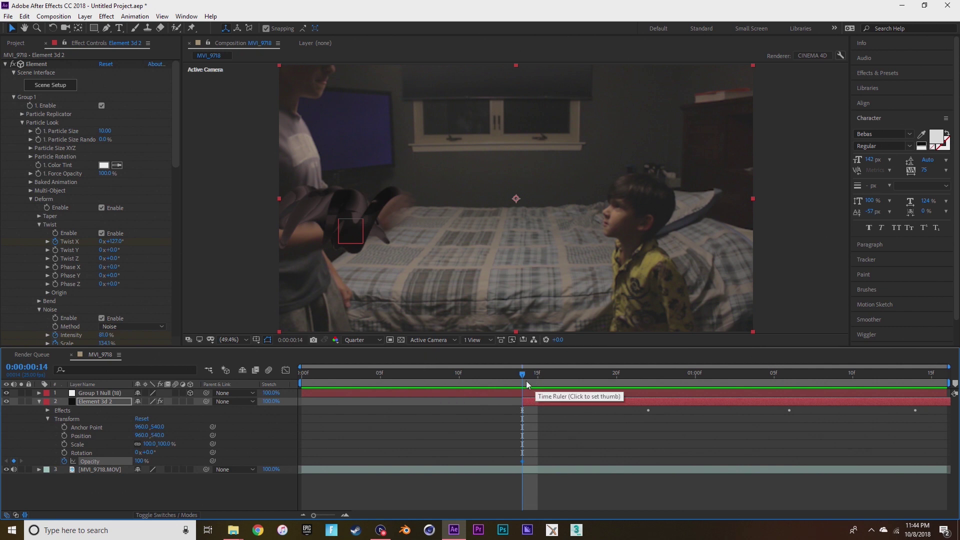
drag(526, 380, 564, 379)
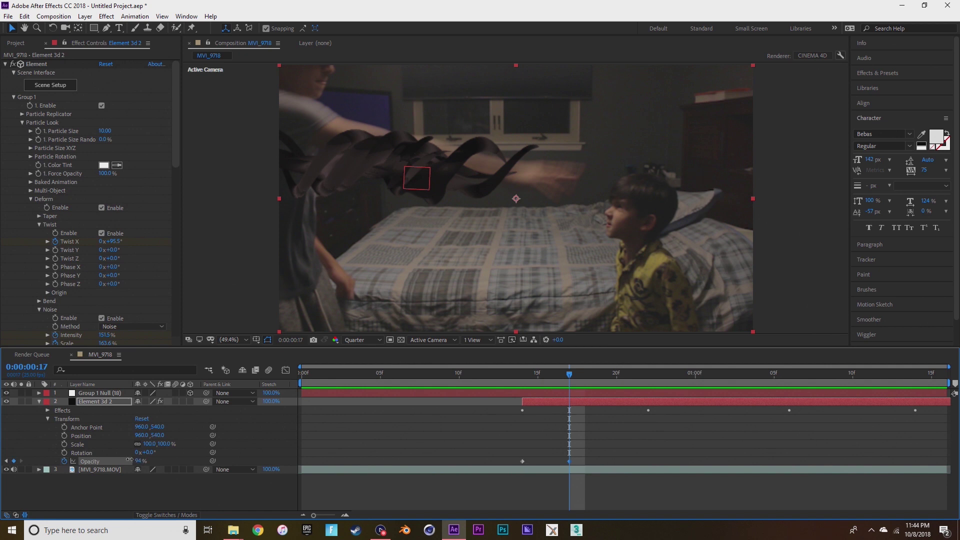
drag(129, 459, 74, 444)
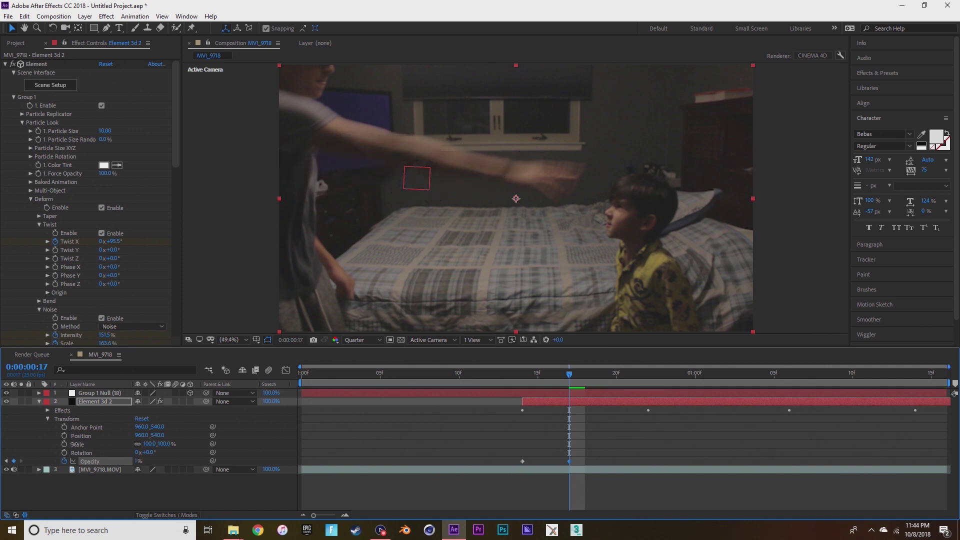
key(ctrl+z)
key(ctrl+z)
key(ctrl+z)
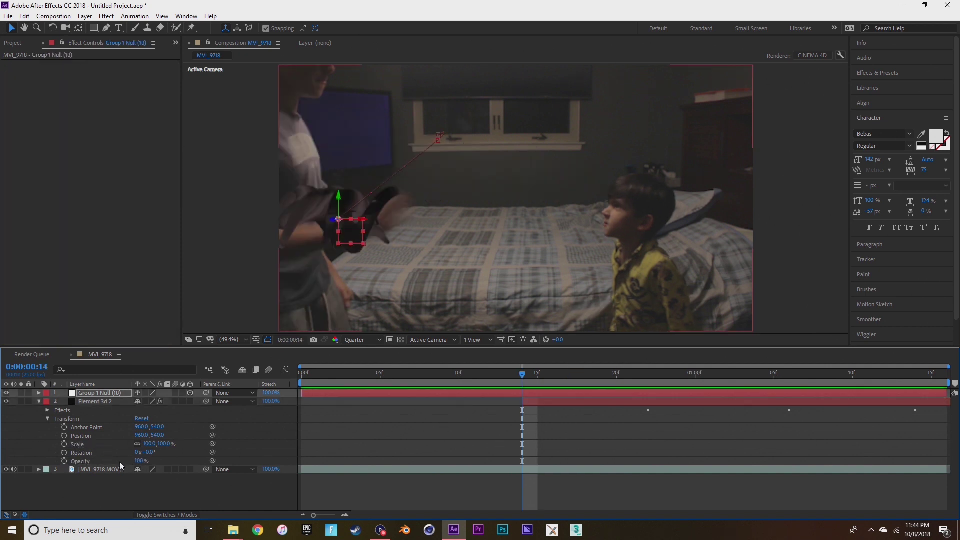
Key Opacity at 0% on frame 14 and 100% on frame 16, then check the fade.
click(64, 461)
click(139, 461)
text(0)
key(Return)
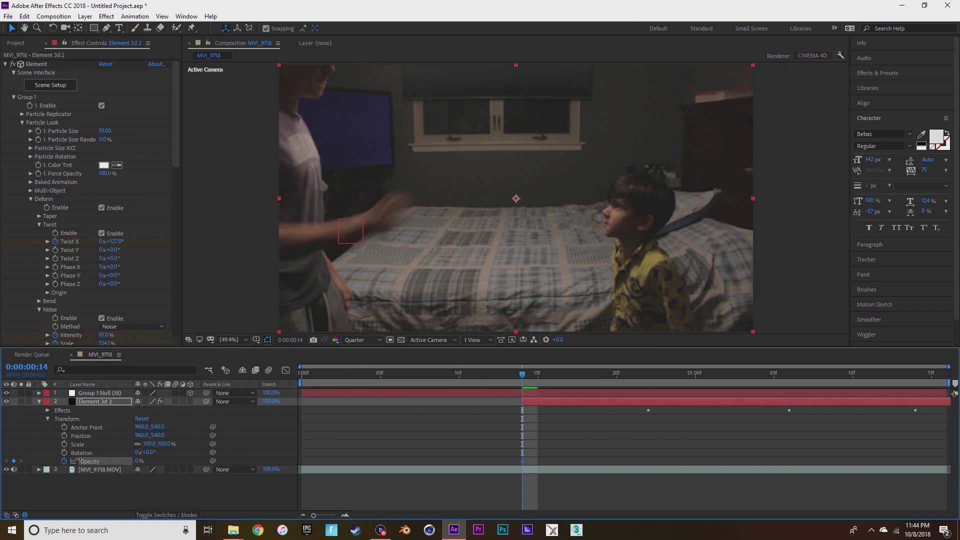
click(535, 383)
click(553, 382)
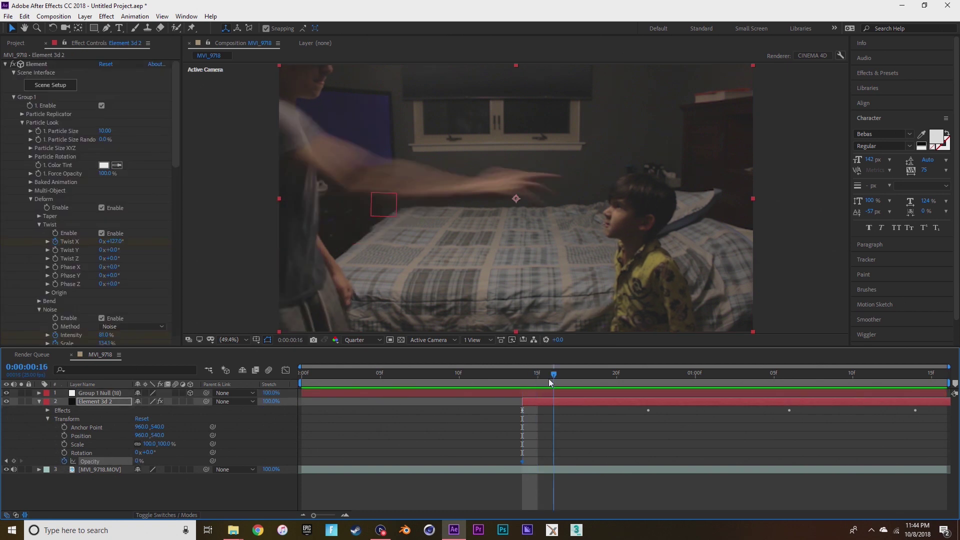
drag(136, 461, 245, 450)
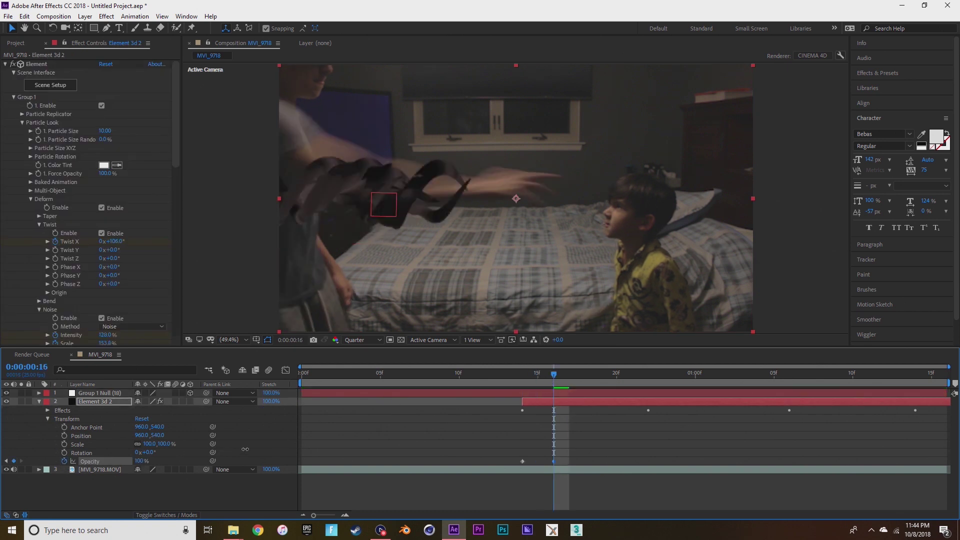
click(522, 382)
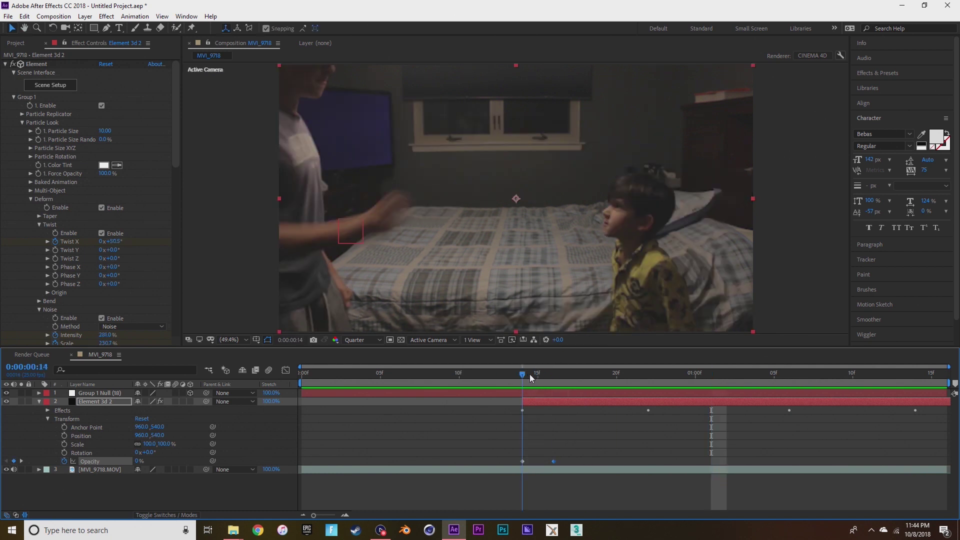
drag(531, 379, 553, 379)
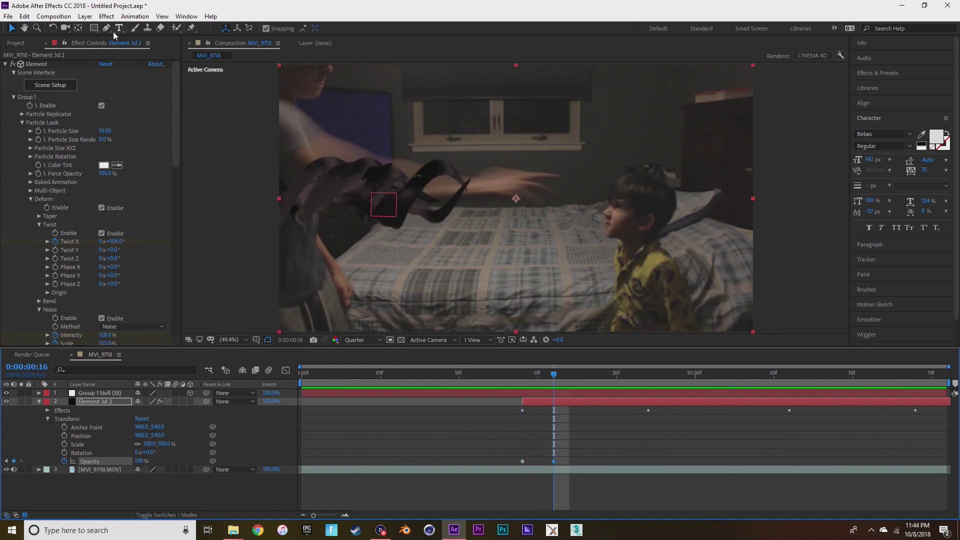
Duplicate the MVI_9718.MOV footage layer and move the copy to the top of the stack.
click(105, 467)
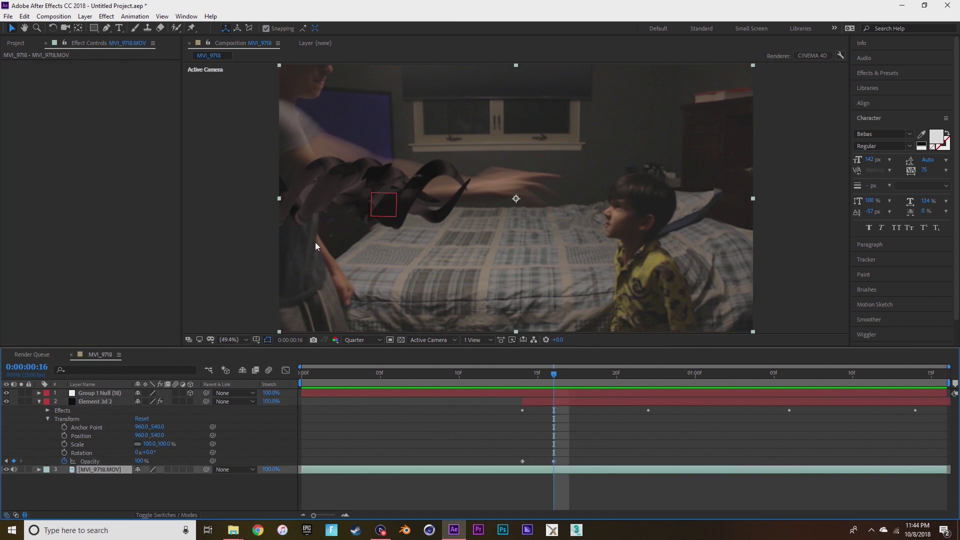
key(ctrl+d)
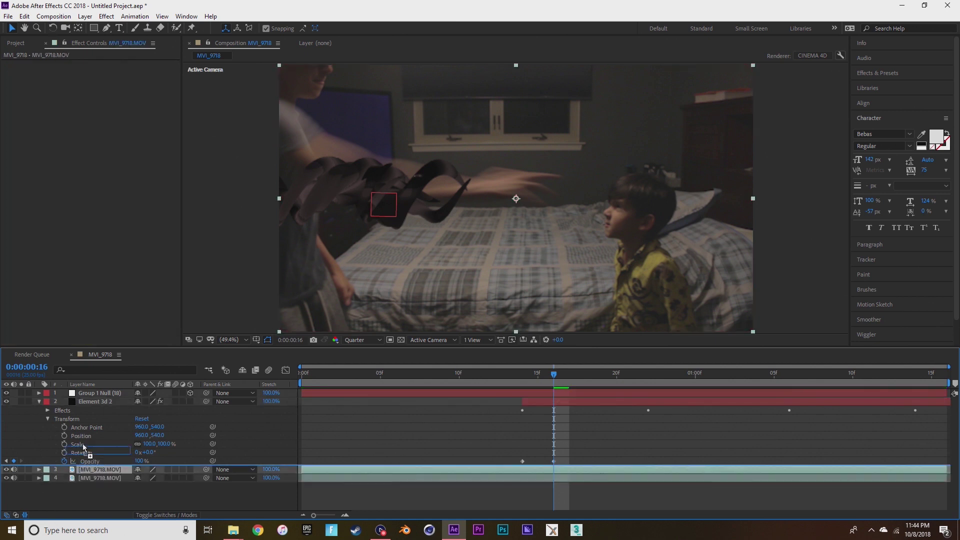
click(87, 393)
drag(87, 393, 103, 394)
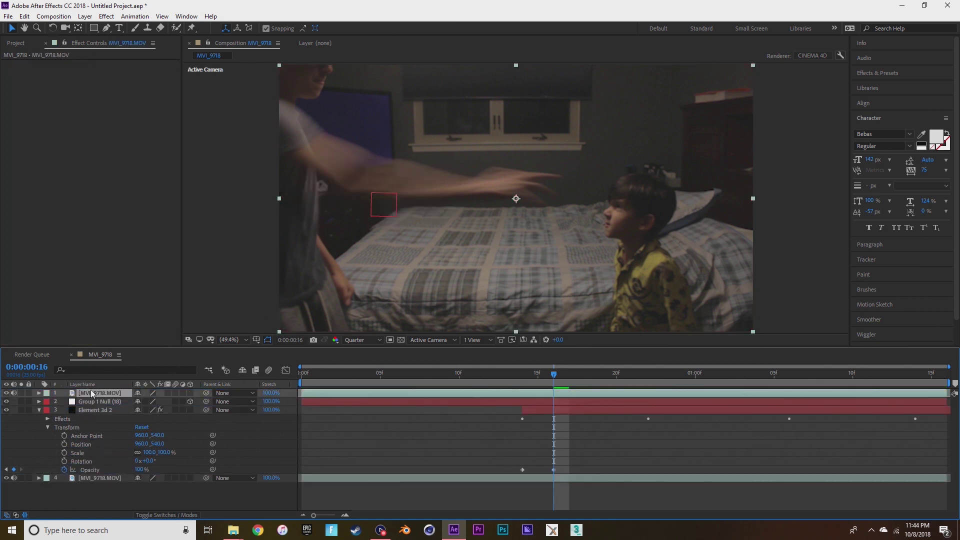
click(6, 394)
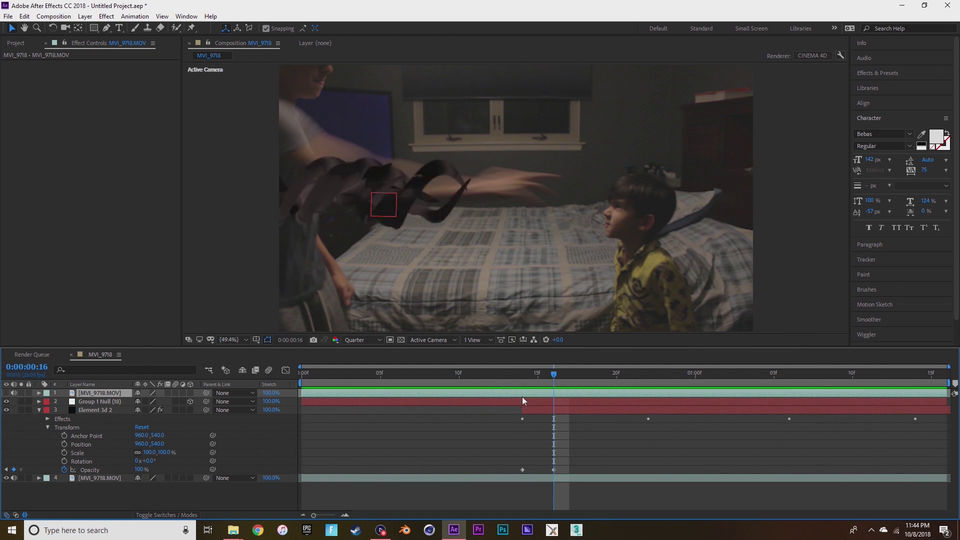
click(525, 374)
drag(525, 374, 535, 374)
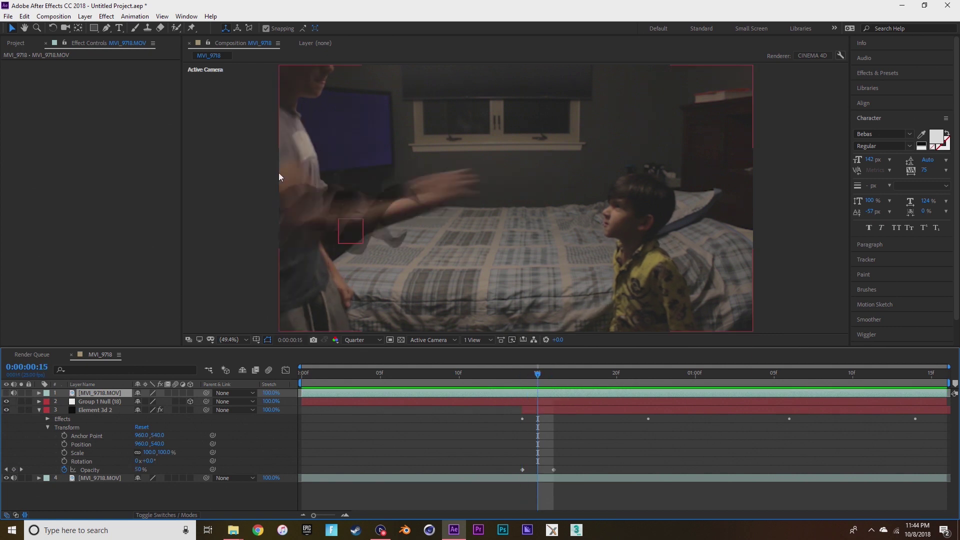
Draw a closed polygon Pen mask around the man's arm and upper body at frame 15.
click(106, 29)
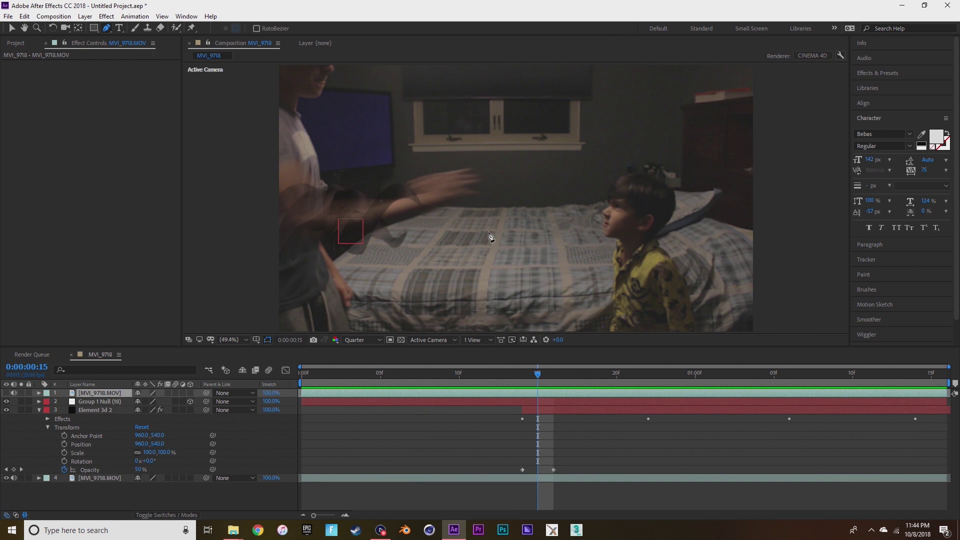
click(361, 235)
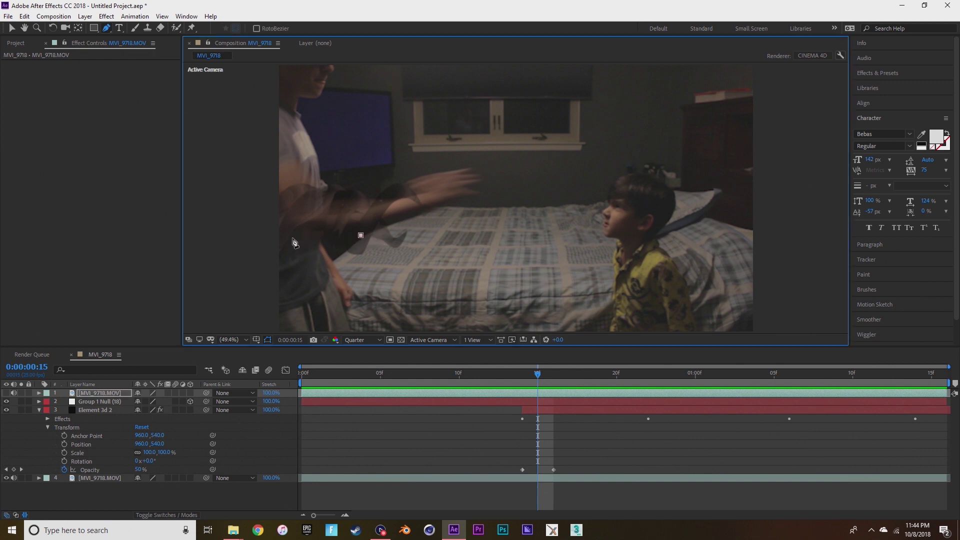
click(297, 179)
click(346, 195)
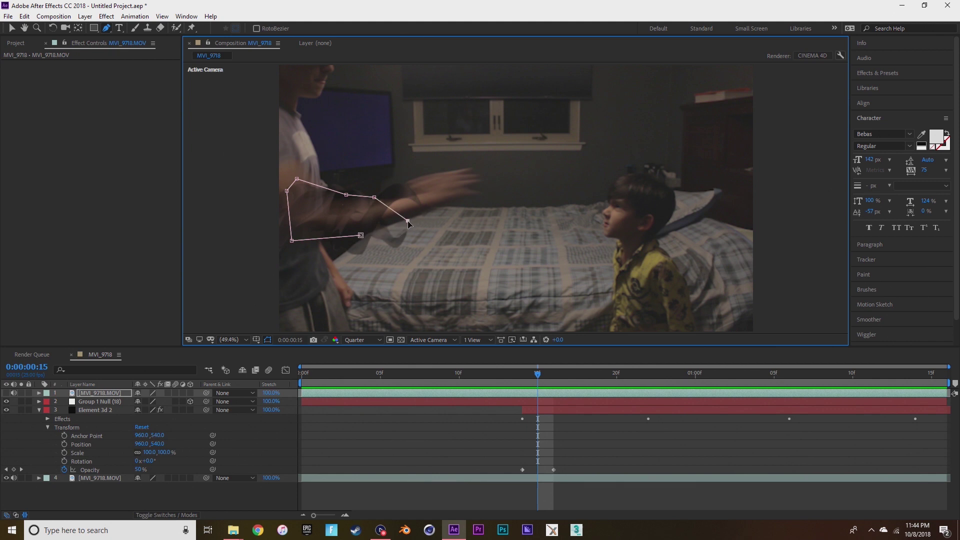
click(405, 193)
click(411, 119)
click(244, 88)
click(203, 256)
click(306, 296)
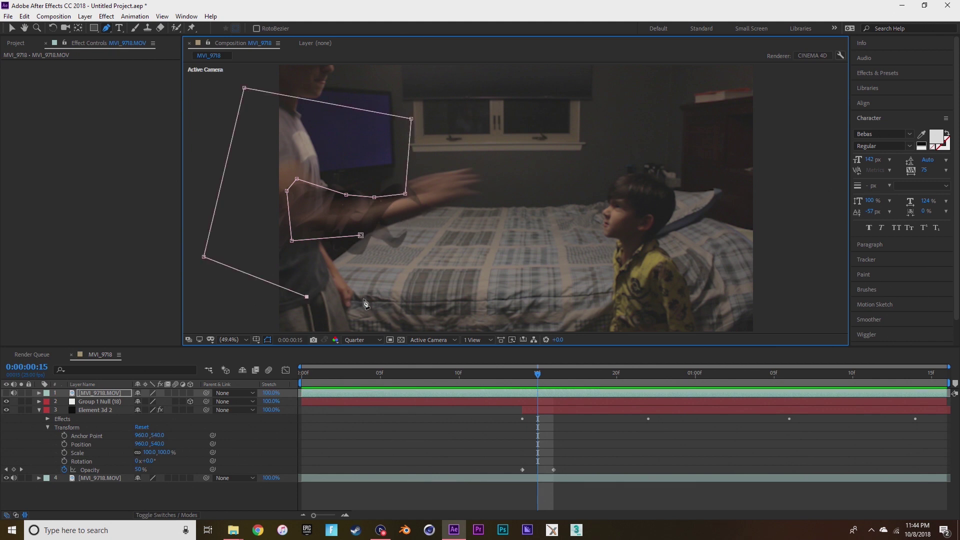
click(366, 299)
click(361, 235)
Set a Mask Path keyframe on the top footage layer's Mask 1.
click(39, 393)
click(47, 401)
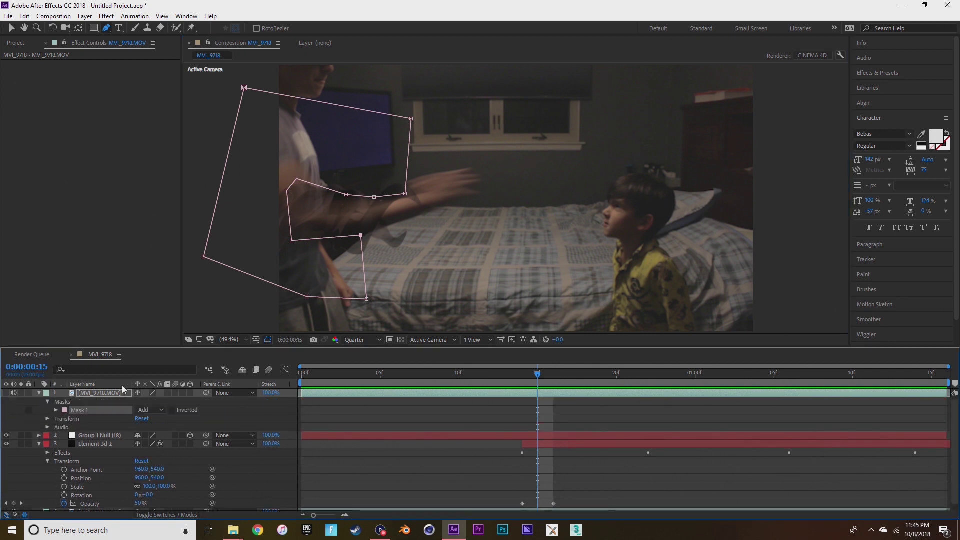
click(56, 410)
click(73, 418)
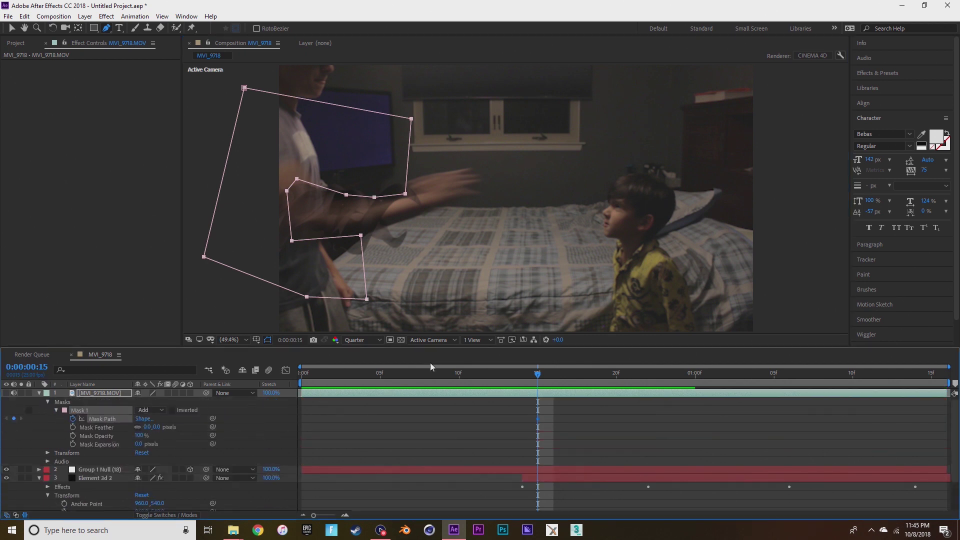
Reposition the mask at frames 16 and 17 to follow the rising arm.
drag(540, 383, 552, 380)
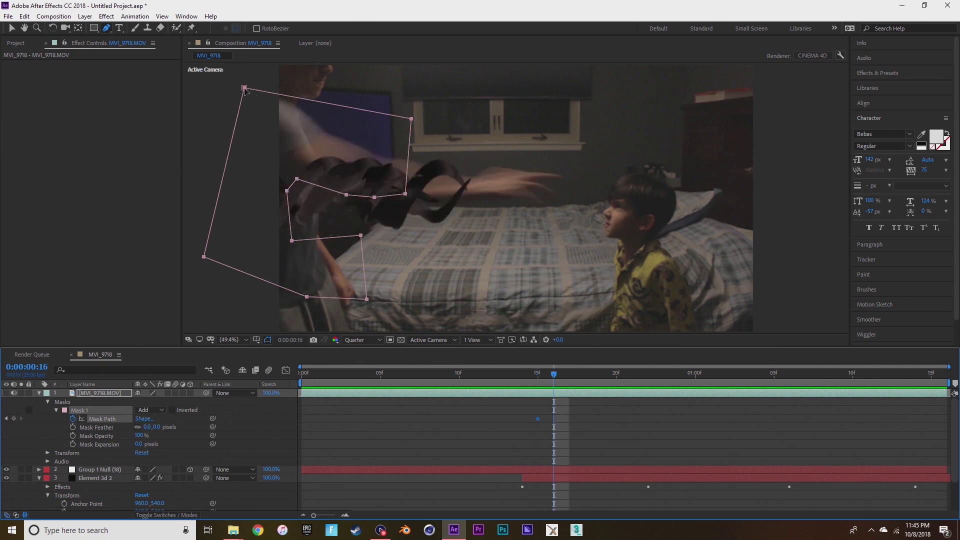
key(v)
double_click(275, 106)
drag(318, 100, 329, 59)
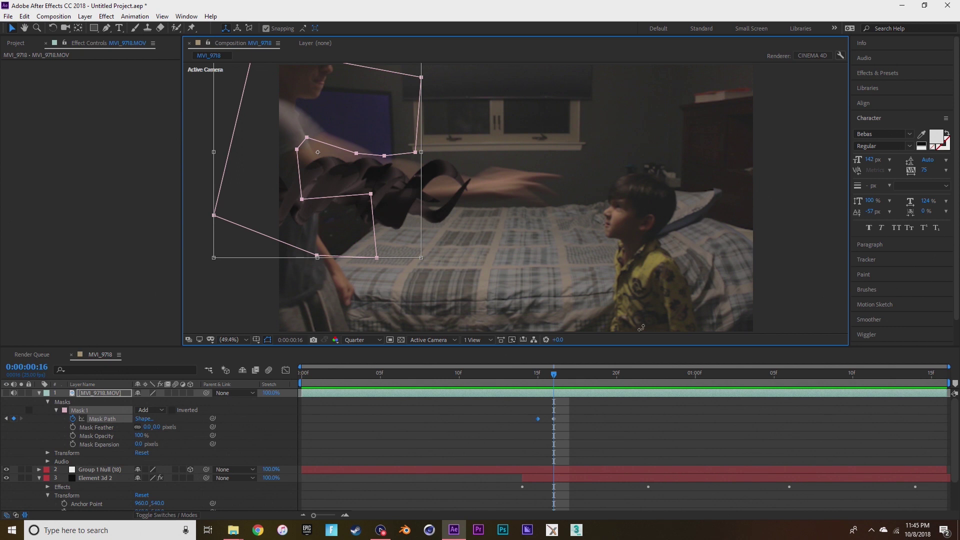
key(Page_Down)
drag(260, 262, 260, 229)
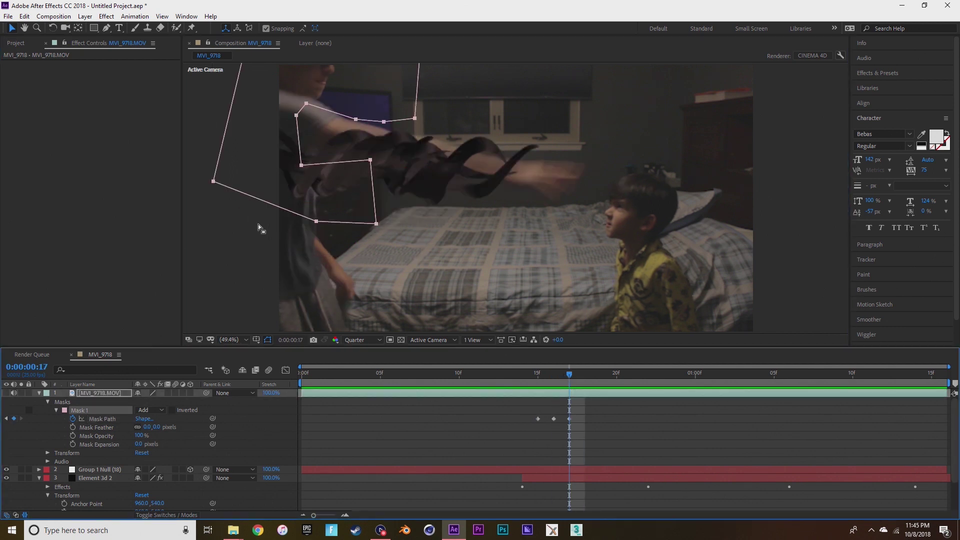
drag(301, 165, 271, 144)
drag(297, 116, 300, 92)
Keep reshaping the mask path through frames 18 to 21 to track the arm.
click(585, 382)
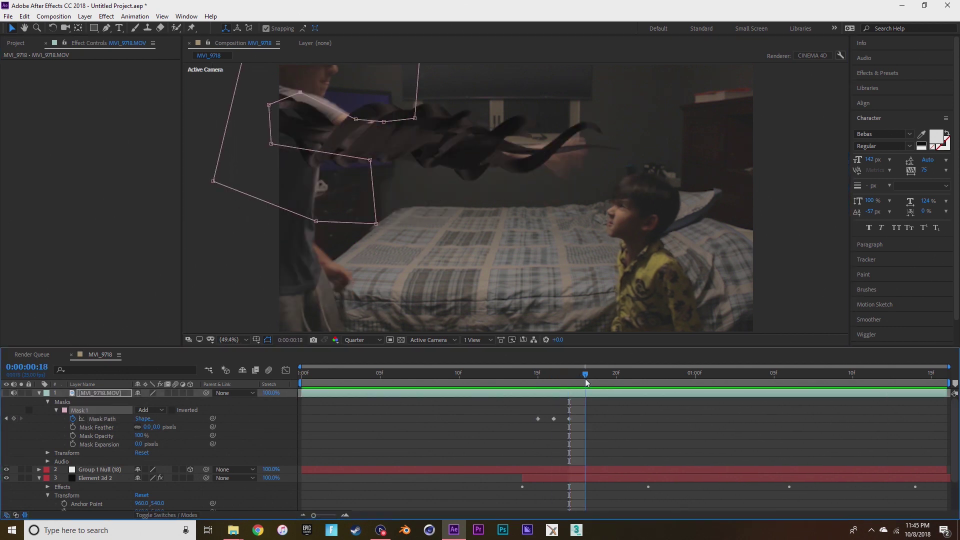
key(Page_Down)
double_click(320, 152)
drag(320, 152, 319, 146)
click(616, 378)
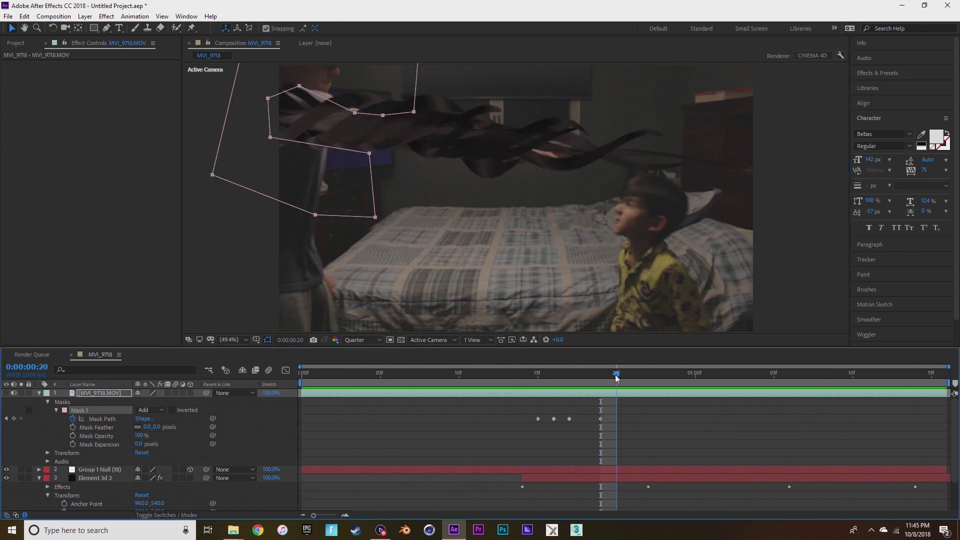
drag(355, 113, 359, 137)
click(286, 108)
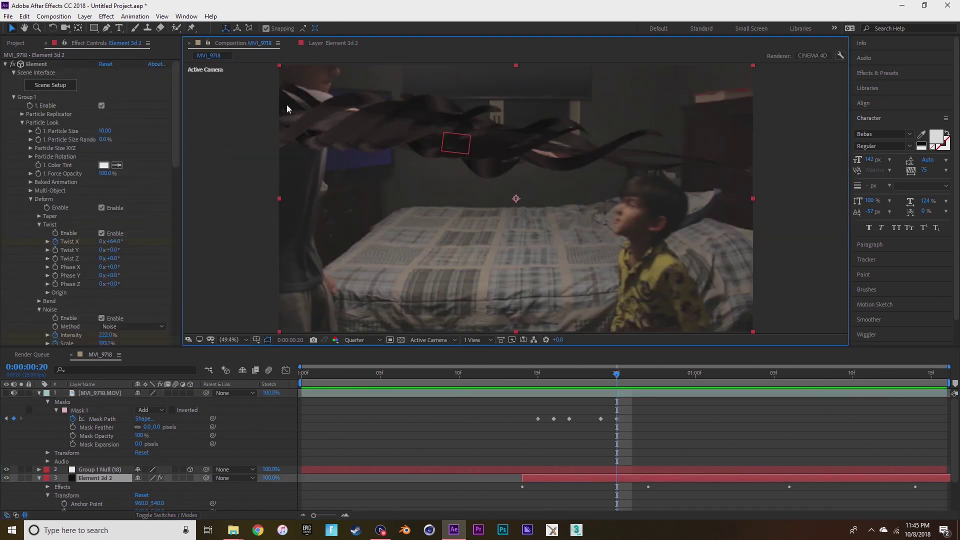
click(361, 146)
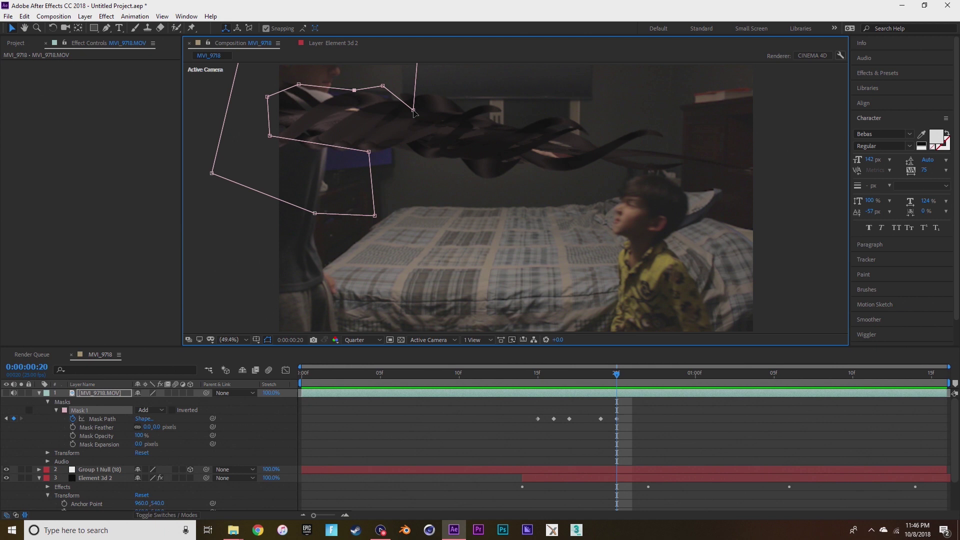
drag(413, 110, 413, 85)
mouse_move(617, 372)
mouse_down()
mouse_move(758, 372)
mouse_move(546, 373)
mouse_move(618, 383)
mouse_up()
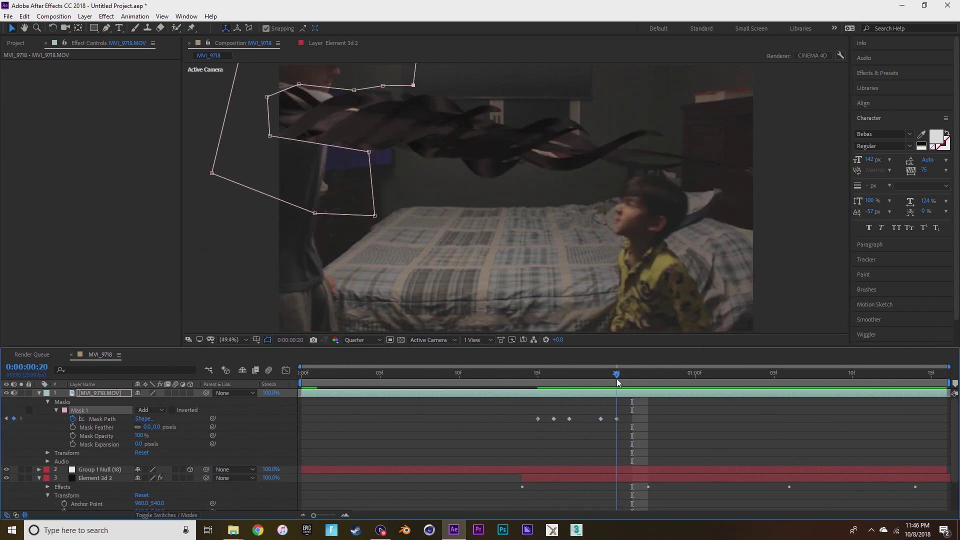
key(Page_Down)
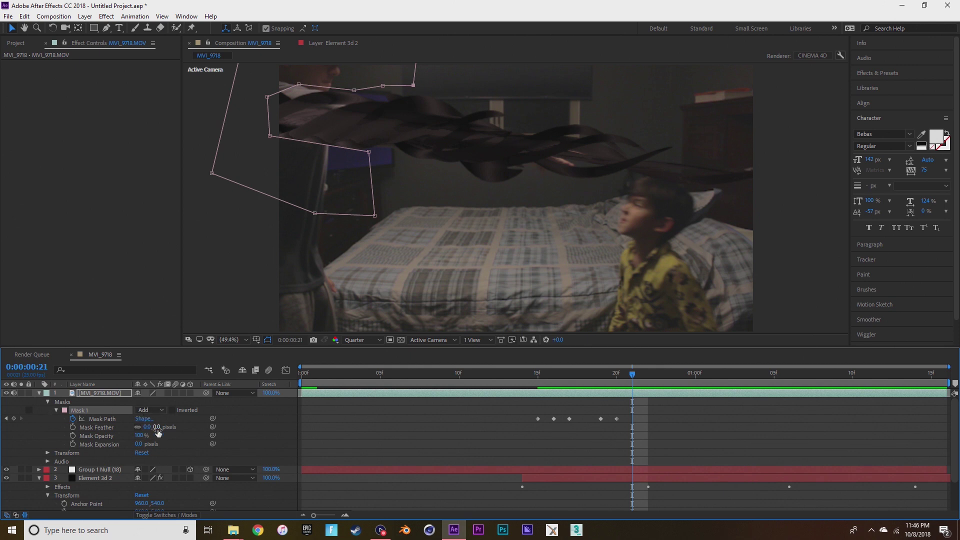
Keyframe Mask Feather at 102 pixels and preview the composition.
click(73, 428)
drag(153, 428, 229, 428)
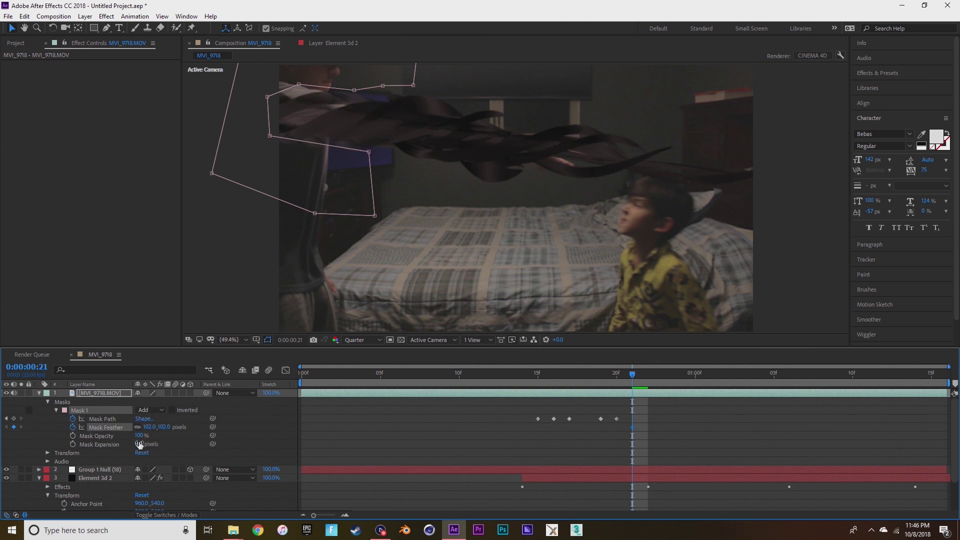
click(242, 299)
key(space)
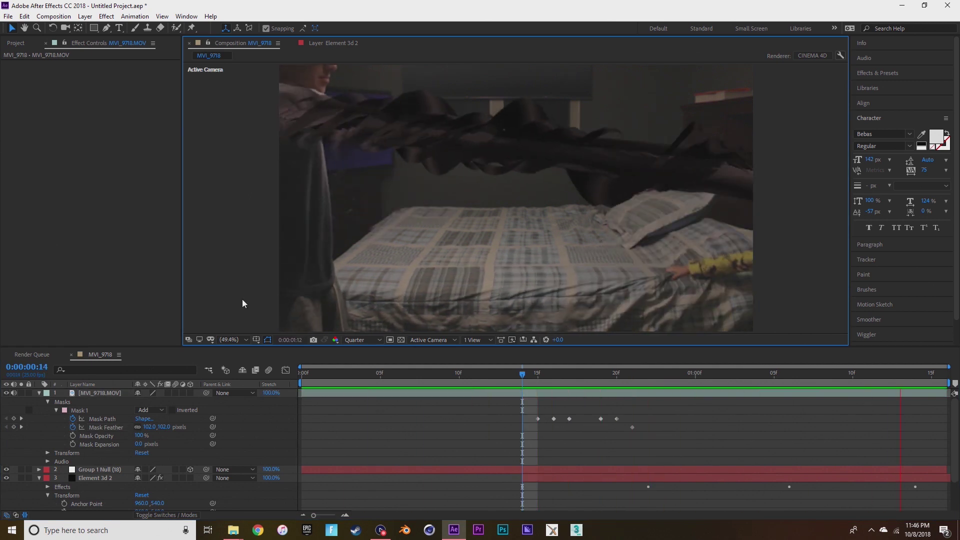
Select Element 3d 2 and step through the tendril animation at 200% zoom.
key(3)
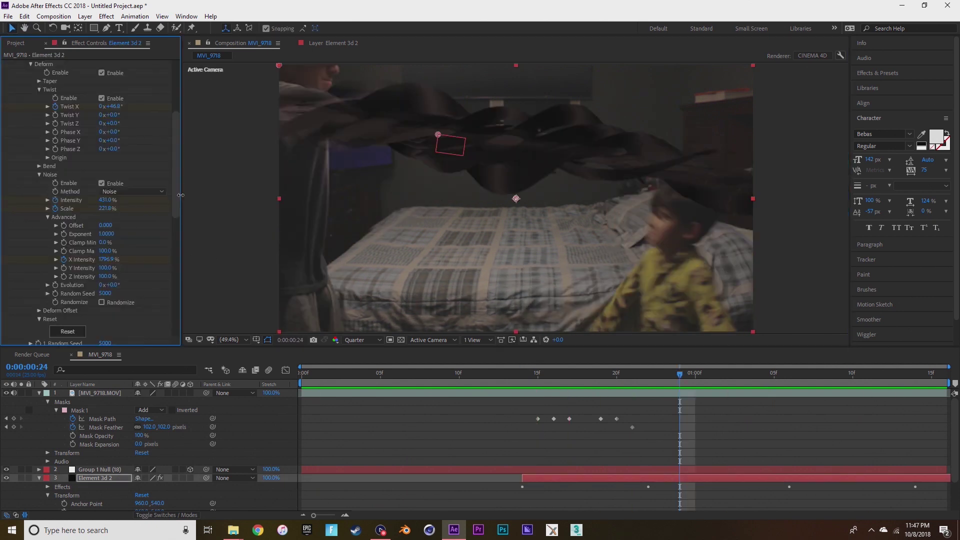
drag(673, 376, 852, 422)
key(Home)
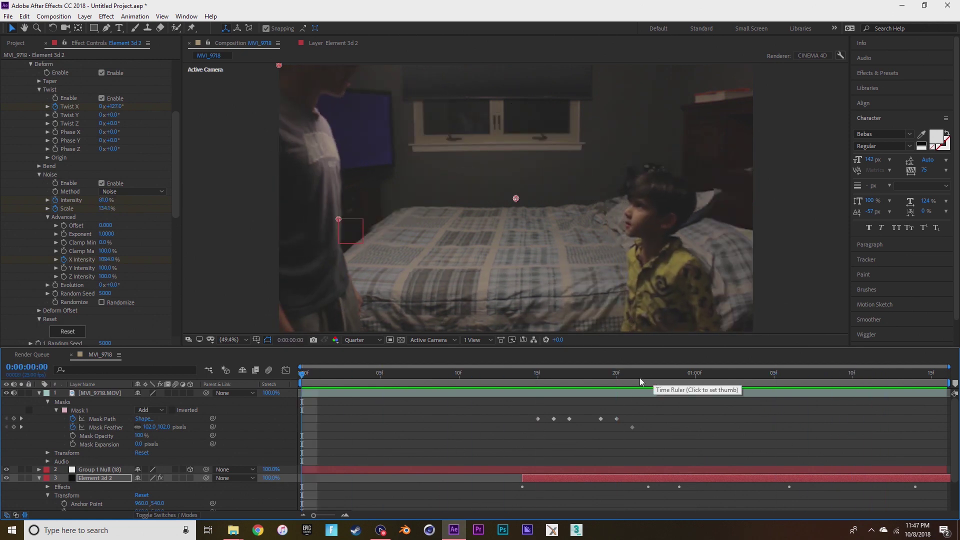
key(period)
key(period)
key(period)
key(period)
key(h)
drag(805, 229, 547, 148)
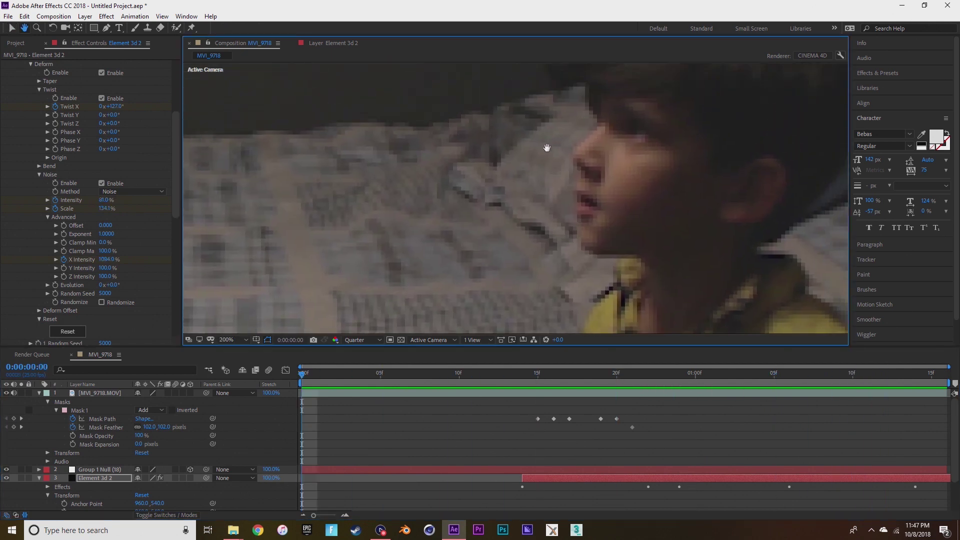
key(v)
drag(325, 378, 595, 347)
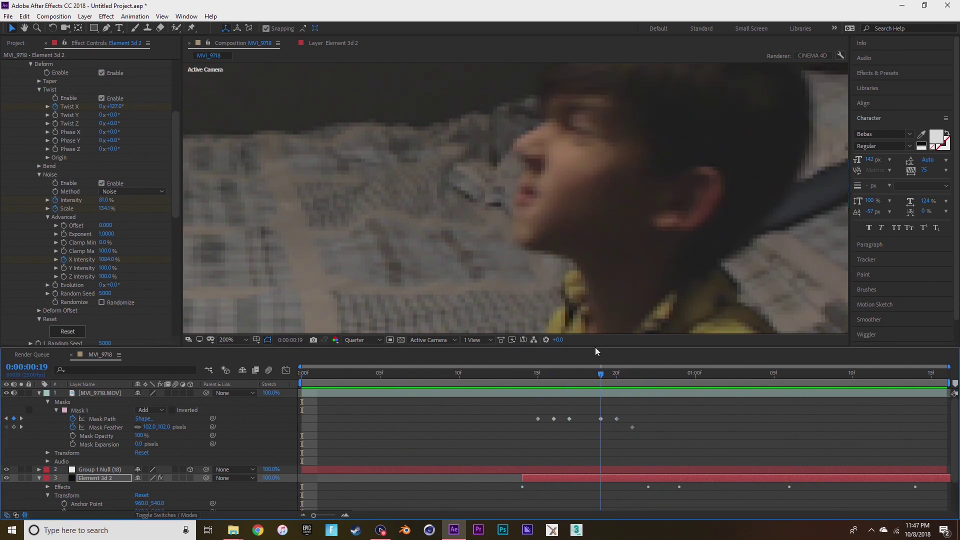
key(Page_Down)
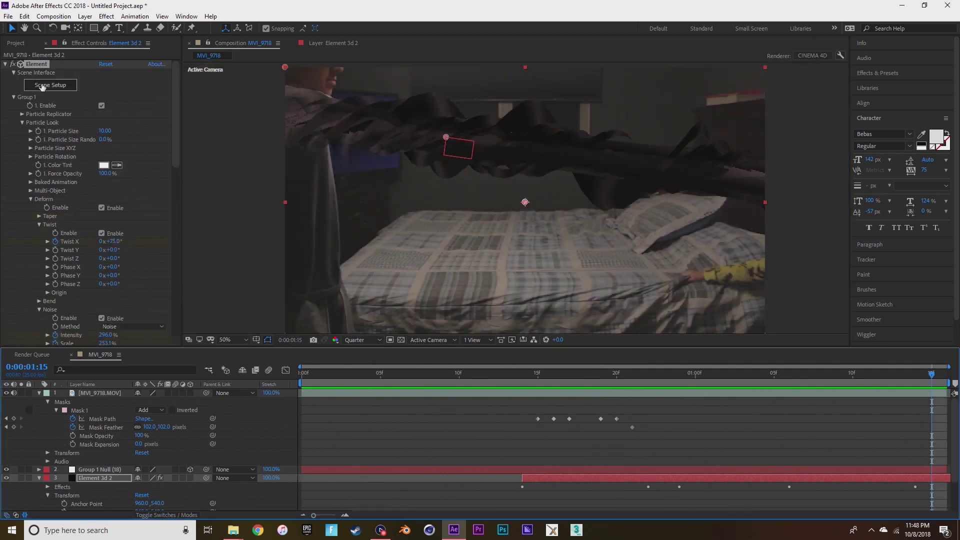
In Element 3D Scene Setup, apply the Pro_Shaders_2 stone_rock_wall_03 material to the sphere.
click(42, 85)
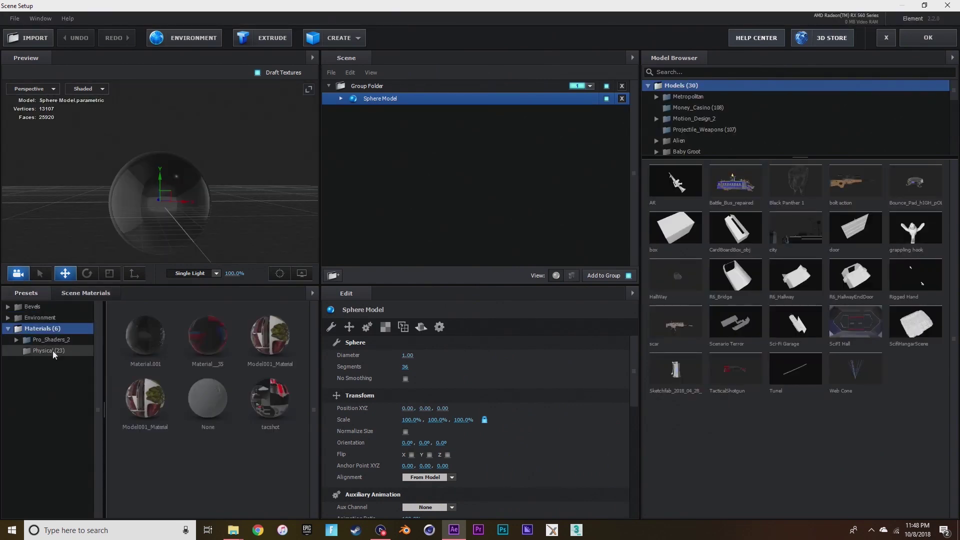
double_click(55, 343)
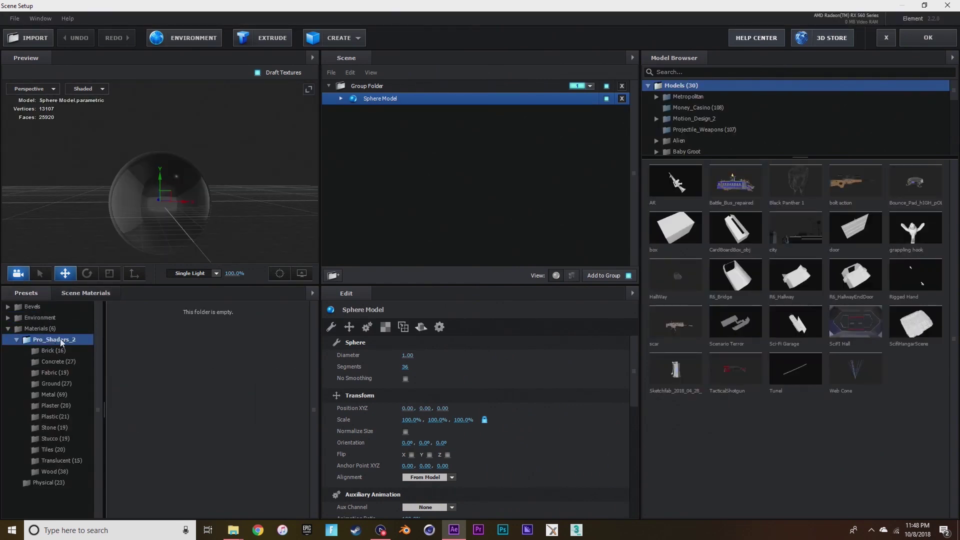
click(64, 415)
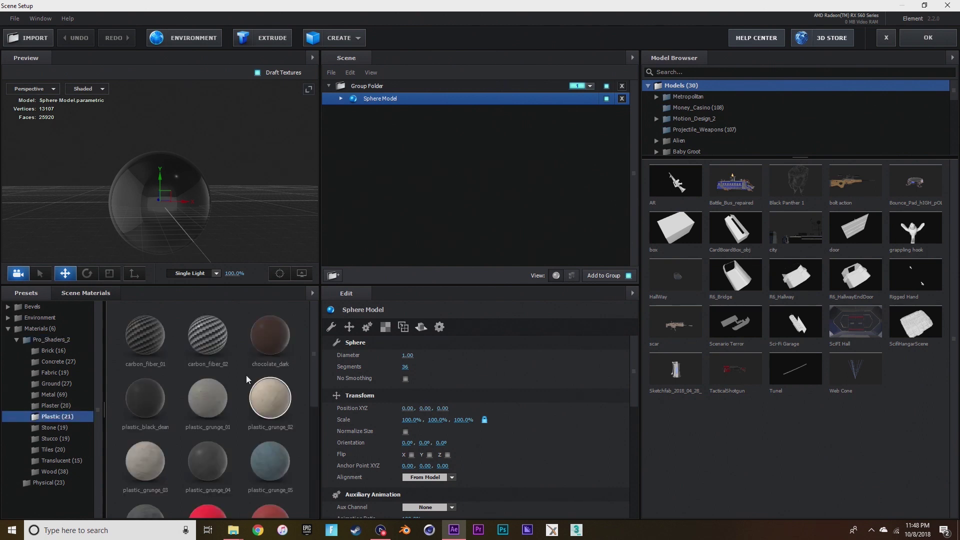
scroll(168, 393, down, 4)
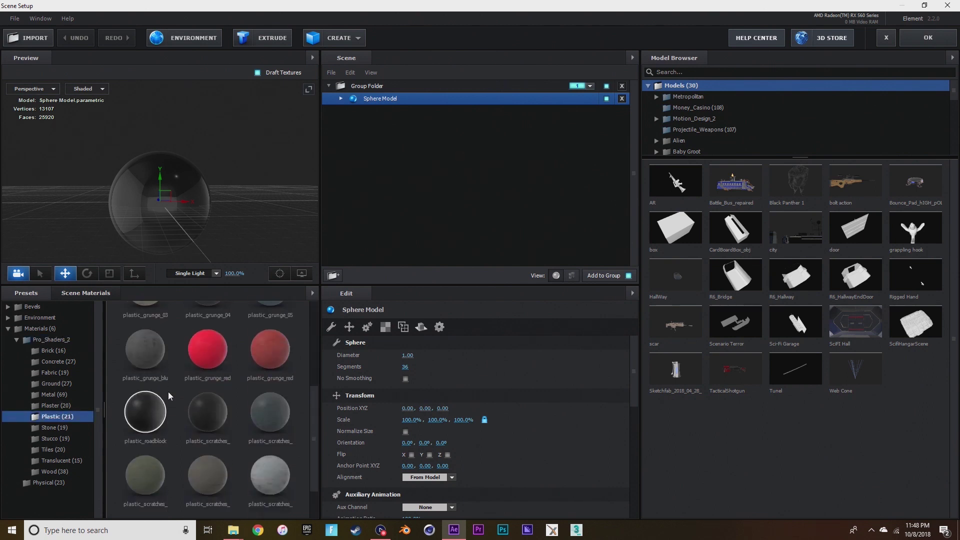
scroll(168, 391, down, 1)
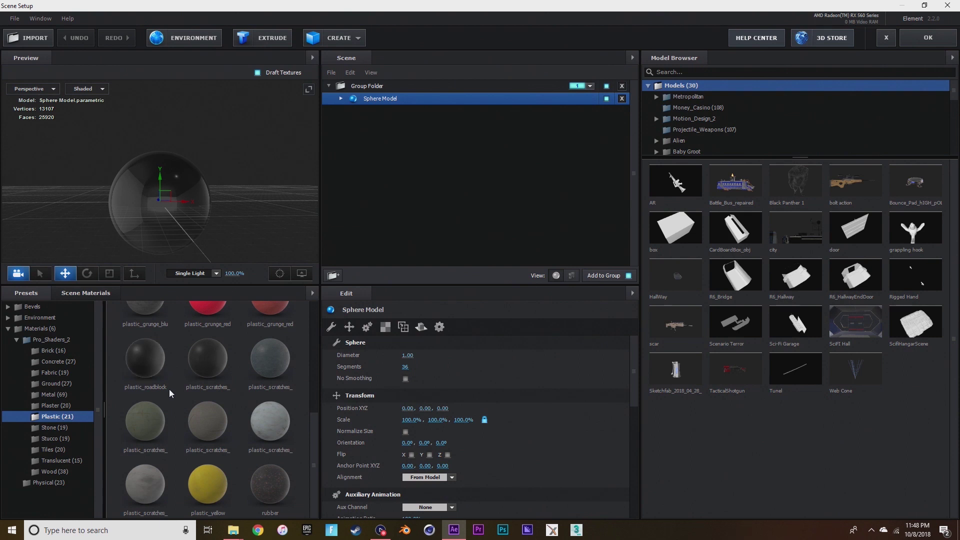
click(54, 429)
scroll(184, 392, up, 1)
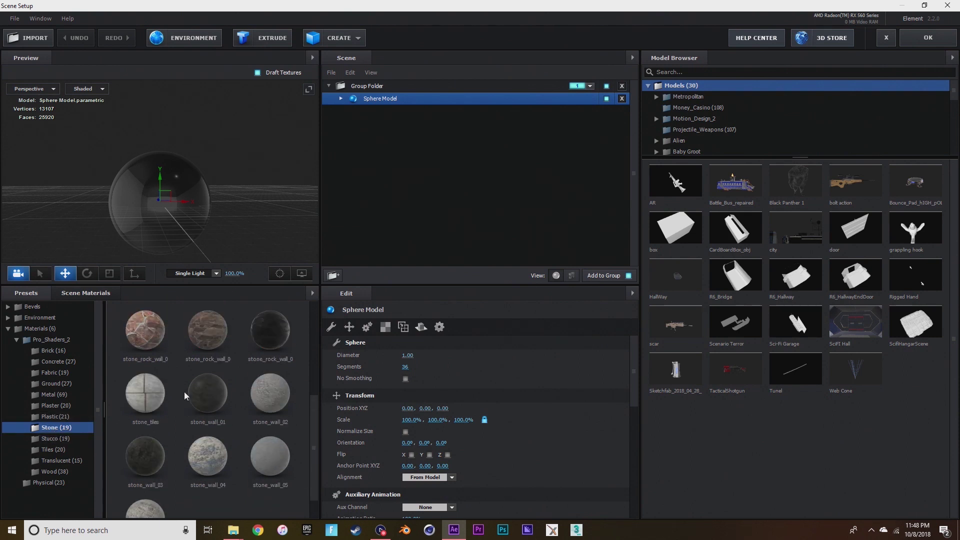
scroll(167, 224, up, 5)
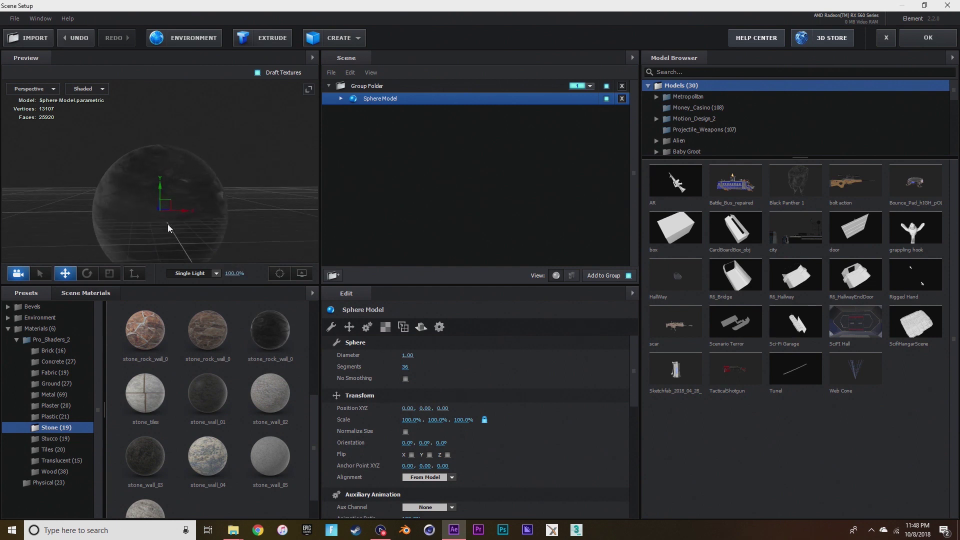
drag(119, 208, 173, 233)
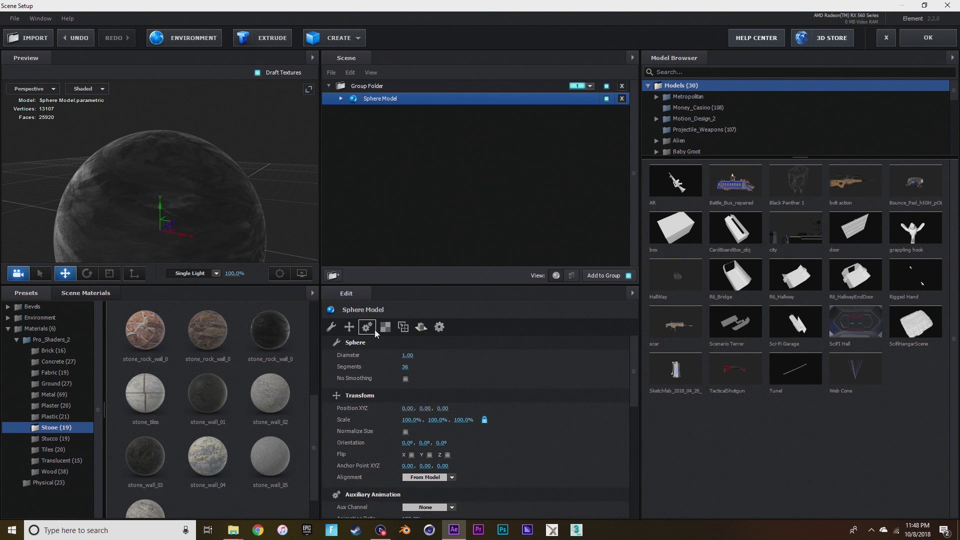
Raise the stone material's Normal Bump to 55%, set Glossiness to 0%, and accept.
click(341, 98)
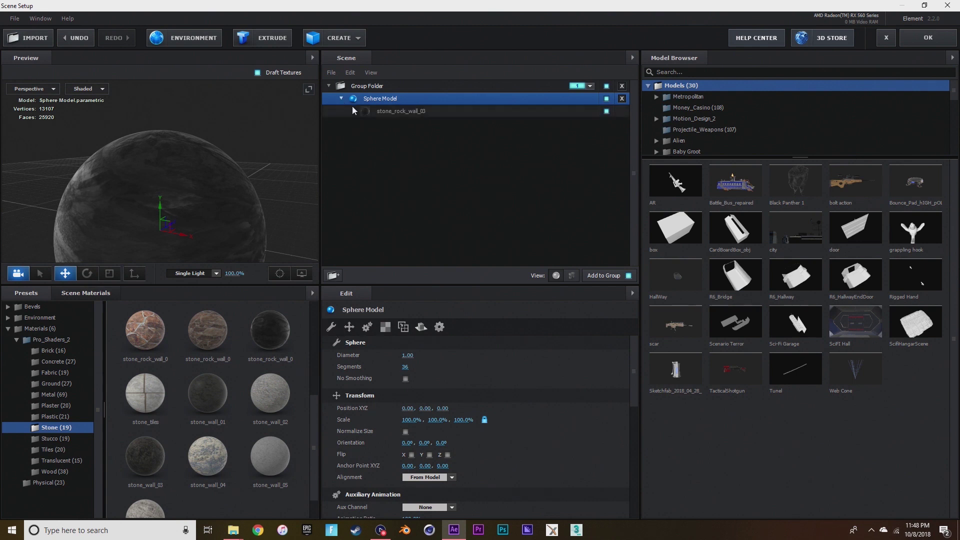
click(383, 113)
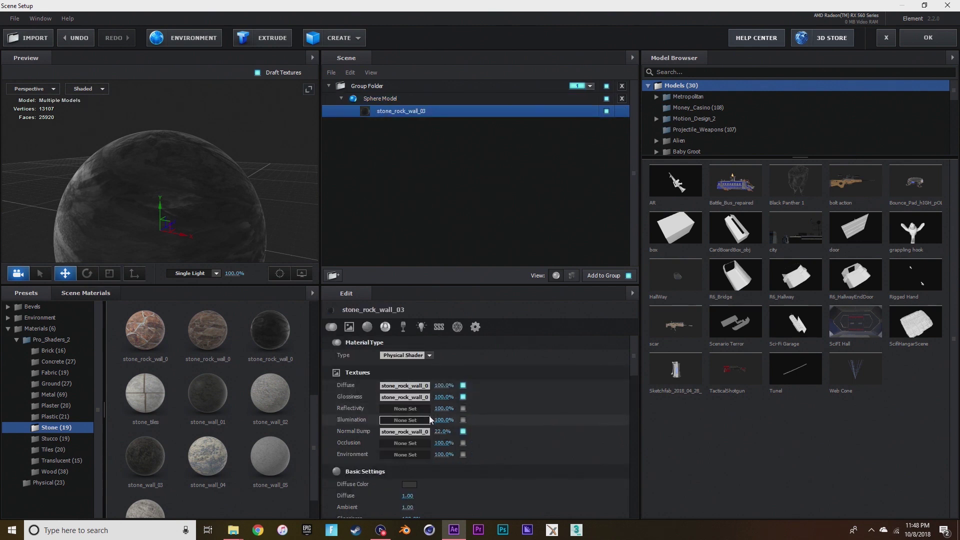
mouse_move(437, 431)
mouse_down()
mouse_move(408, 426)
mouse_move(544, 420)
mouse_move(446, 425)
mouse_up()
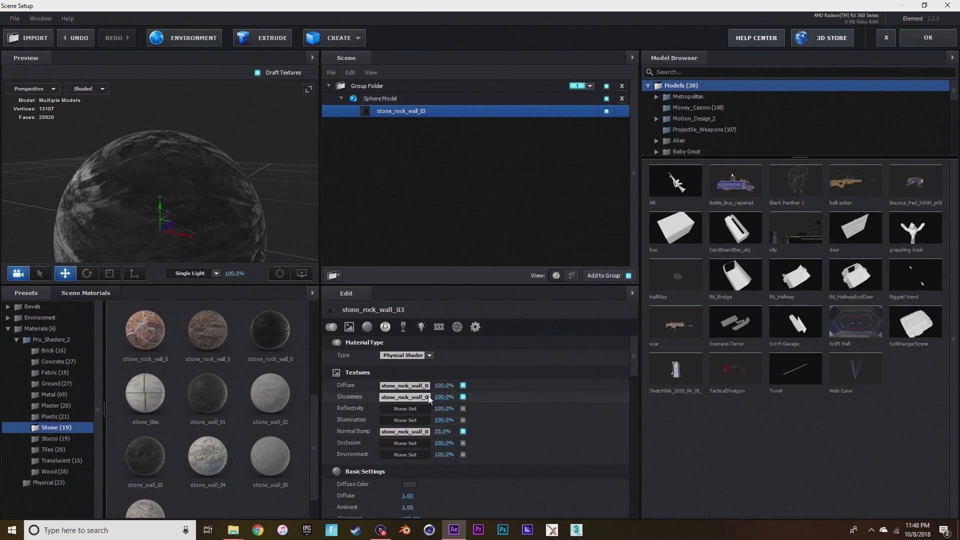
scroll(429, 399, down, 2)
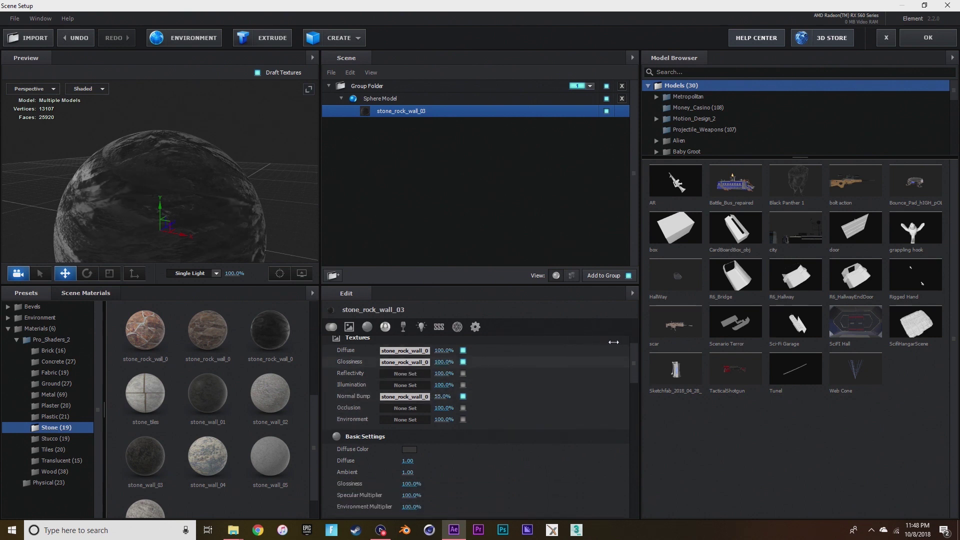
drag(614, 342, 506, 340)
drag(442, 338, 567, 336)
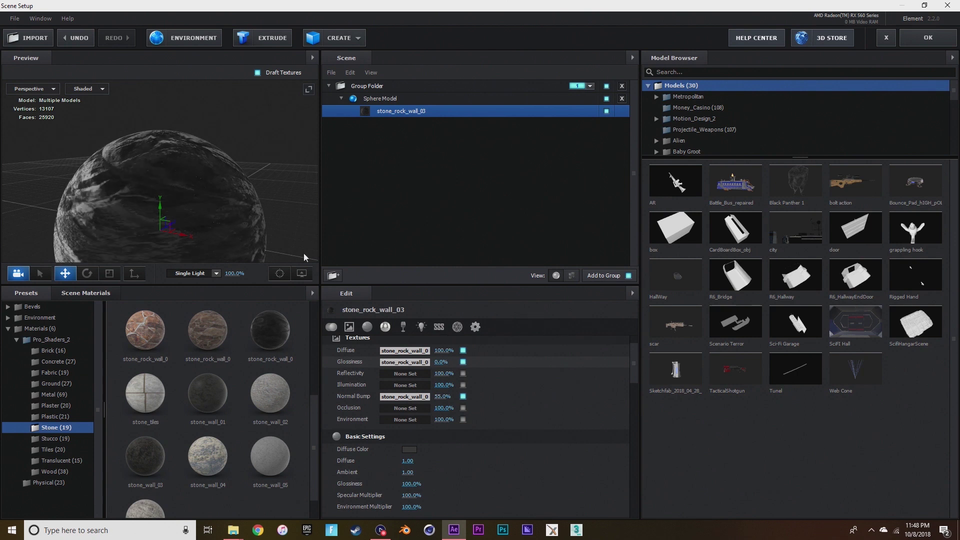
drag(304, 253, 329, 108)
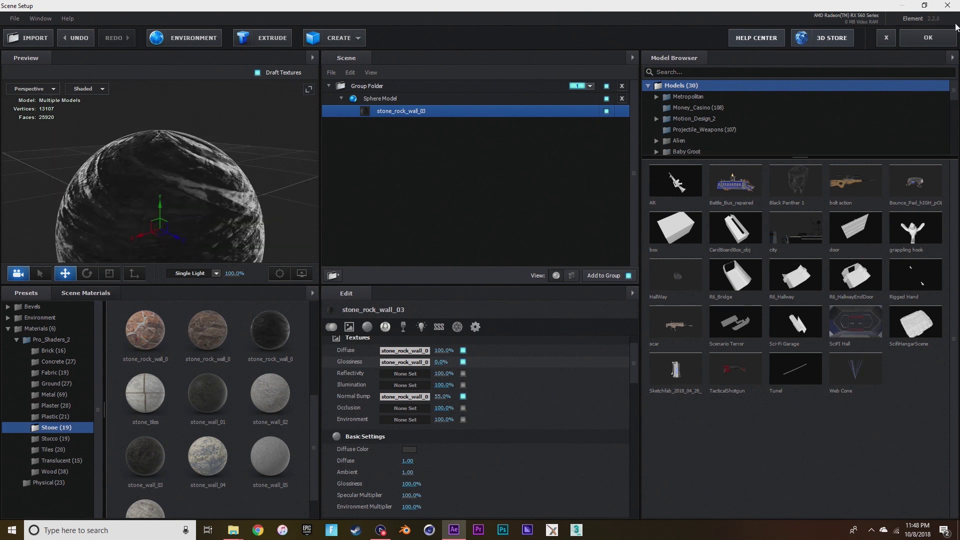
click(926, 38)
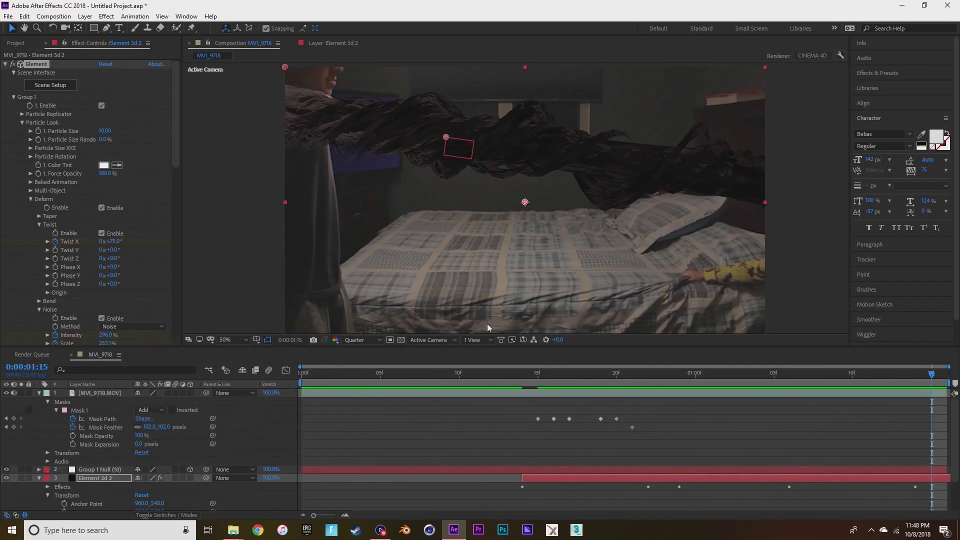
Lift the Red curve slightly in Element 3d 2's Curves effect.
drag(532, 384, 544, 354)
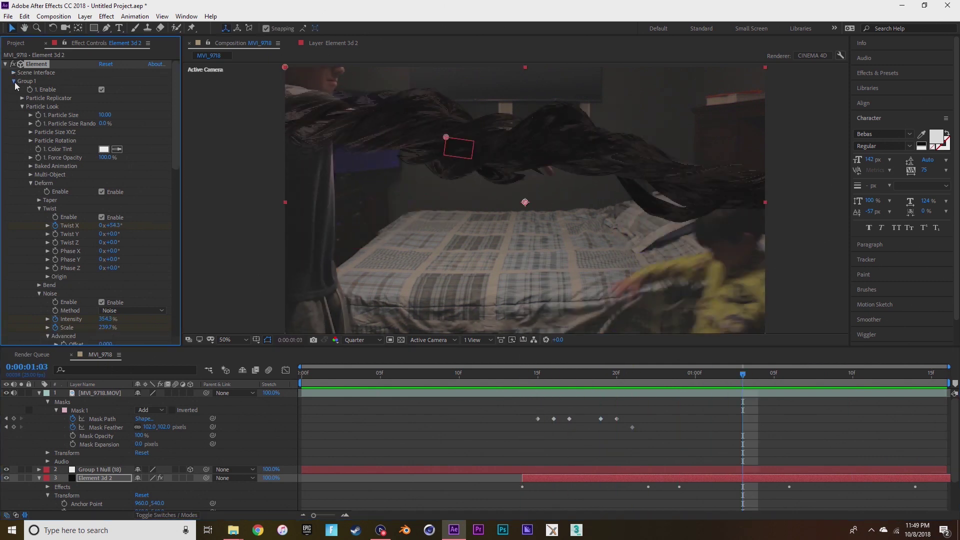
click(14, 81)
scroll(15, 114, down, 3)
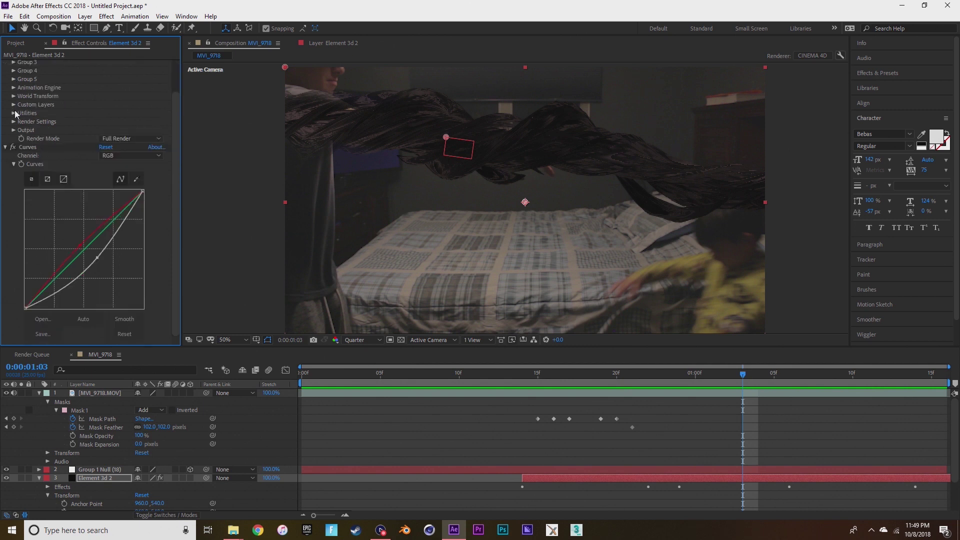
click(113, 154)
click(107, 170)
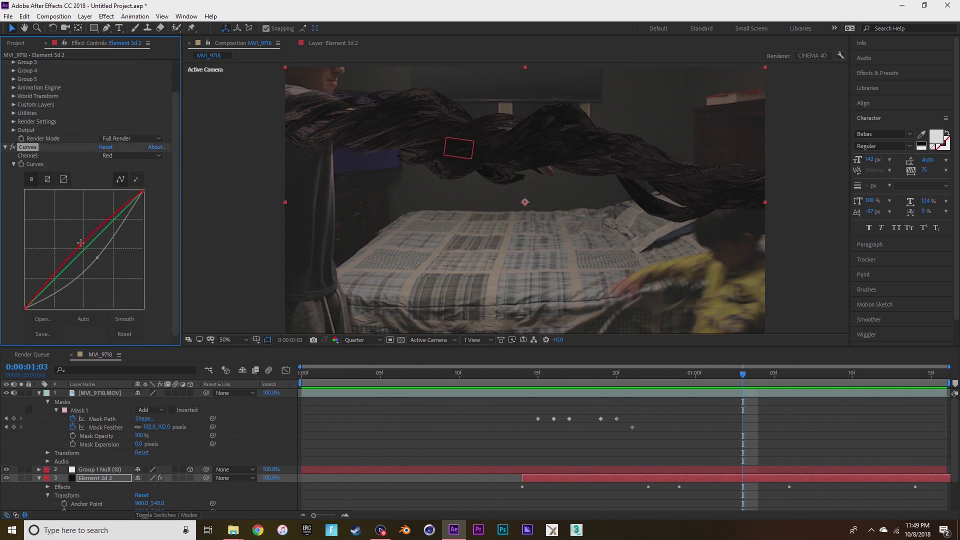
drag(81, 247, 79, 245)
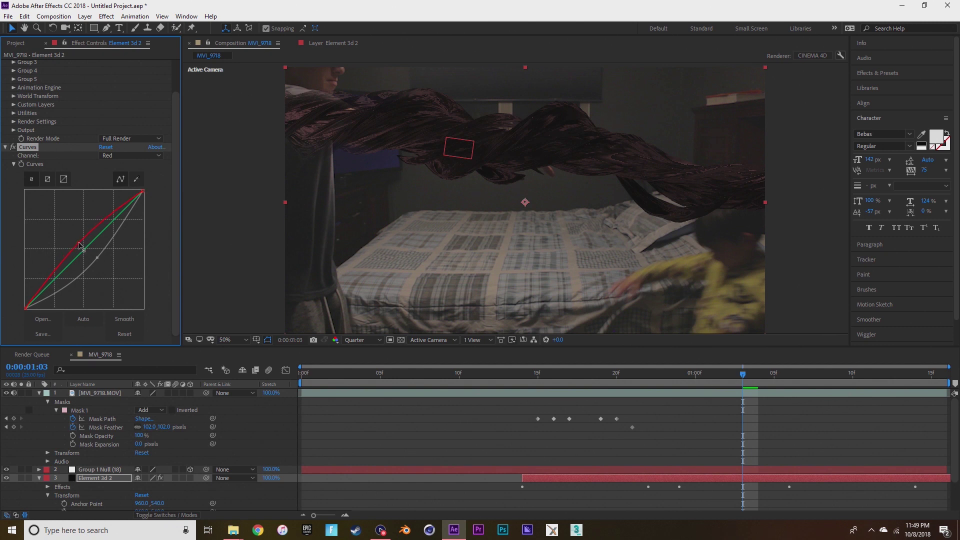
Add a control point on the Green curve and preview from frame 15.
click(131, 156)
click(131, 190)
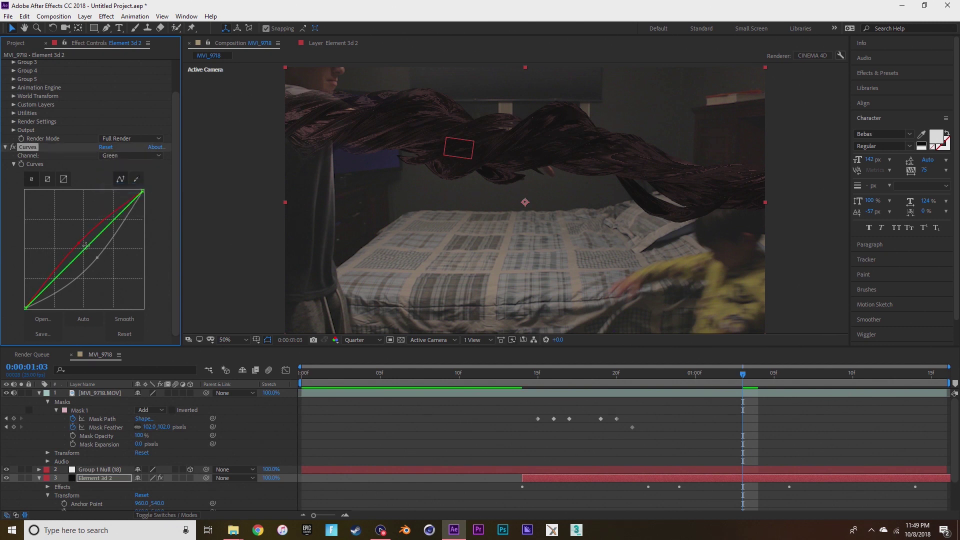
click(83, 245)
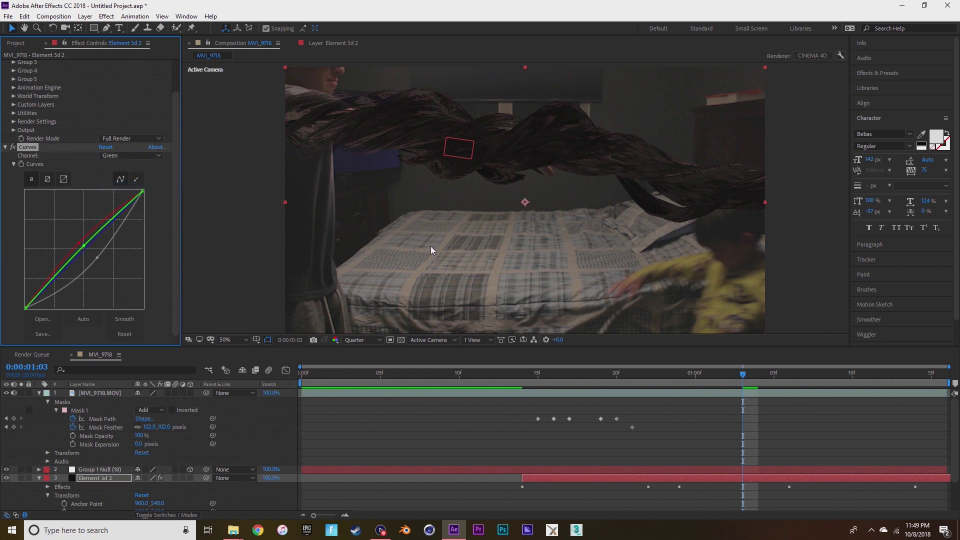
drag(581, 376, 543, 382)
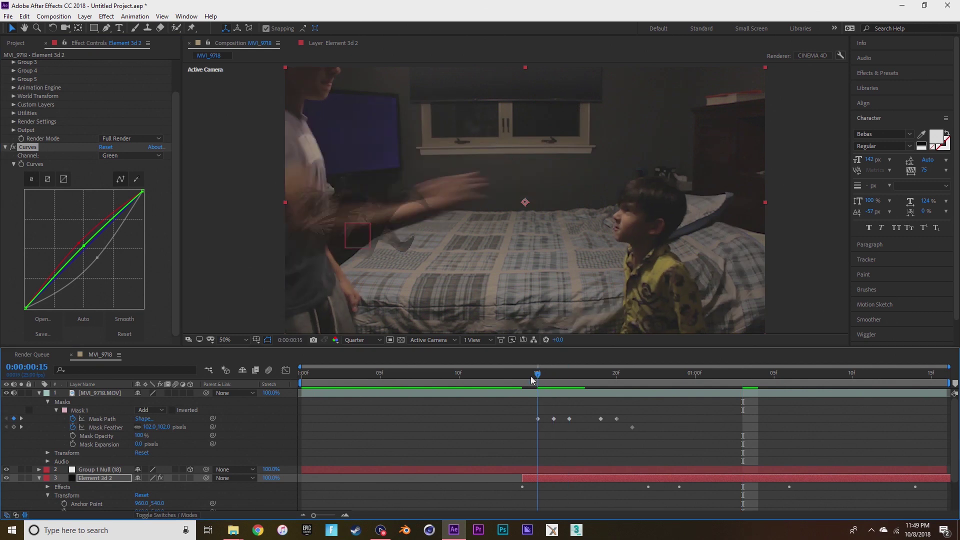
key(space)
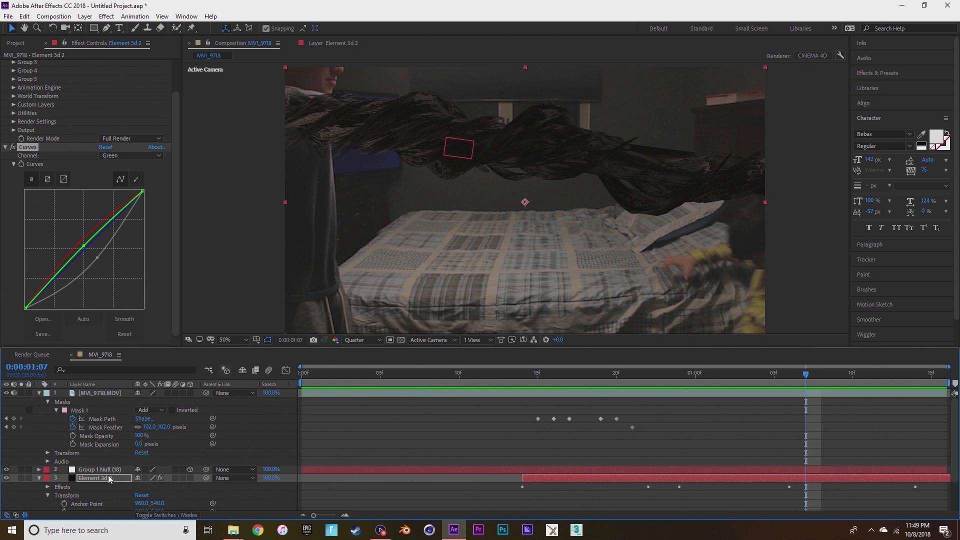
Add a Blur & Sharpen > Gaussian Blur to Element 3d 2 with Blurriness 7.4.
right_click(91, 478)
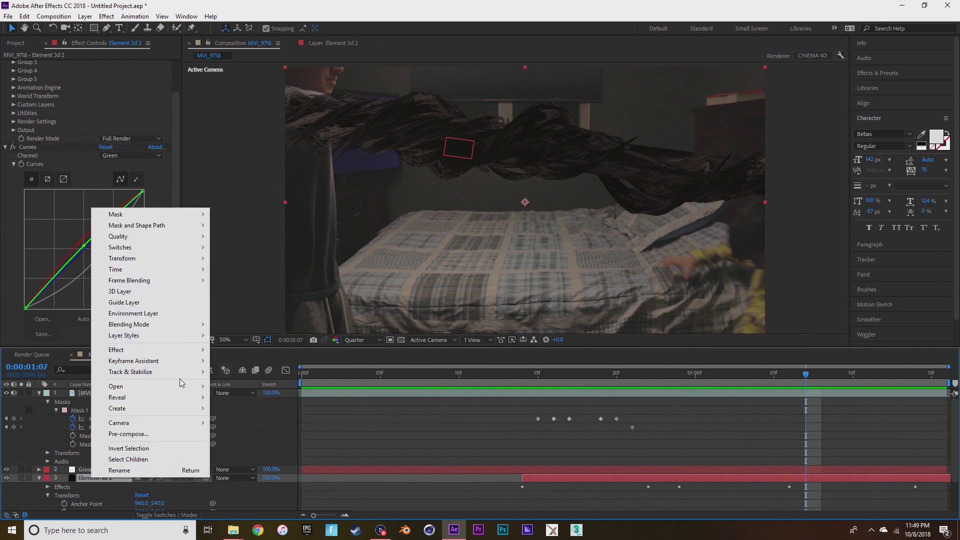
mouse_move(170, 350)
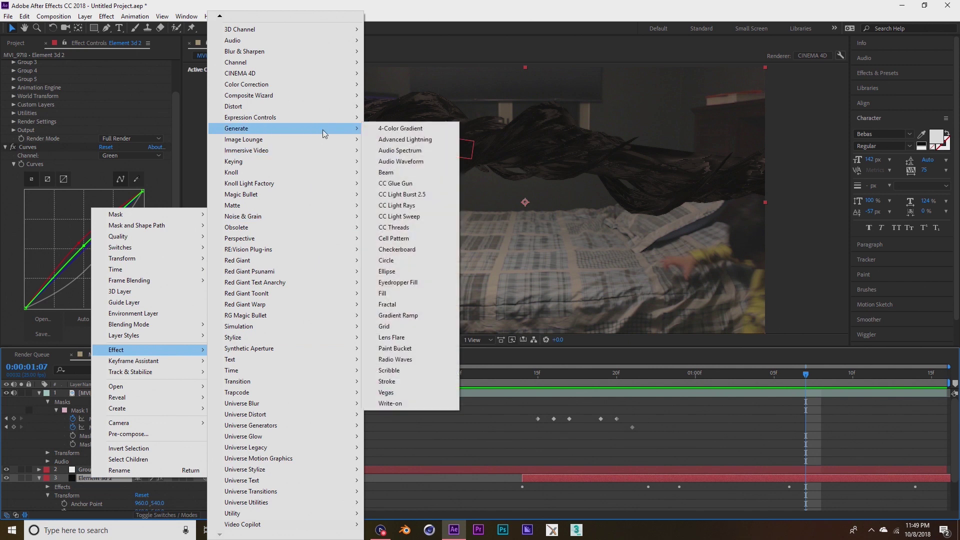
mouse_move(313, 52)
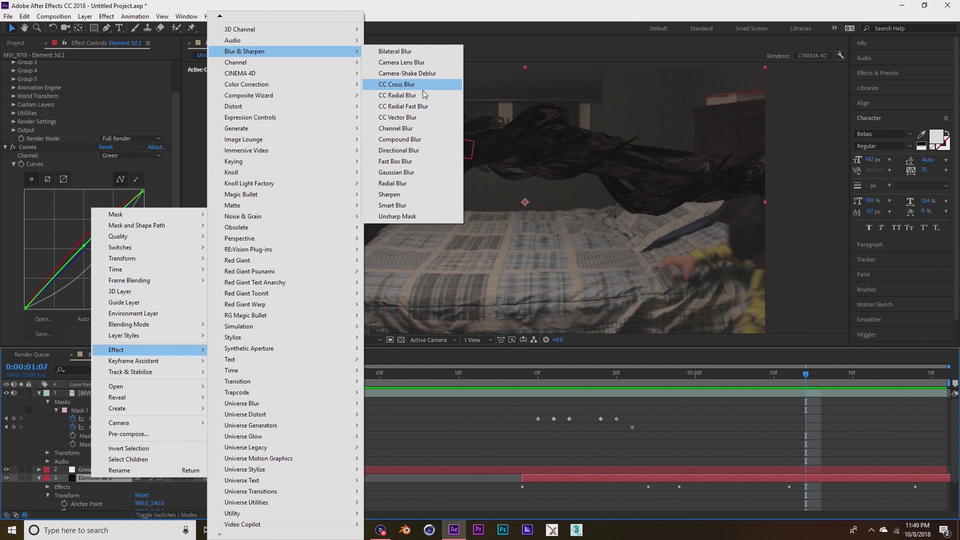
click(429, 171)
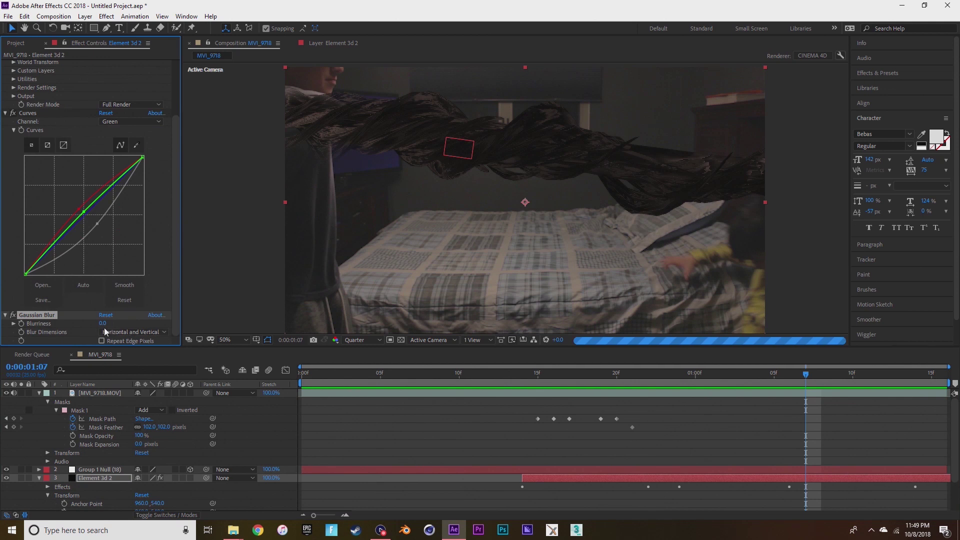
drag(103, 323, 112, 326)
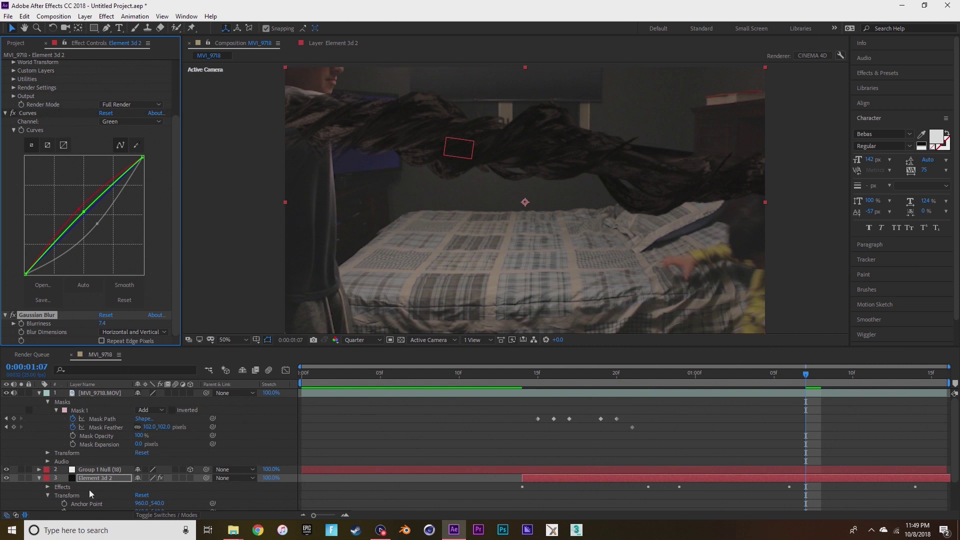
Apply Add Grain to the Element 3d 2 layer in Final Output mode with Intensity 0.400.
right_click(100, 479)
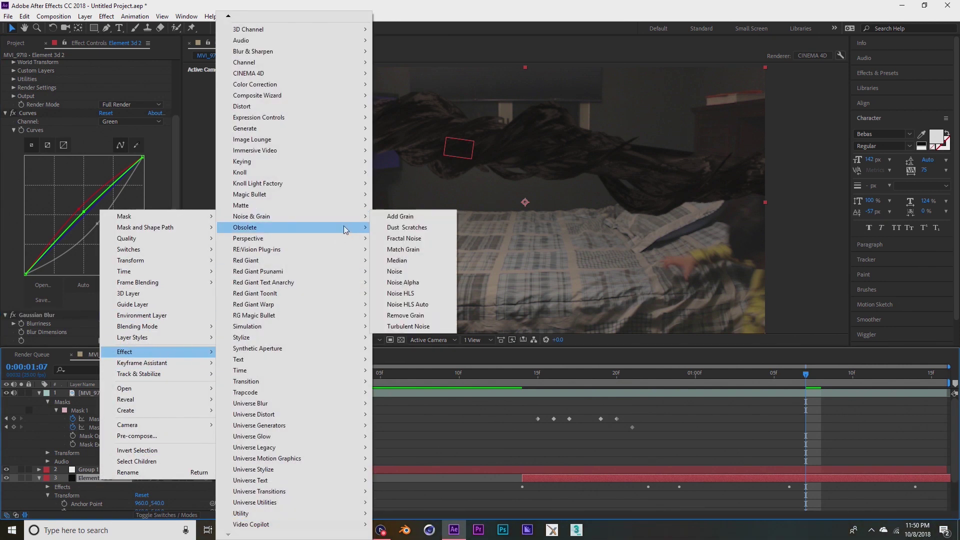
mouse_move(344, 215)
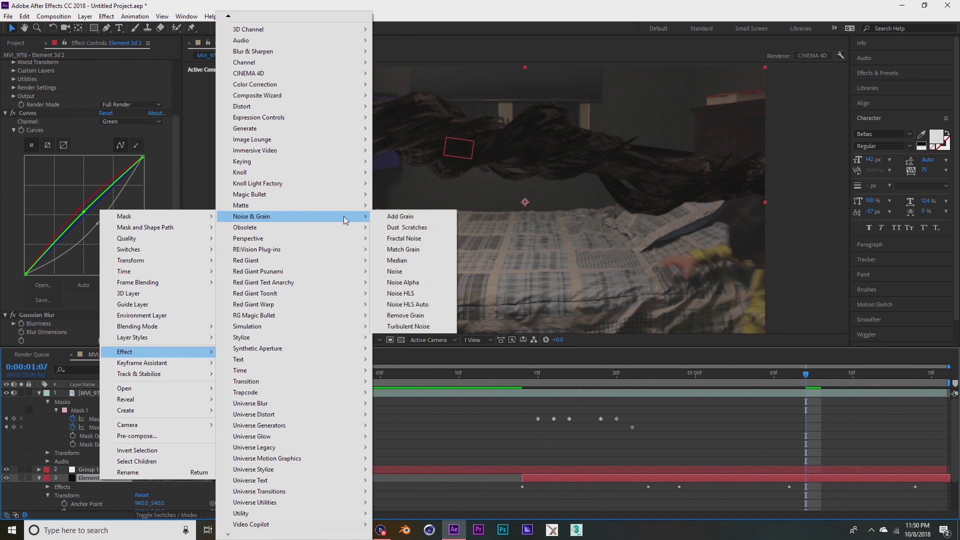
click(403, 217)
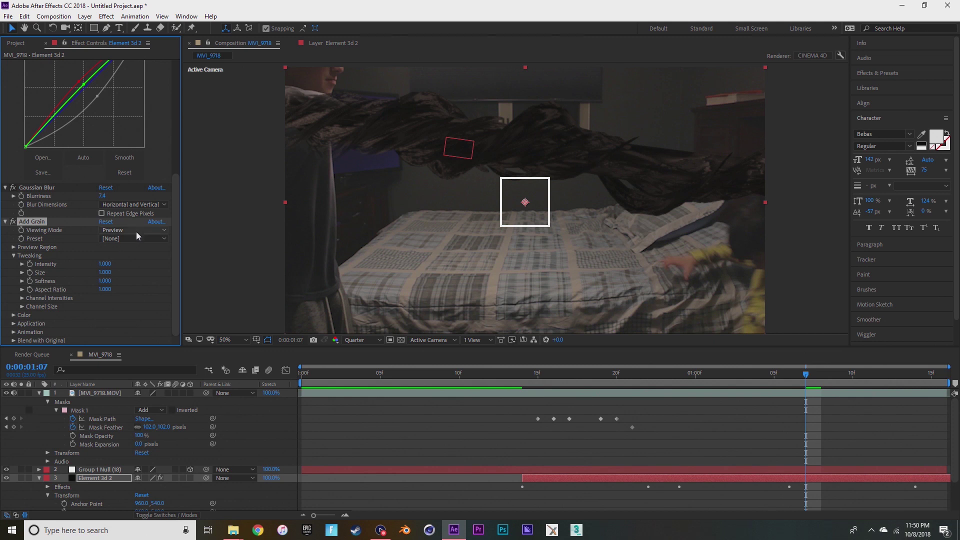
click(136, 231)
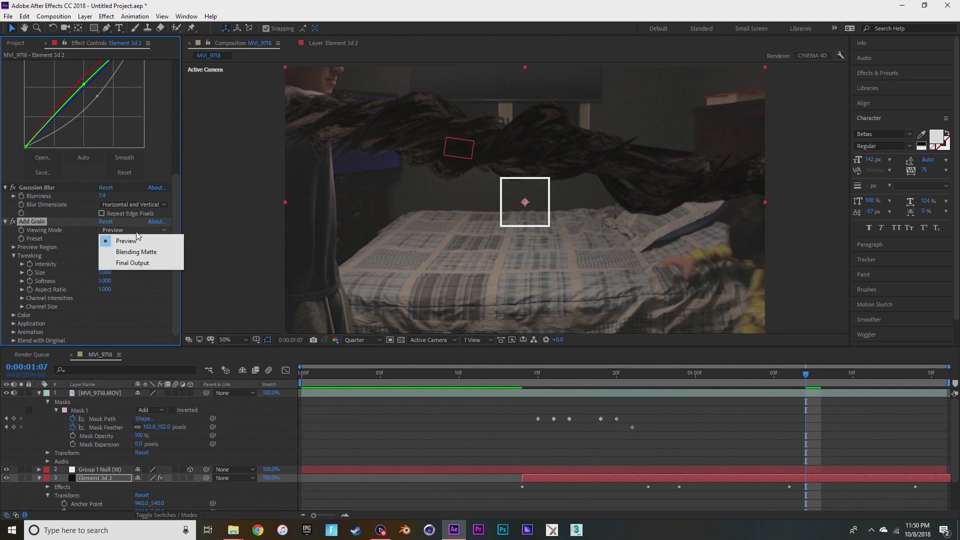
click(142, 263)
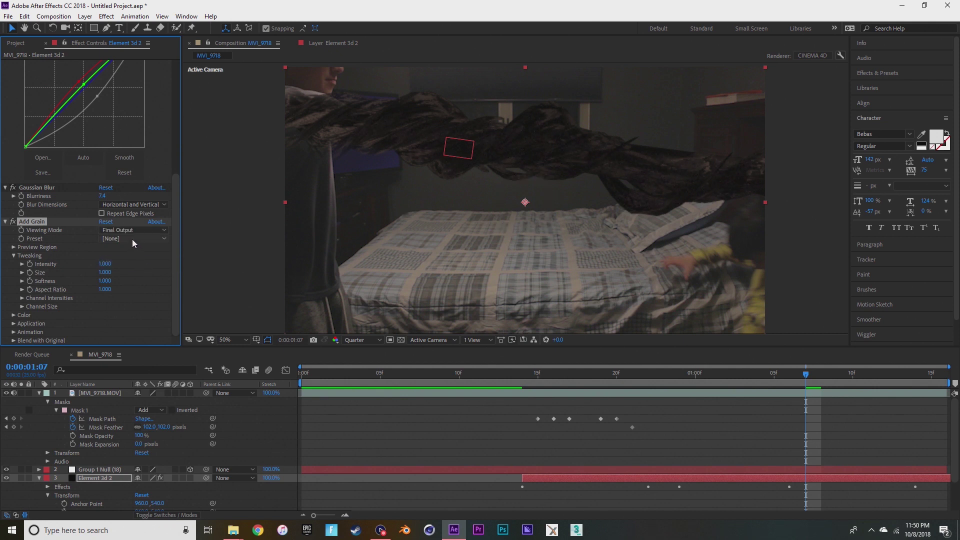
scroll(233, 158, up, 2)
drag(343, 341, 339, 314)
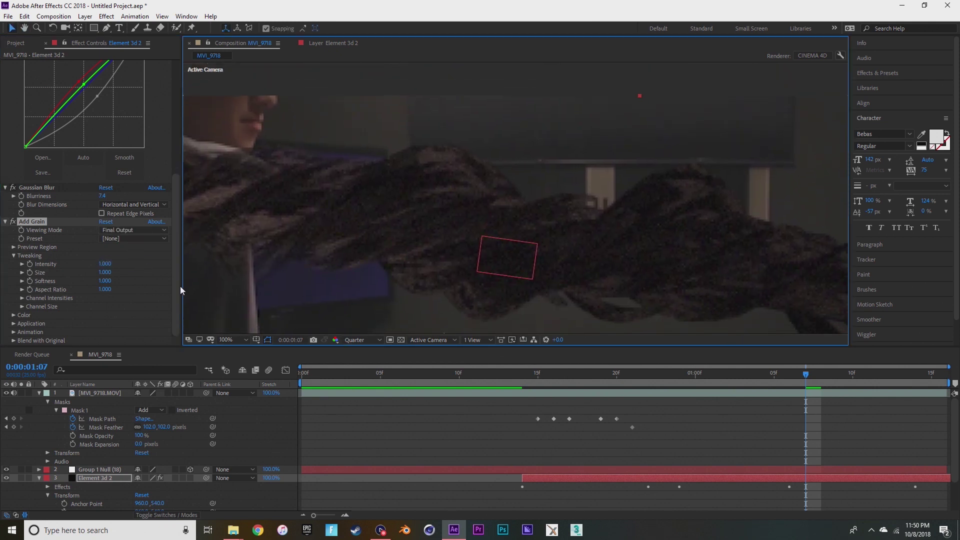
drag(98, 264, 101, 264)
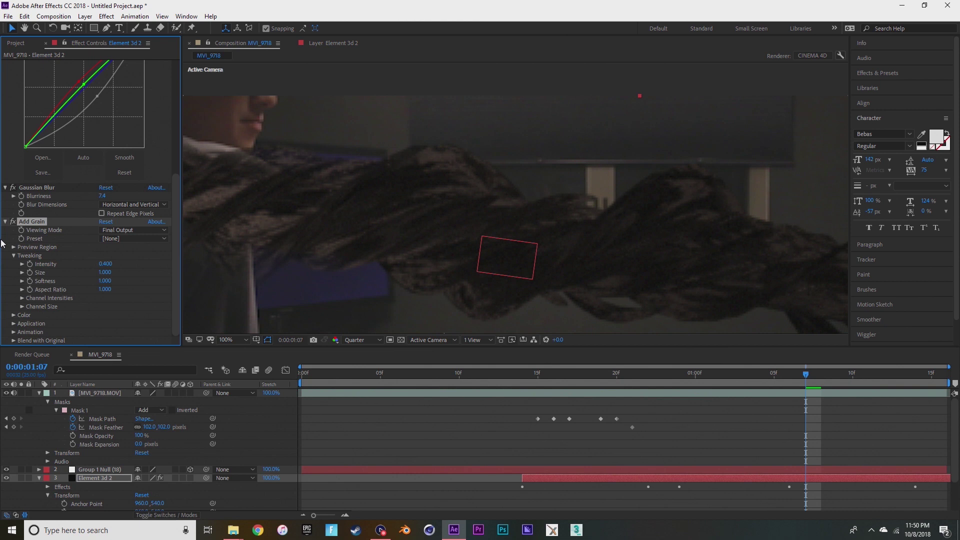
Create a new adjustment layer and move it to the top of the layer stack.
click(6, 222)
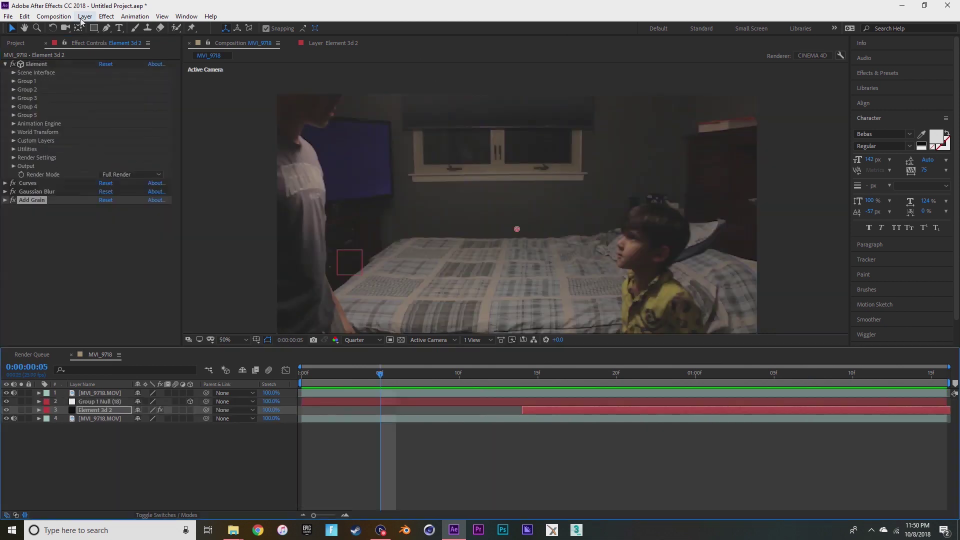
click(84, 16)
mouse_move(150, 28)
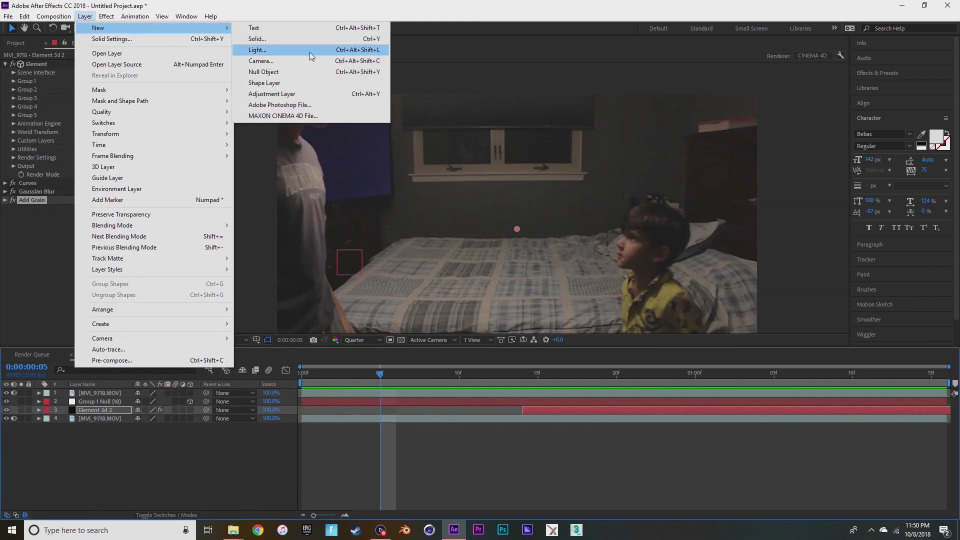
click(272, 94)
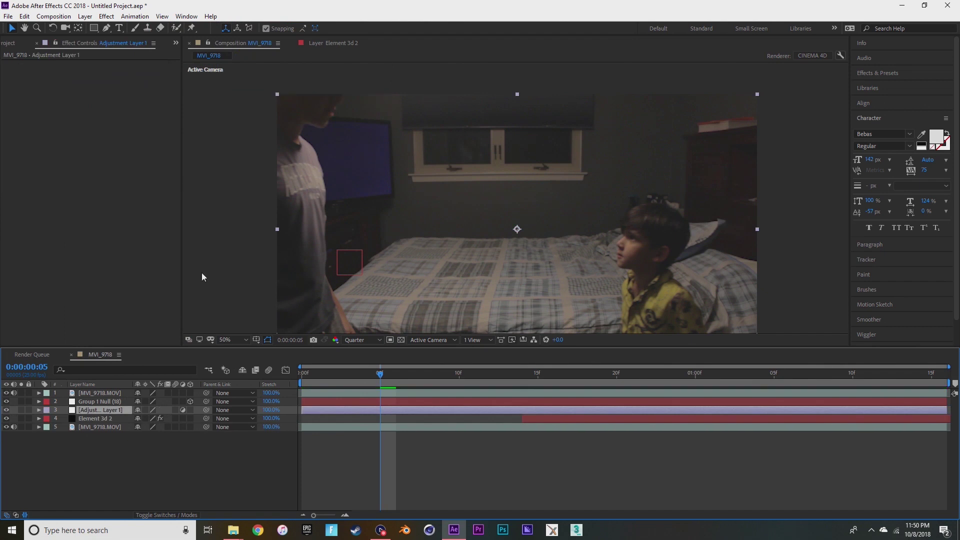
drag(97, 411, 96, 393)
Apply RG Magic Bullet Looks to the adjustment layer and open the Looks editor.
right_click(96, 393)
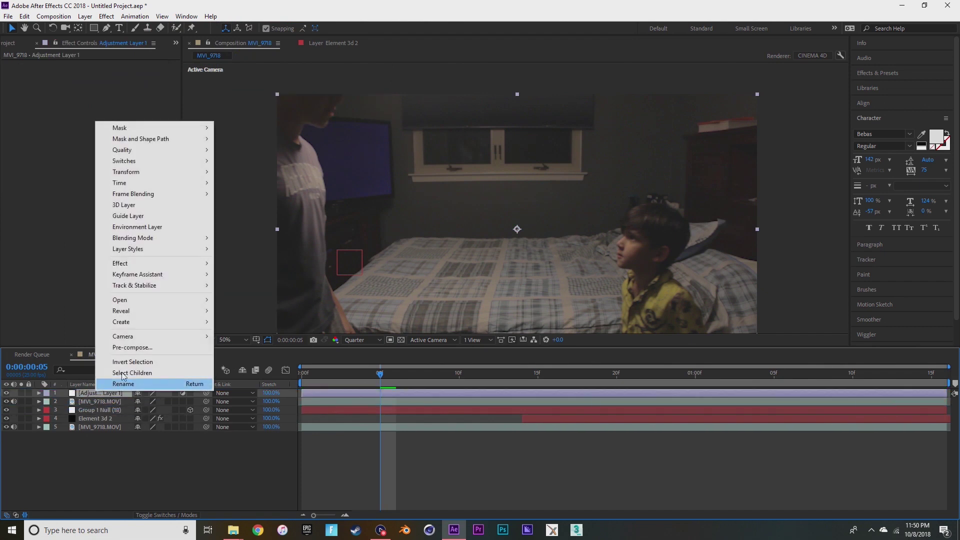
mouse_move(170, 266)
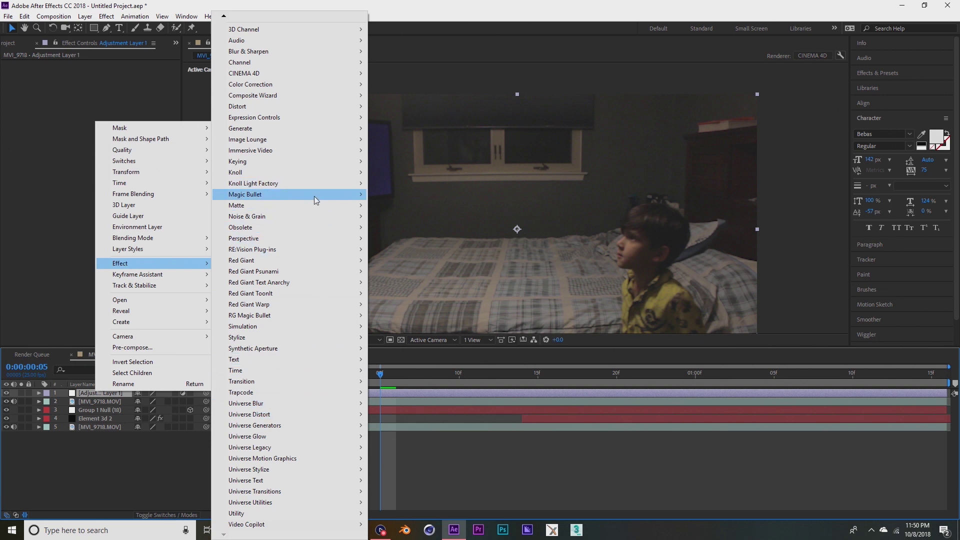
mouse_move(314, 195)
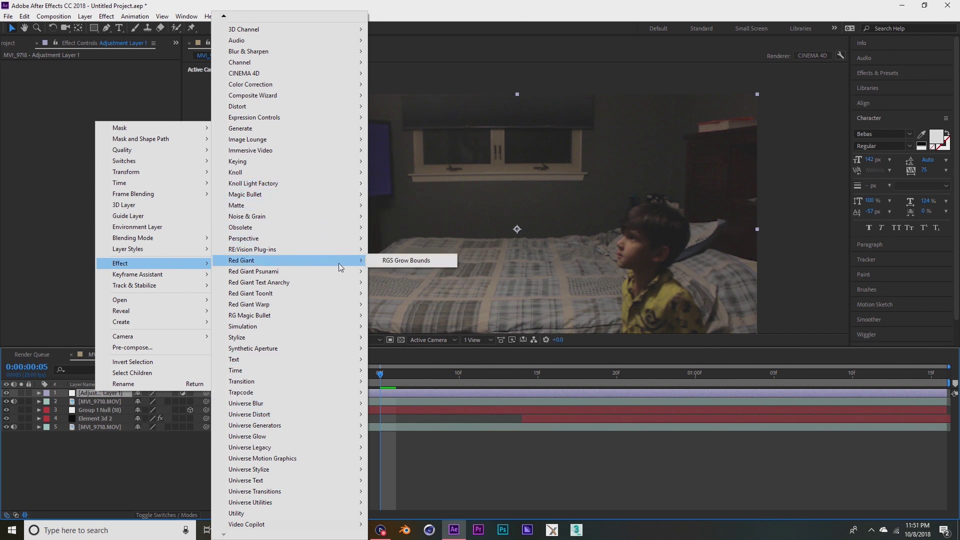
mouse_move(343, 316)
click(390, 326)
click(29, 91)
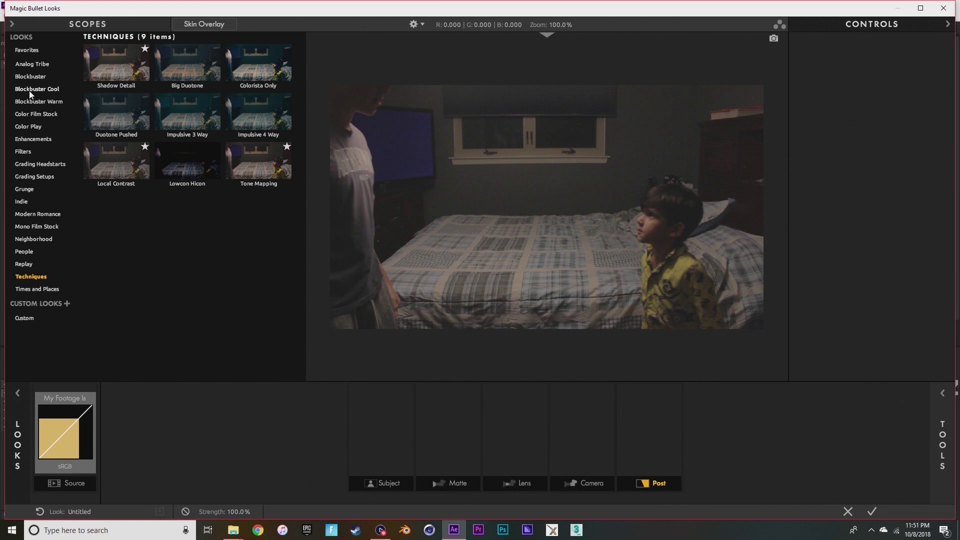
Browse the look categories and apply FujiFilm F125 from Color Film Stock.
click(40, 288)
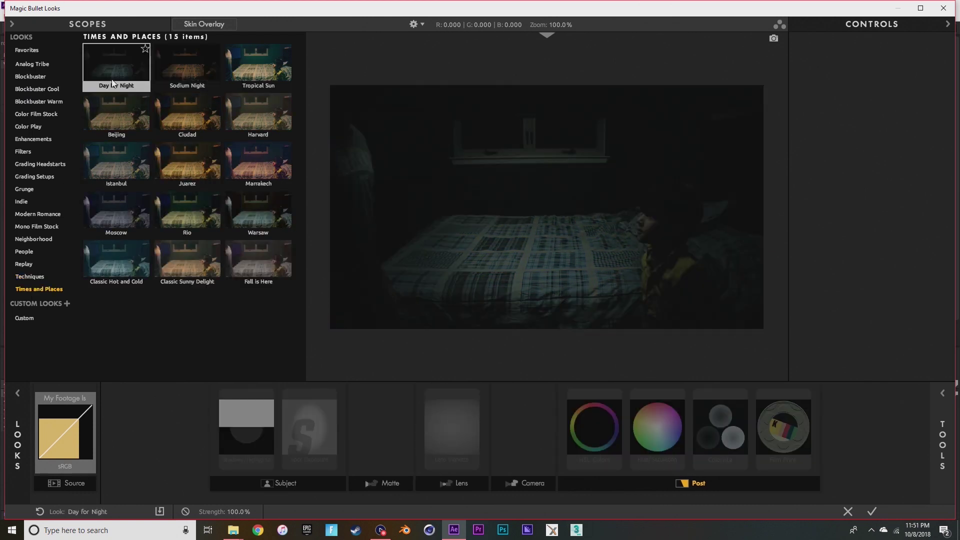
click(39, 88)
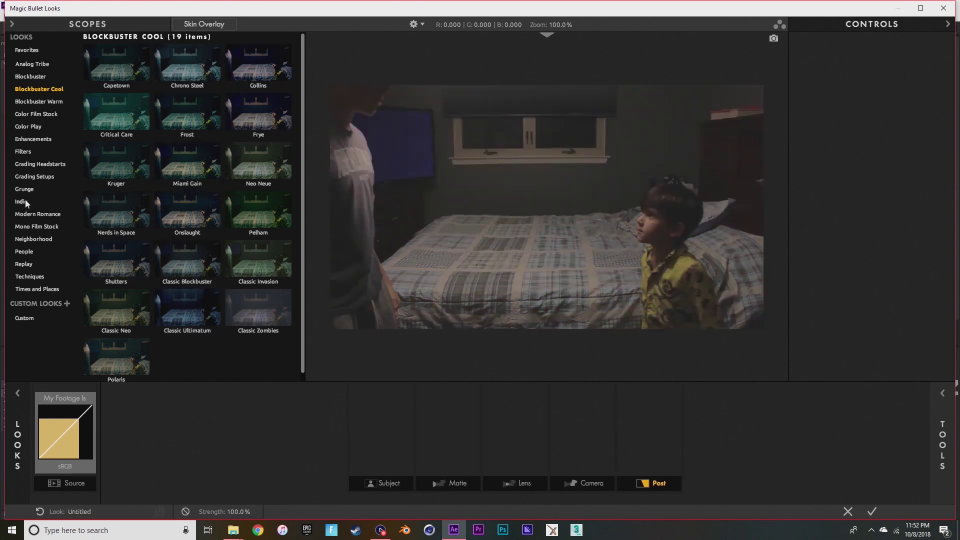
click(34, 64)
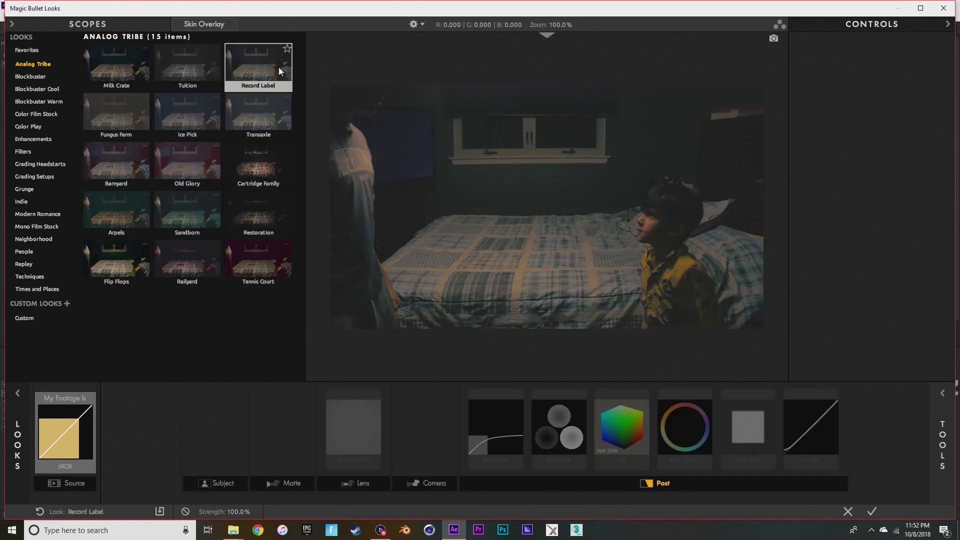
click(31, 76)
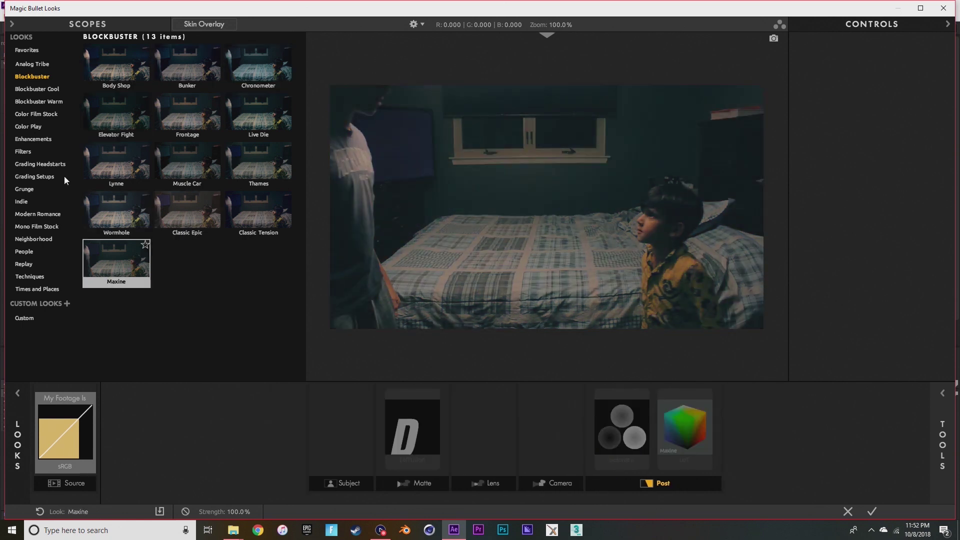
click(33, 139)
click(28, 127)
click(34, 115)
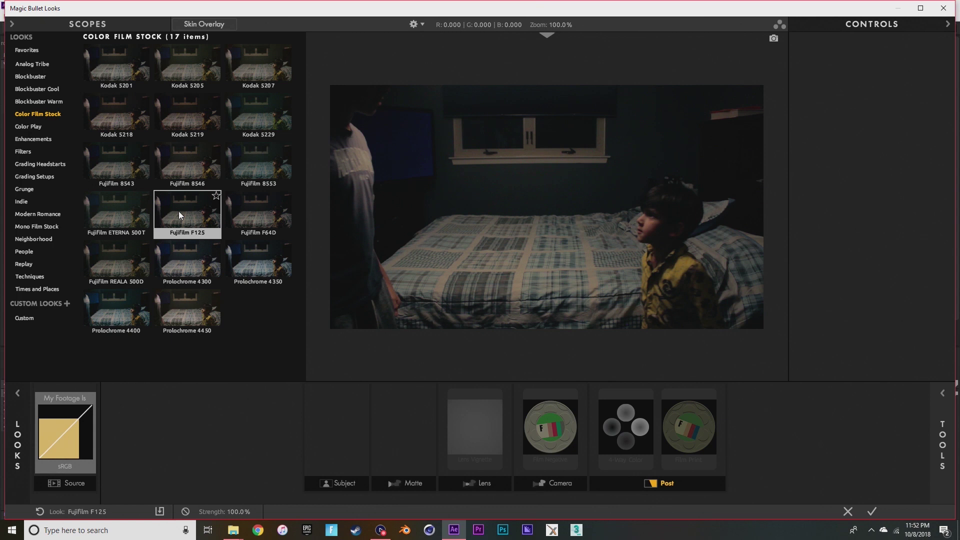
click(179, 215)
key(Return)
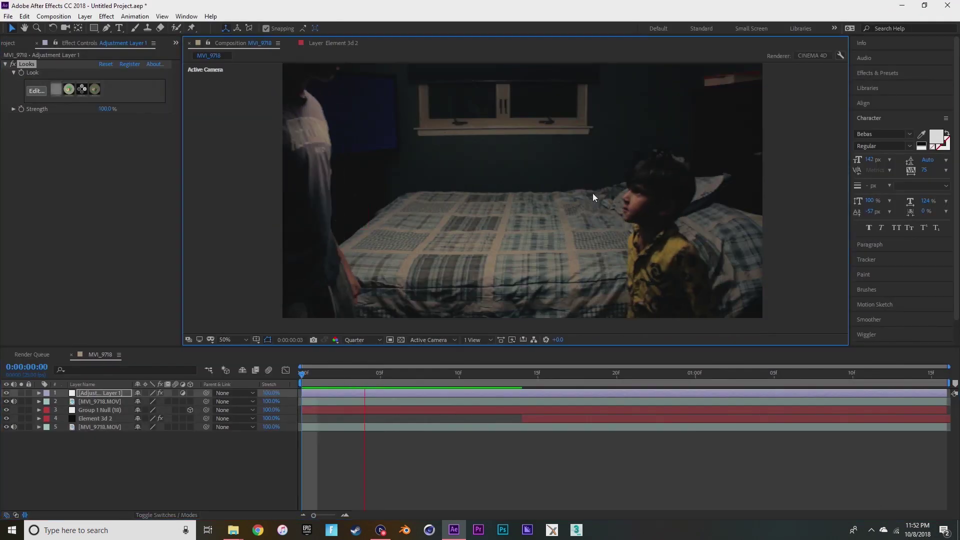
Ease Element 3d 2's RGB curve toward the diagonal, then review the symbiote at 0:14.
key(space)
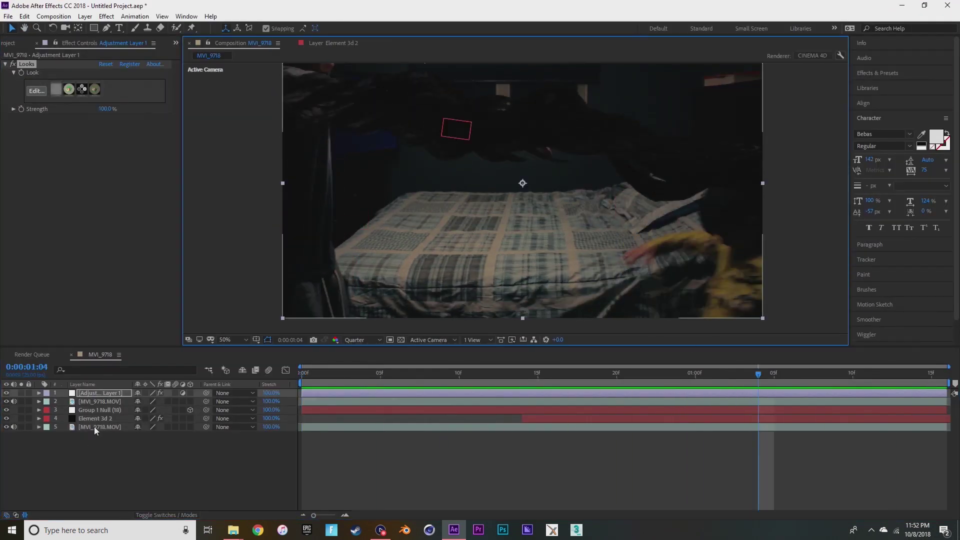
click(95, 418)
scroll(90, 200, down, 5)
click(142, 155)
click(120, 156)
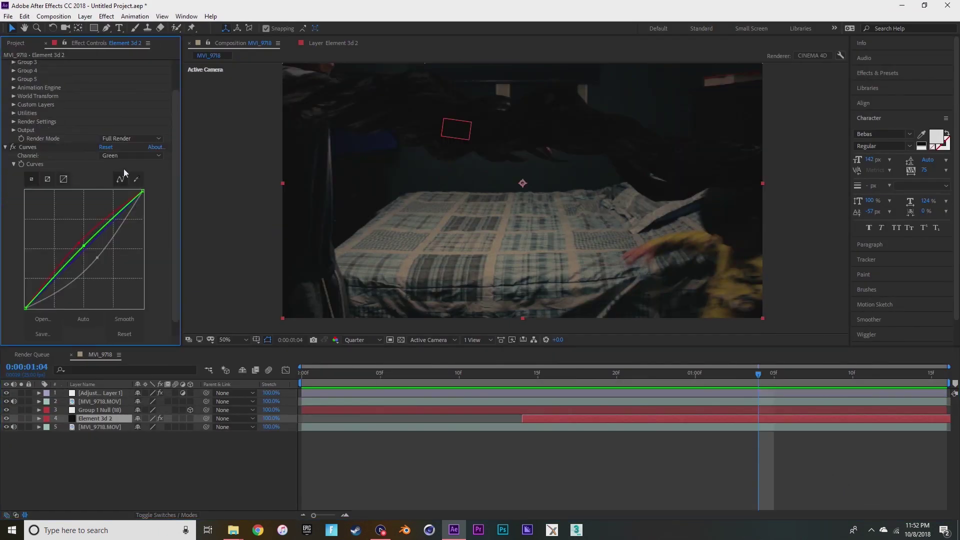
click(135, 156)
click(138, 165)
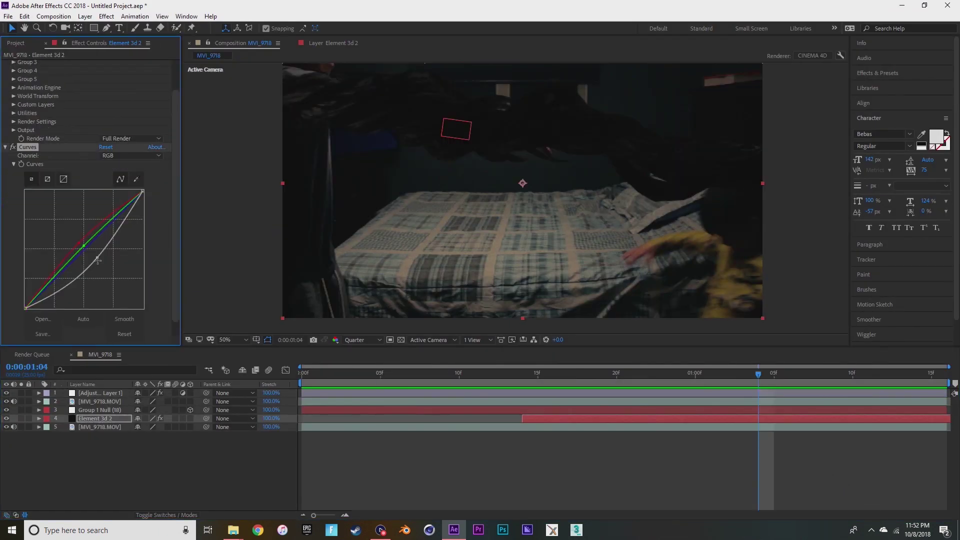
drag(98, 260, 88, 253)
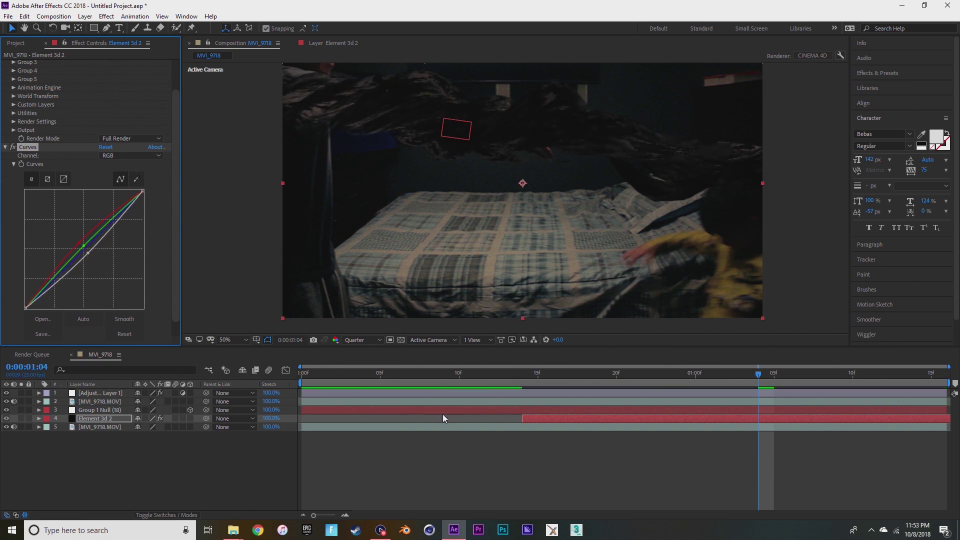
click(515, 373)
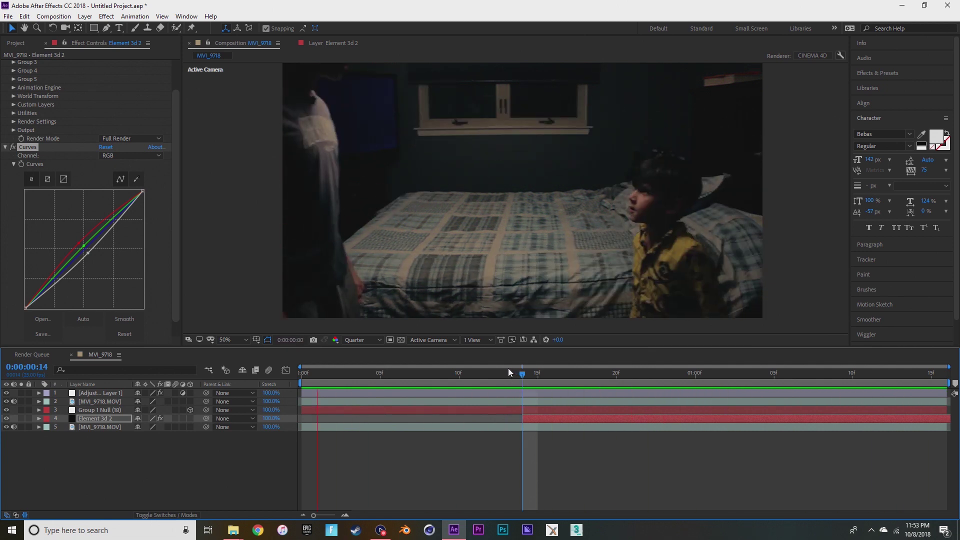
click(8, 16)
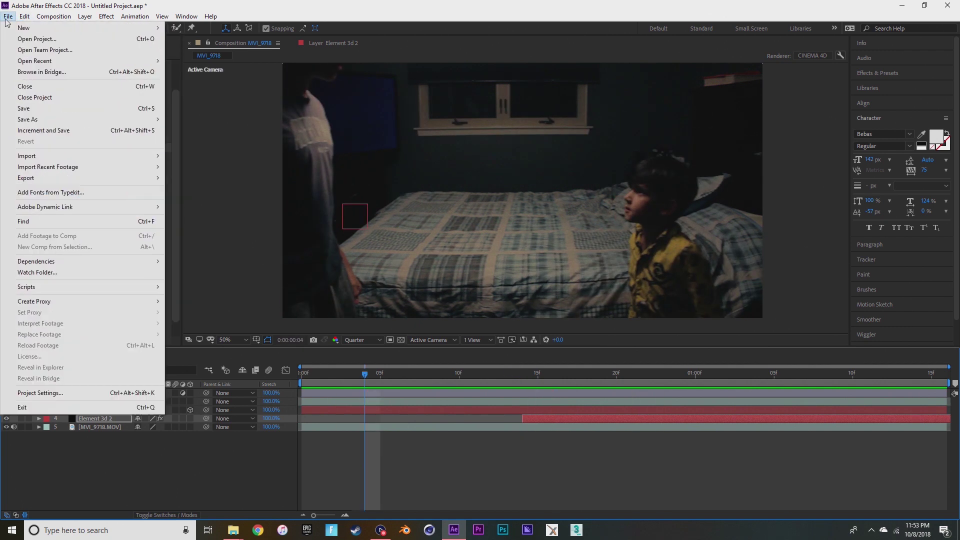